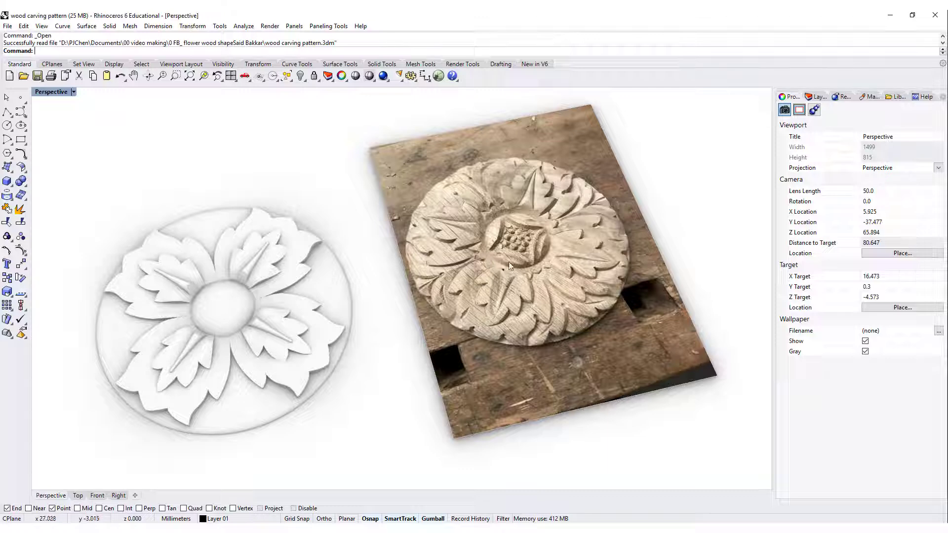
right_drag(574, 330, 538, 332)
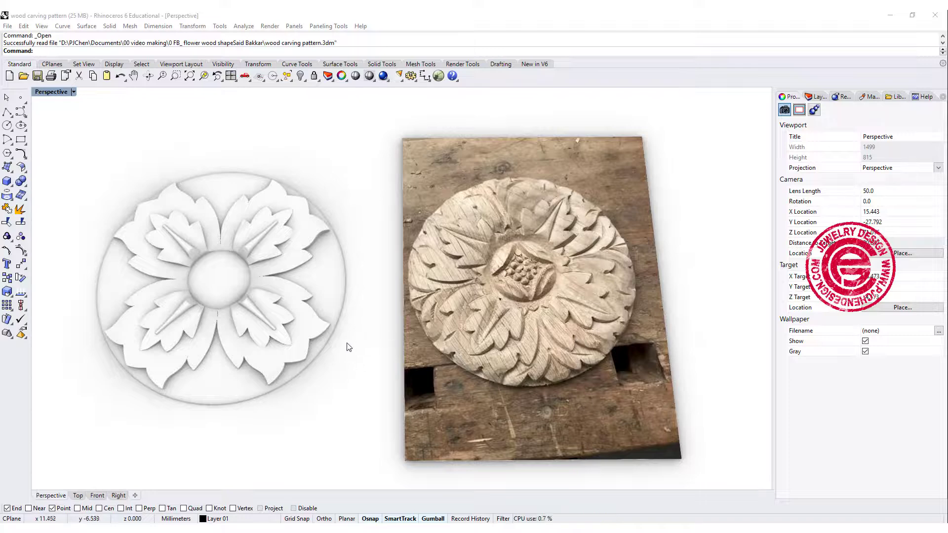
right_drag(349, 348, 551, 286)
right_drag(527, 331, 514, 317)
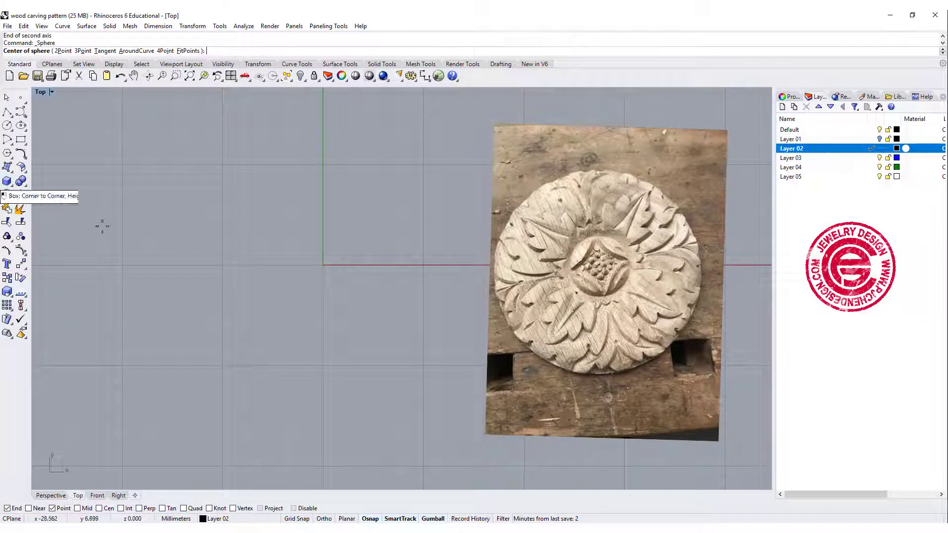
Create a sphere centred at the origin (0) with a radius of about 12 mm
text(0)
key(Return)
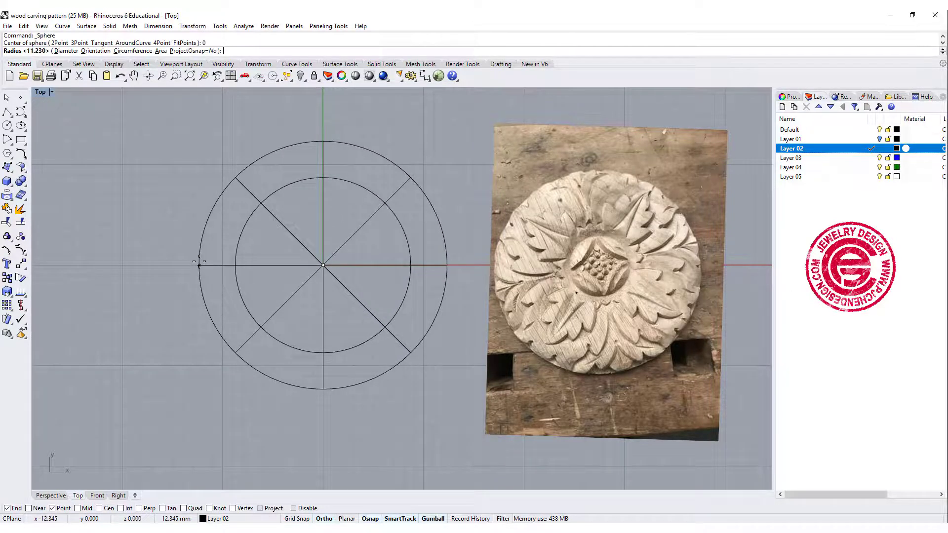
click(205, 264)
Flatten the sphere vertically in the Front view into a thin ellipsoid, keeping its diameter
click(384, 319)
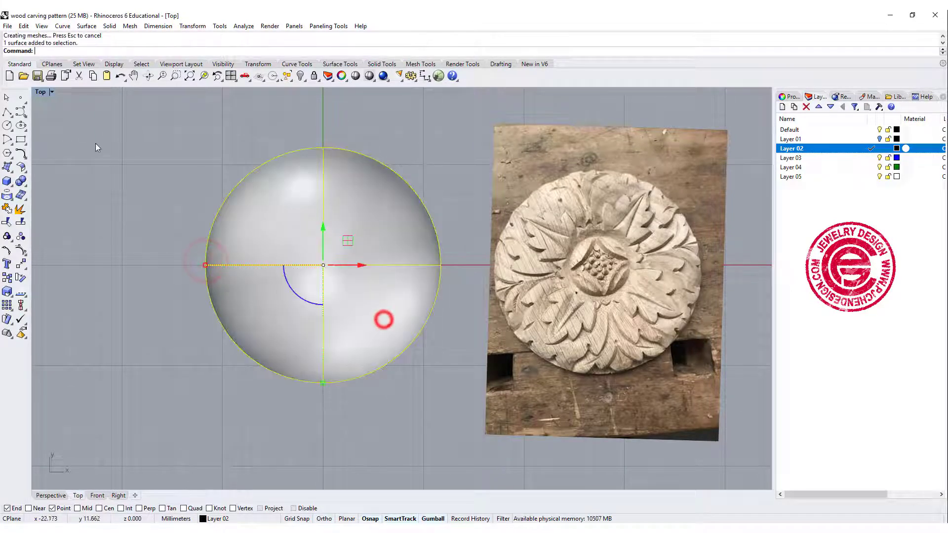
double_click(41, 93)
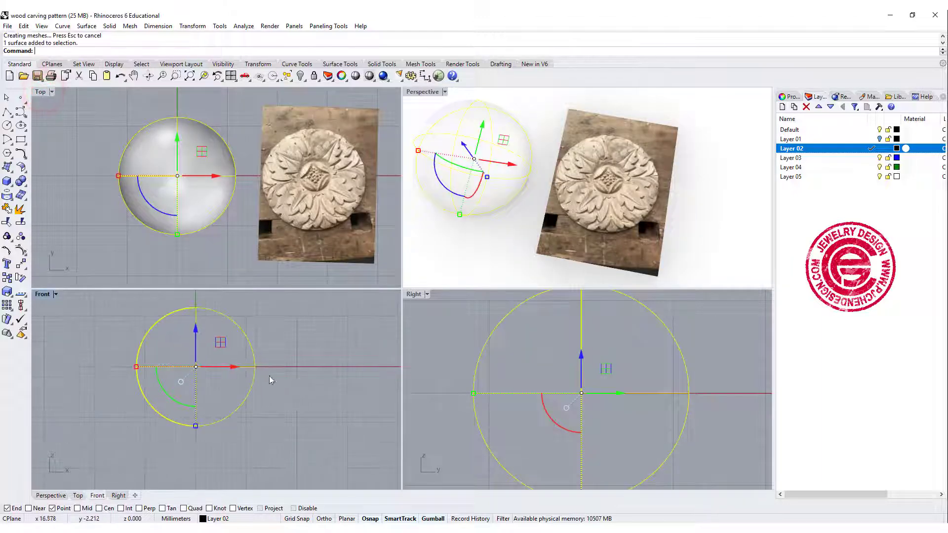
drag(195, 426, 195, 378)
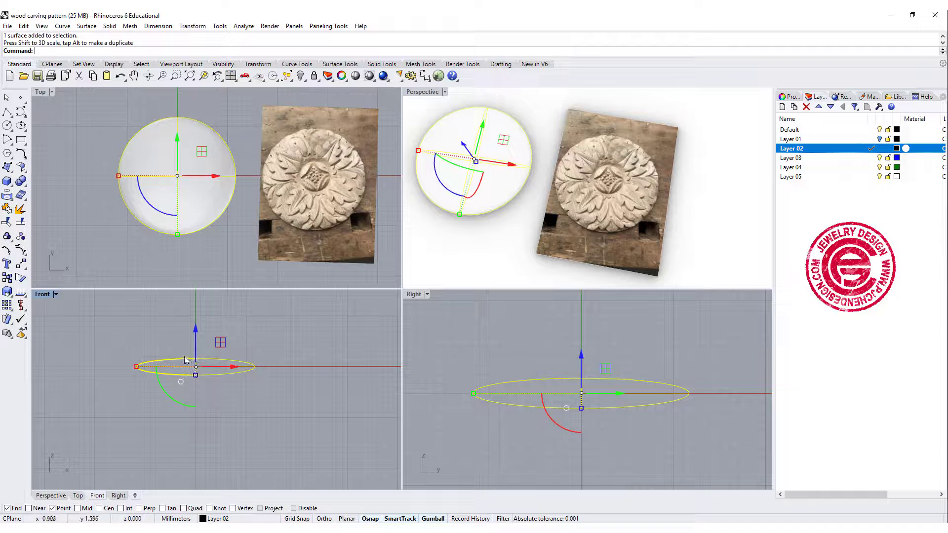
Draw a box enclosing the ellipsoid's outline in the Top view and extending downward from the construction plane past its lower half
scroll(185, 360, up, 2)
click(7, 181)
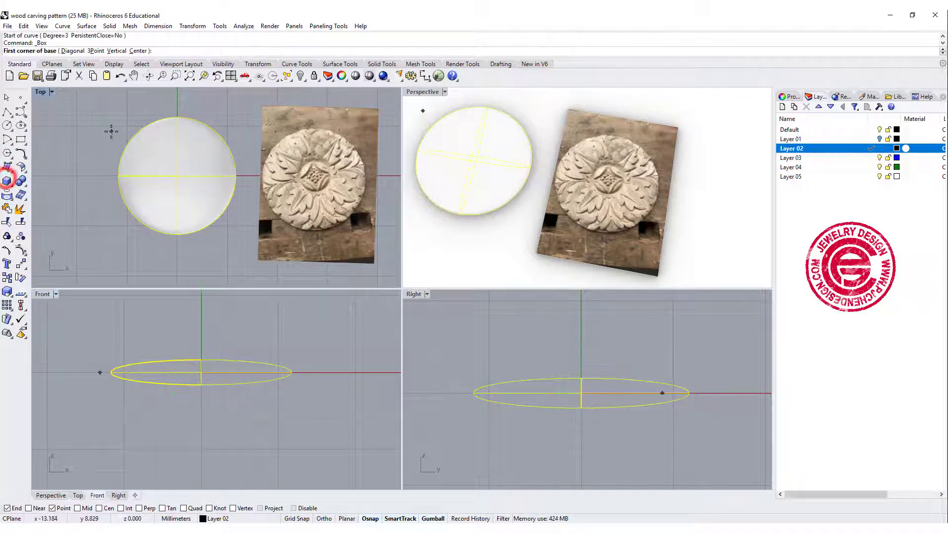
click(103, 108)
click(244, 246)
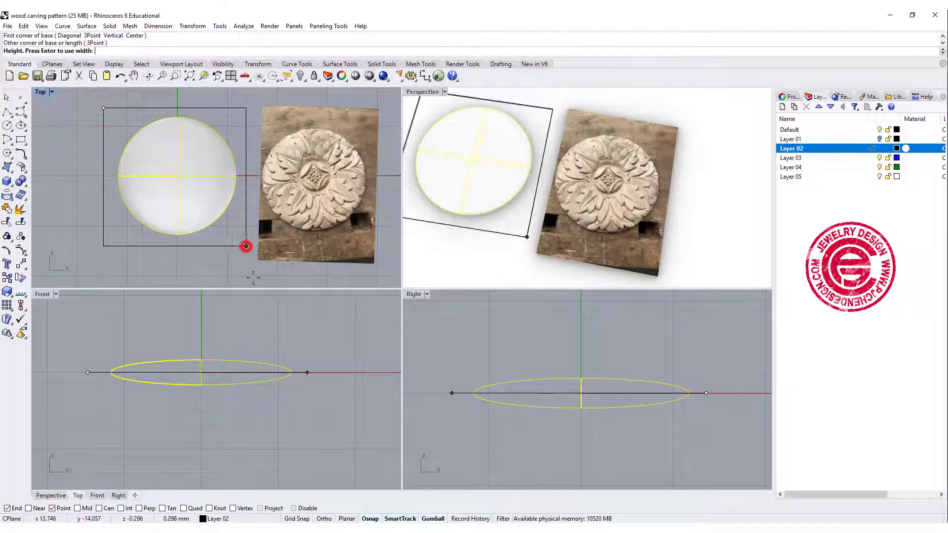
click(289, 406)
click(105, 326)
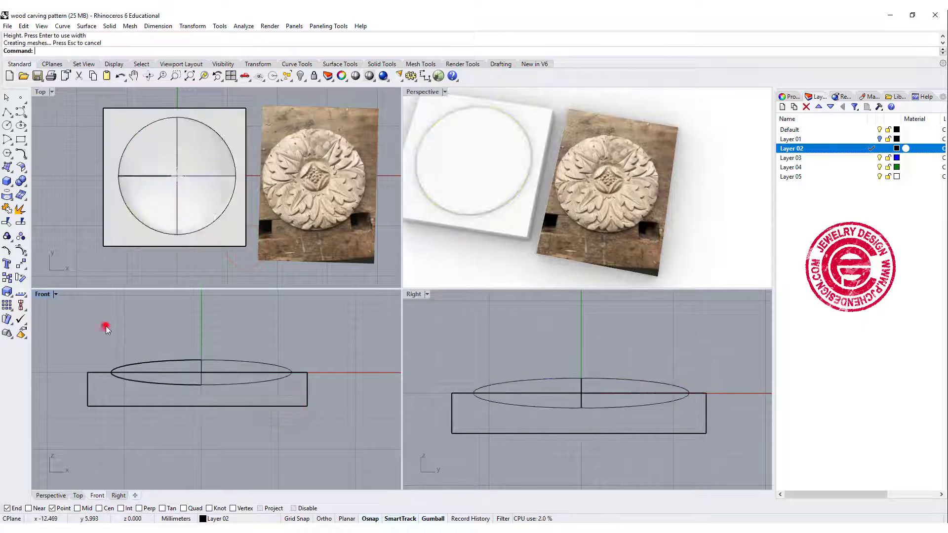
Subtract the box from the ellipsoid with Boolean Difference to leave a flat-bottomed dome
click(24, 184)
click(46, 184)
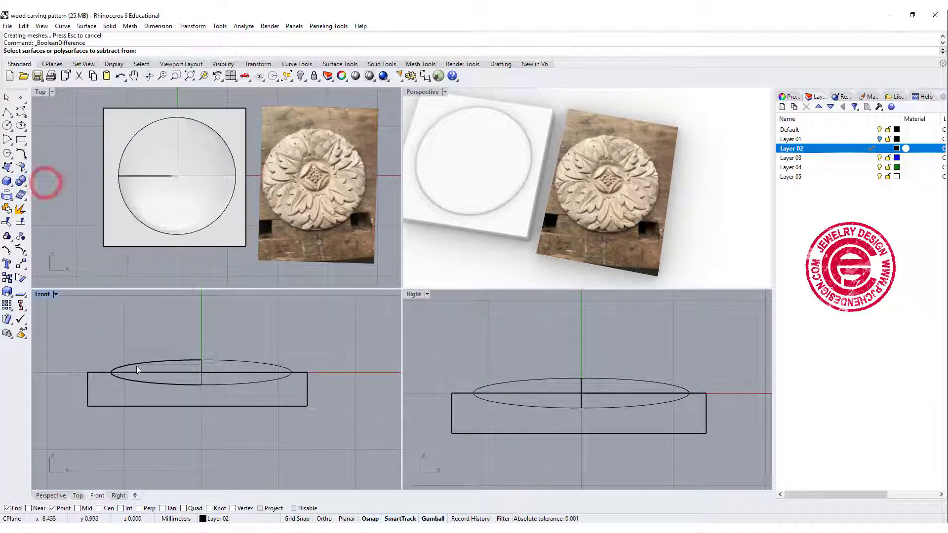
click(137, 364)
key(Return)
click(97, 373)
key(Return)
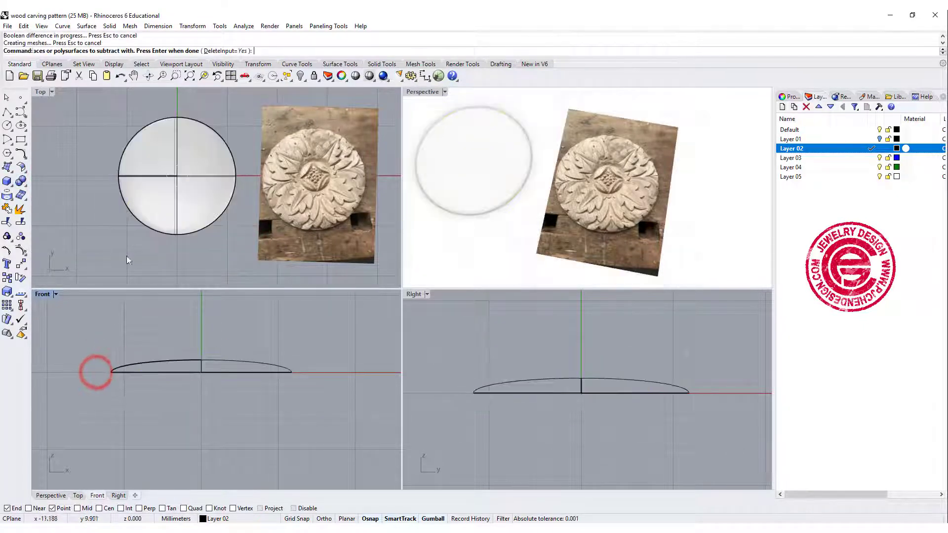
Set the Perspective view to Ghosted display and lock the dome
click(445, 92)
click(434, 148)
right_drag(206, 189, 198, 198)
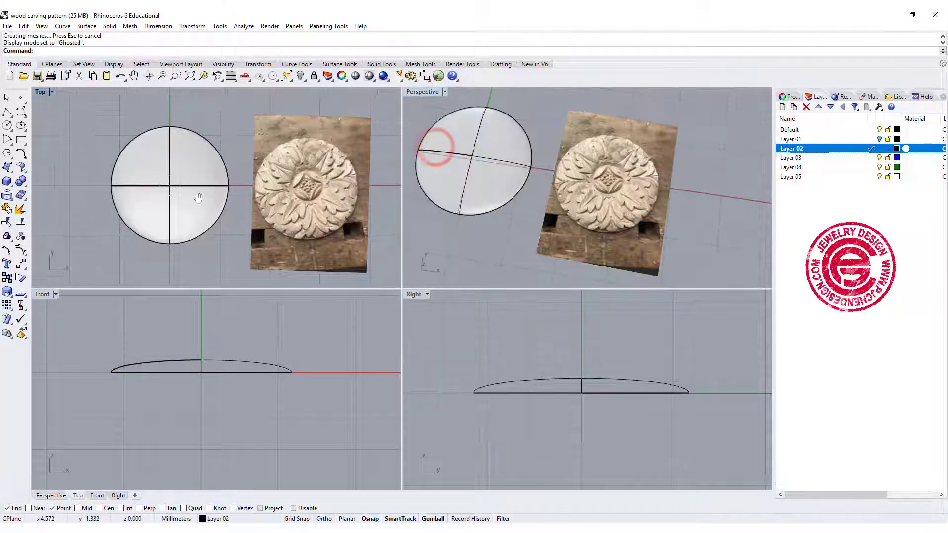
scroll(215, 189, up, 1)
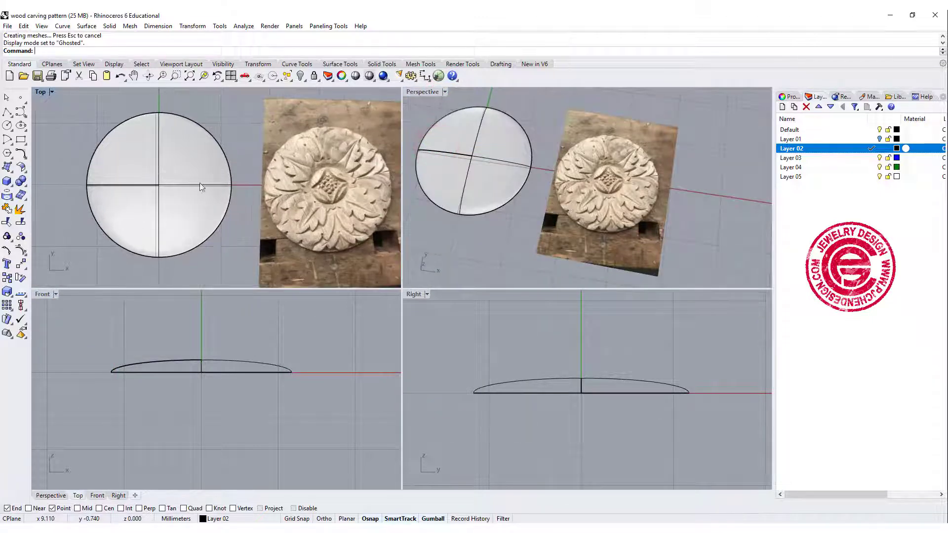
double_click(40, 92)
click(282, 205)
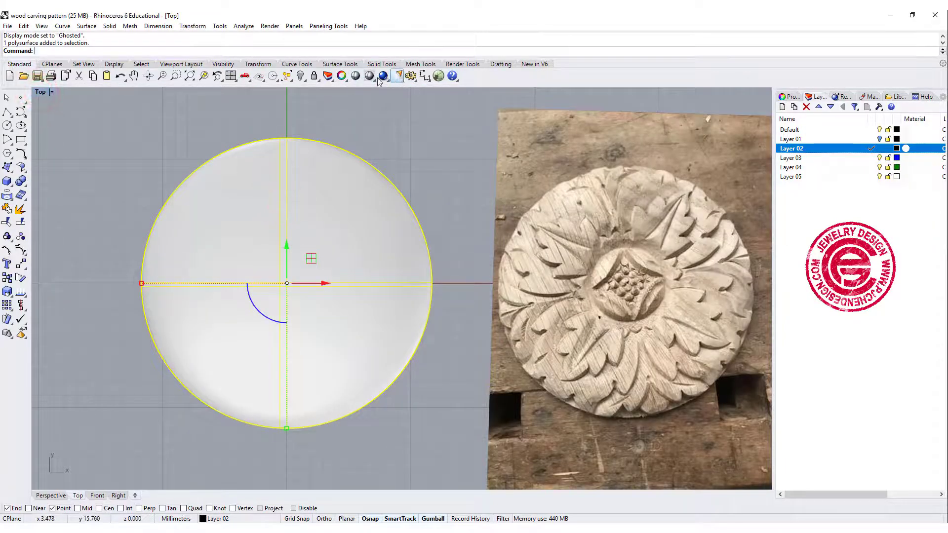
click(313, 76)
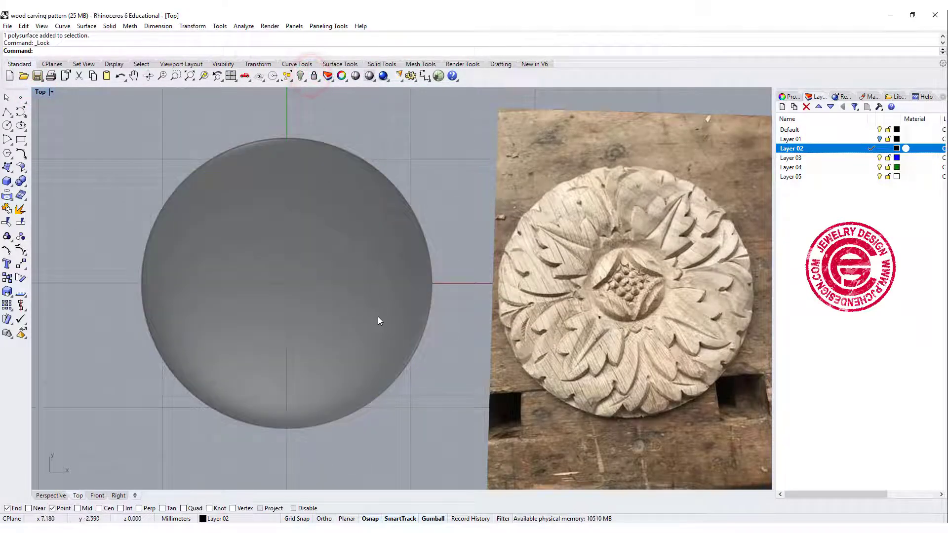
Move the reference photo from the carving's centre to the origin (0) and nudge it upward to align with the dome
right_drag(387, 335, 391, 295)
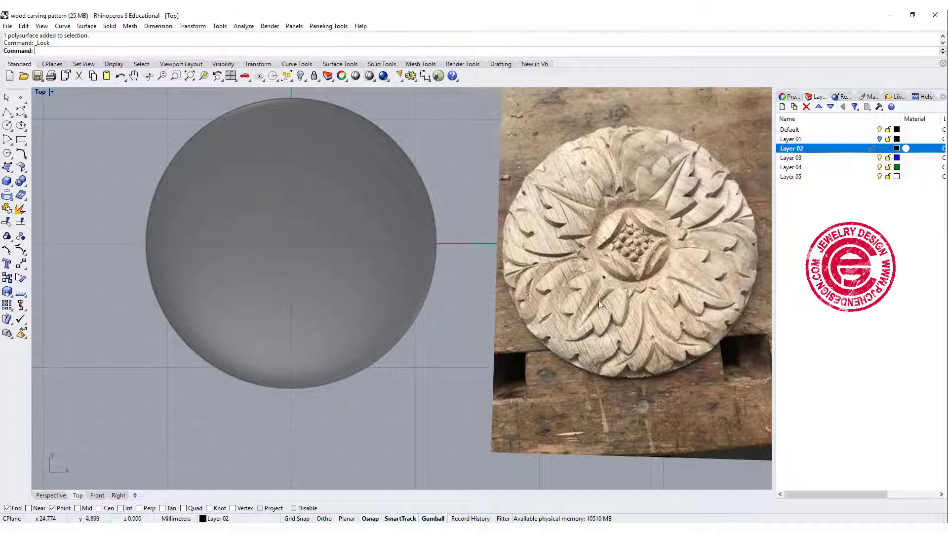
click(597, 345)
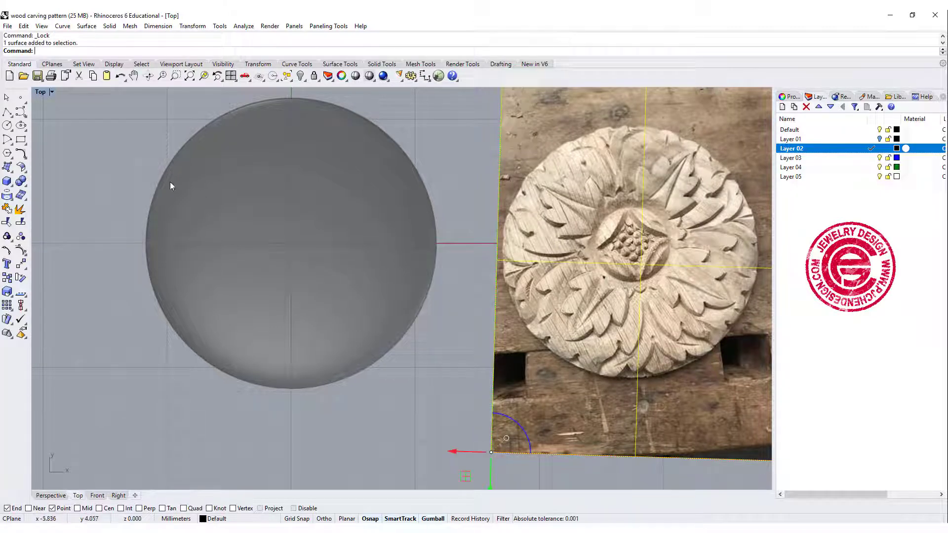
click(21, 249)
click(633, 243)
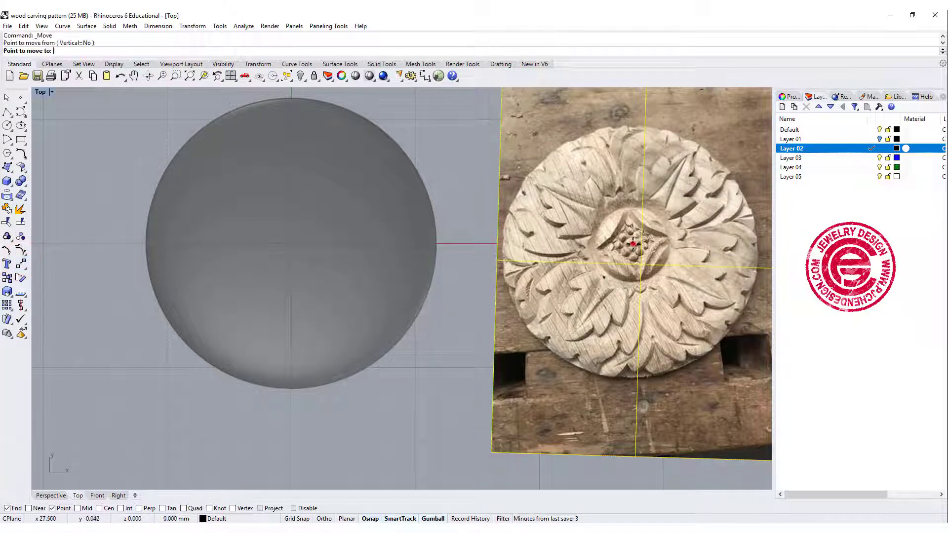
text(0)
key(Return)
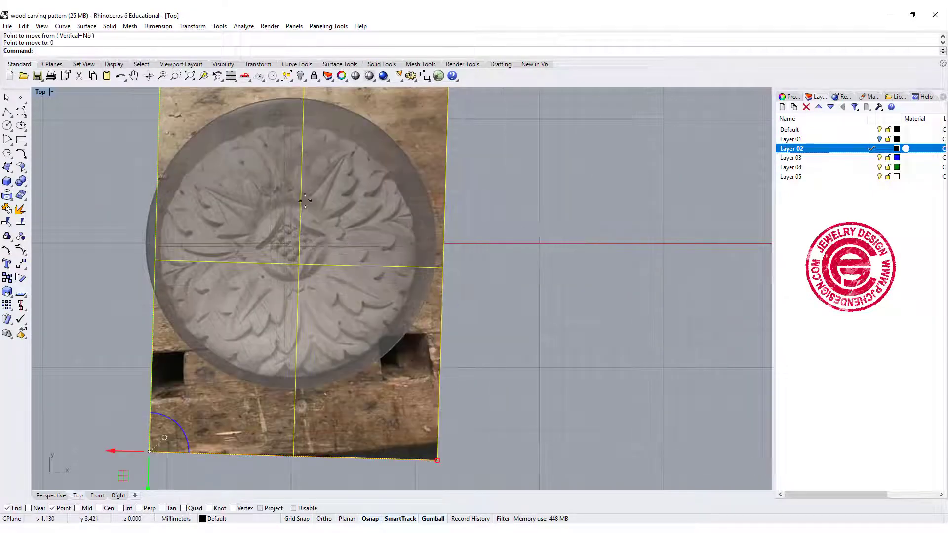
right_drag(428, 253, 461, 240)
drag(448, 133, 451, 121)
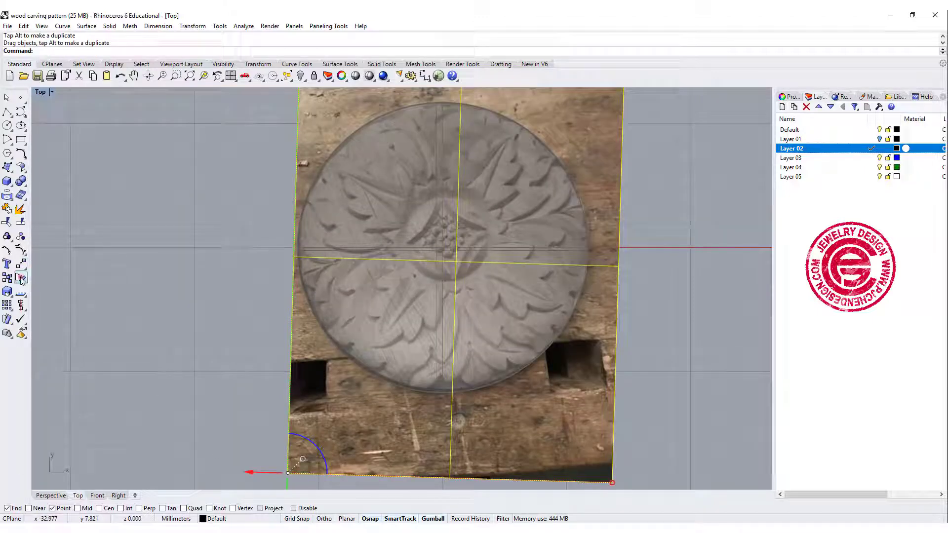
Rotate the reference photo about 33 degrees counterclockwise around the carving's centre and nudge it to fit the dome
click(21, 278)
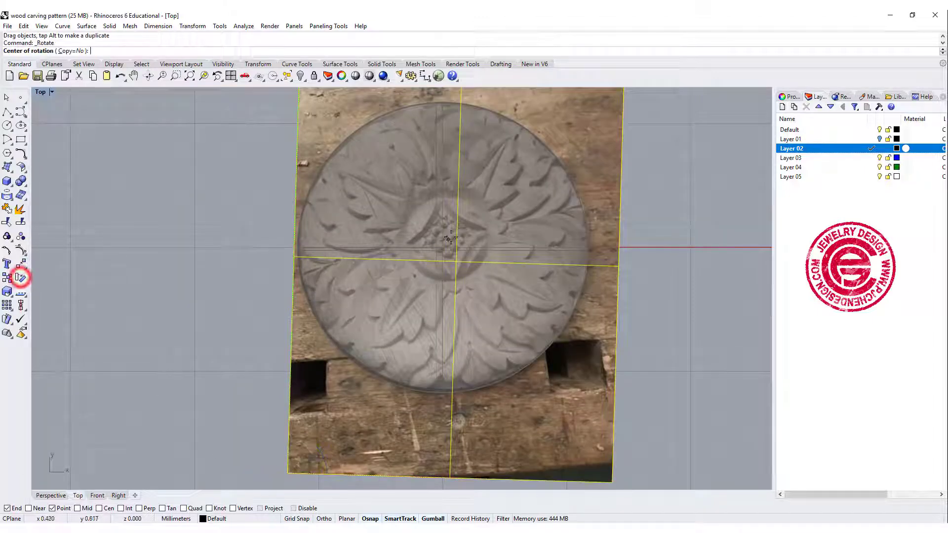
click(446, 237)
click(163, 344)
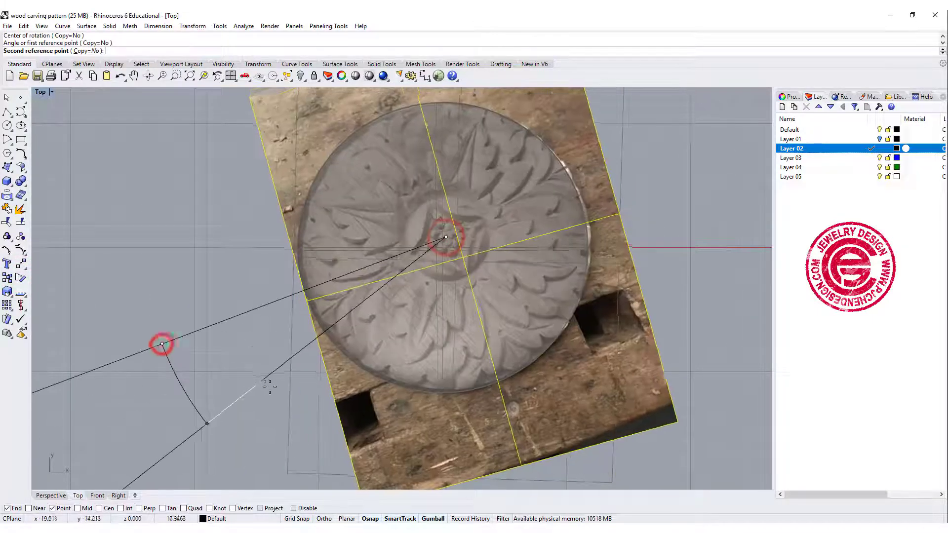
click(329, 404)
drag(579, 273, 567, 266)
Draw a vertical guide line from the origin (0) downward, about 26 mm long, along the lower leaf's axis
right_drag(548, 256, 545, 217)
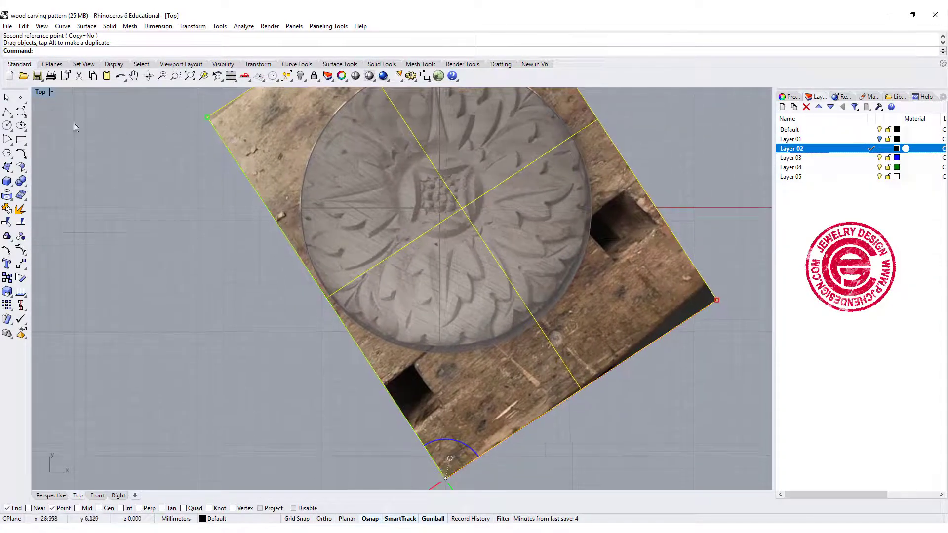
click(6, 113)
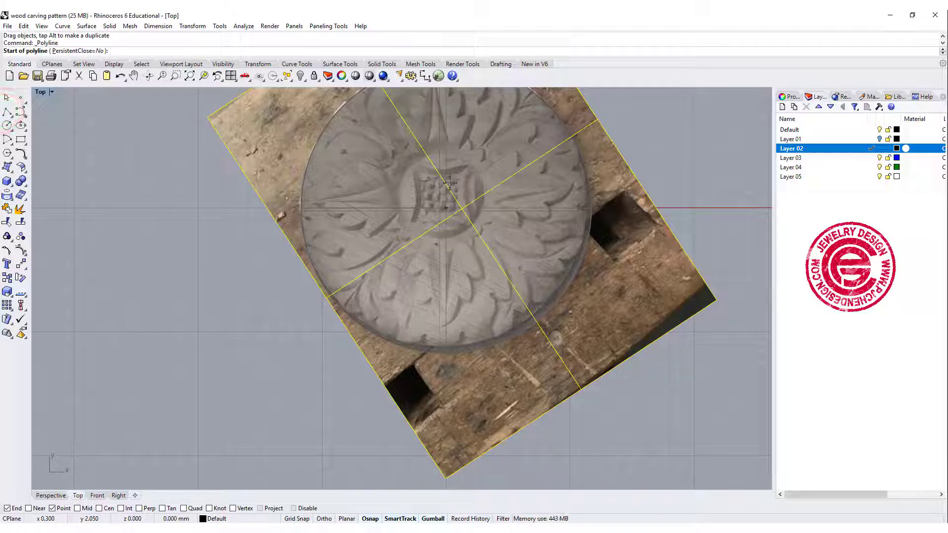
text(0)
key(Return)
right_drag(446, 326, 451, 195)
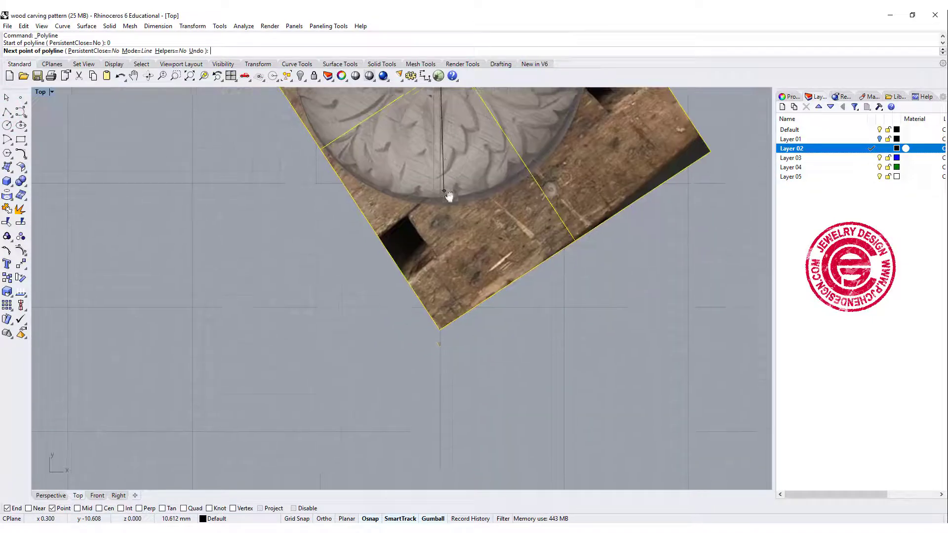
shift+click(445, 384)
right_click(483, 376)
Lock the reference photo so it stays fixed for tracing
right_drag(450, 265, 450, 338)
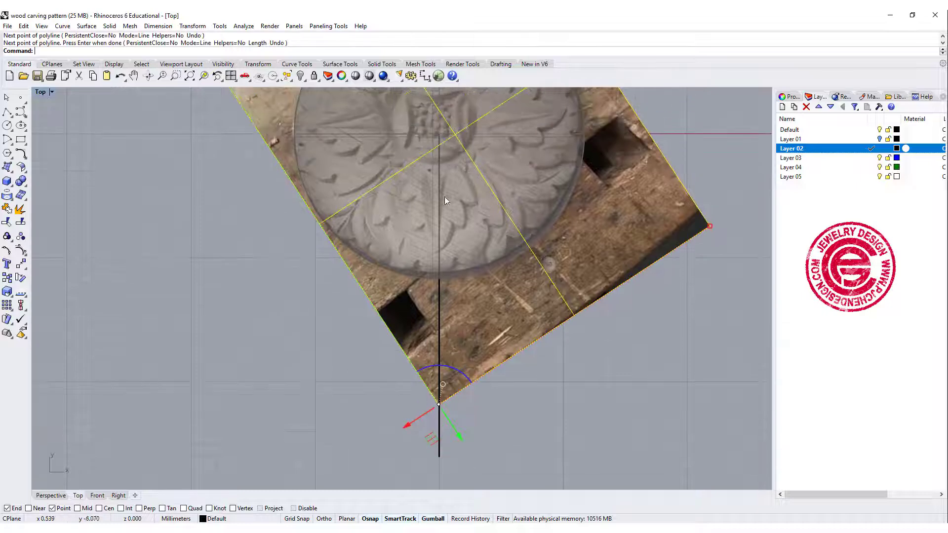
right_drag(447, 227, 445, 254)
scroll(437, 180, up, 2)
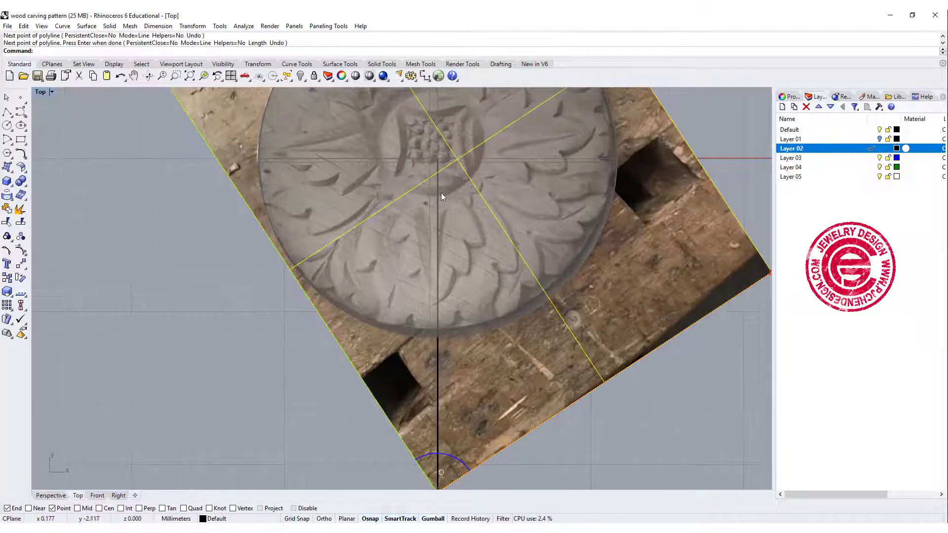
scroll(435, 198, up, 3)
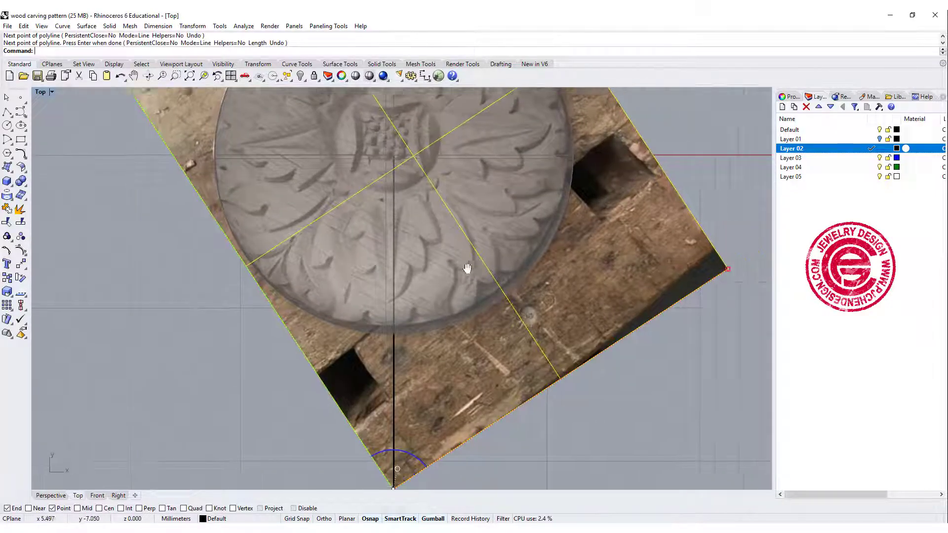
key(ctrl+l)
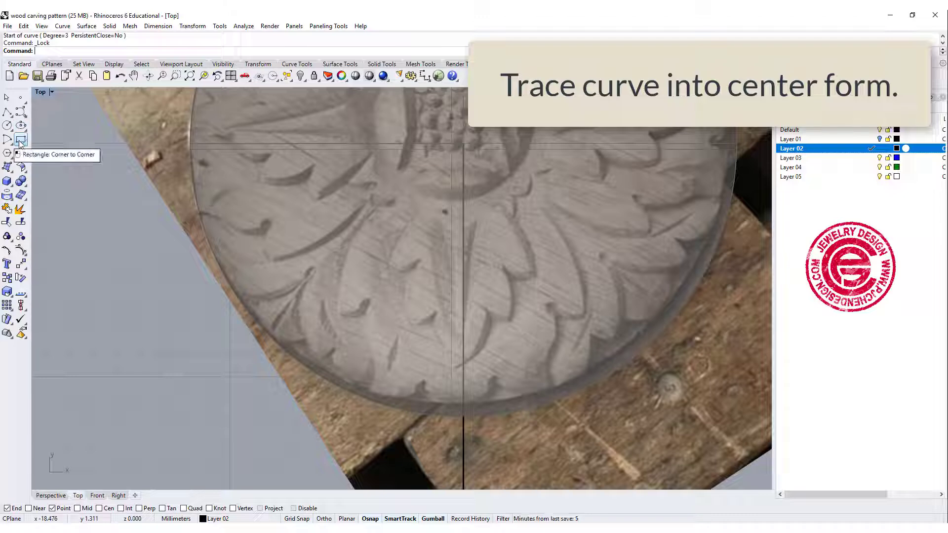
Trace the lower leaf's upper-left edge with a degree-3 curve from beneath the central medallion to the first lobe tip
click(20, 113)
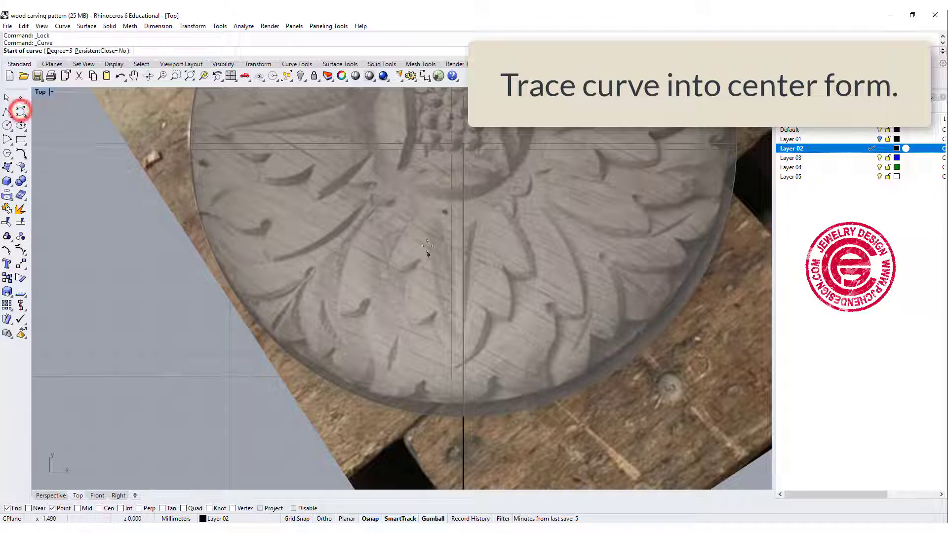
click(431, 189)
click(405, 215)
click(387, 254)
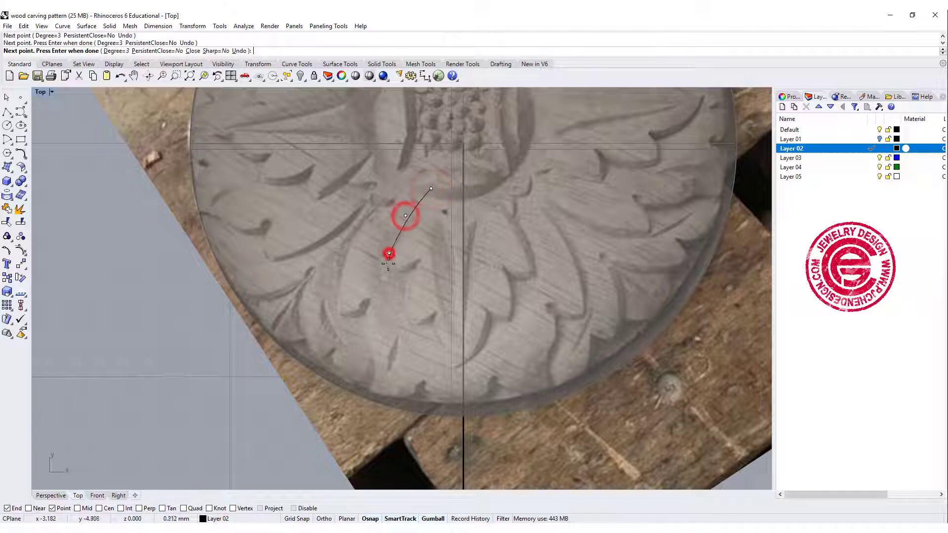
click(386, 269)
key(Return)
key(Return)
Trace a short curve from the first lobe tip inward to the notch of the lower leaf
click(387, 270)
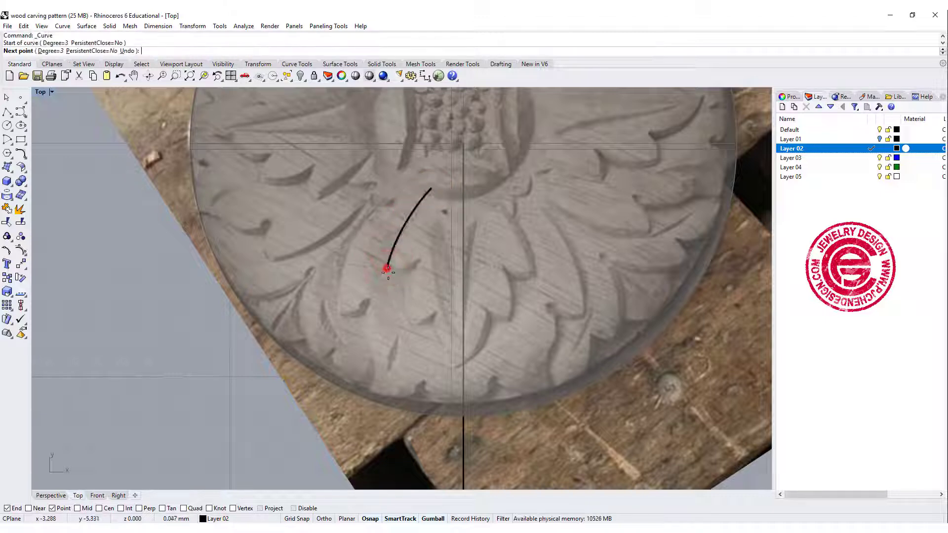
click(398, 270)
click(417, 268)
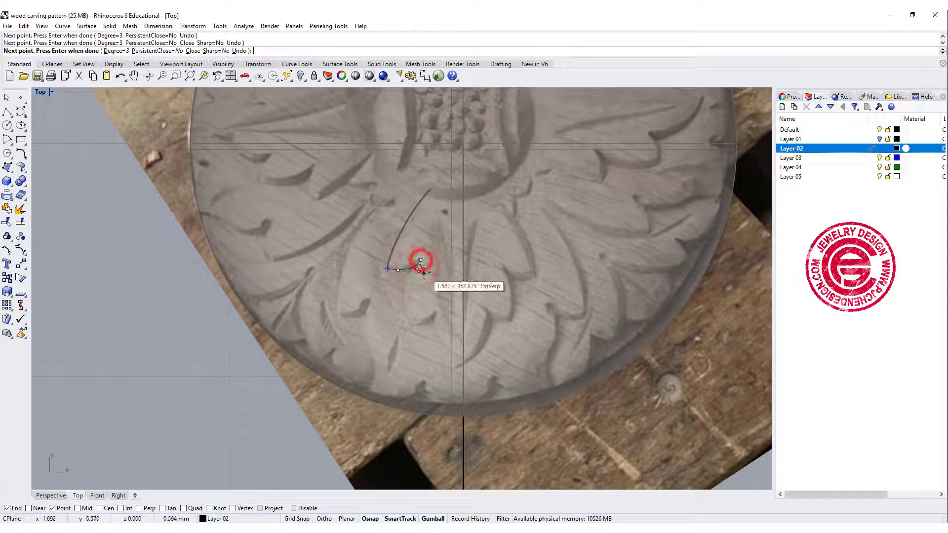
key(Return)
key(Return)
Trace the inner leaf outline's second lobe edge with a degree-3 curve from the first notch down to the second lobe tip
click(422, 261)
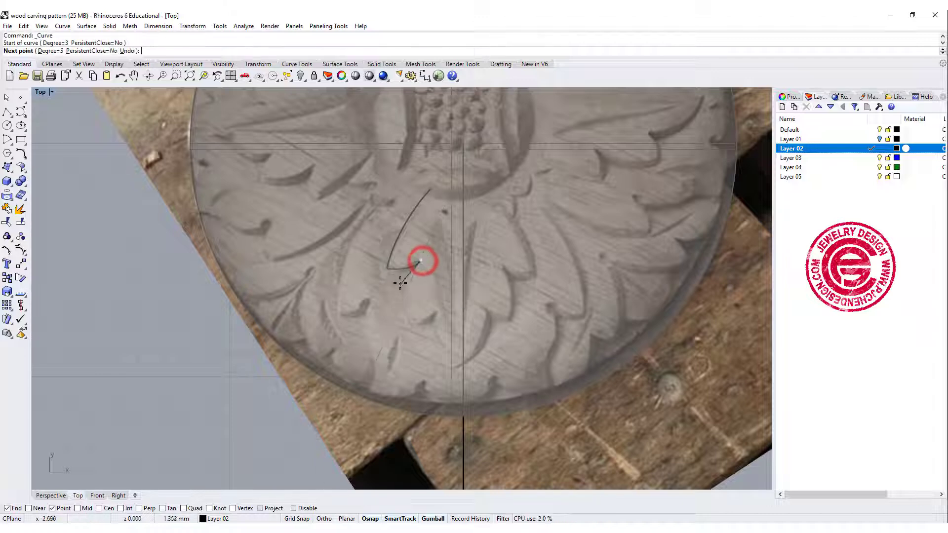
click(400, 281)
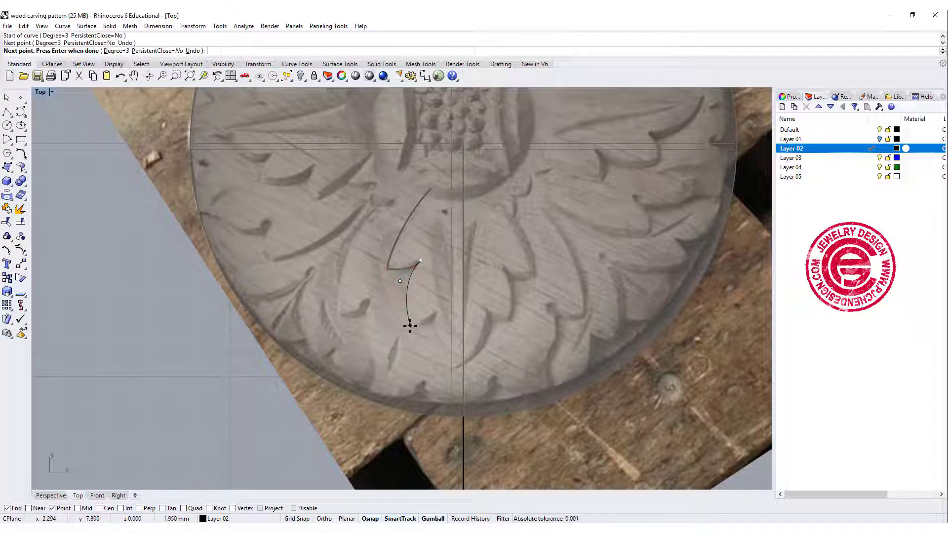
click(410, 325)
key(Return)
Trace a short curve from the inner leaf outline's second lobe tip inward and up to its second notch
key(Return)
click(410, 326)
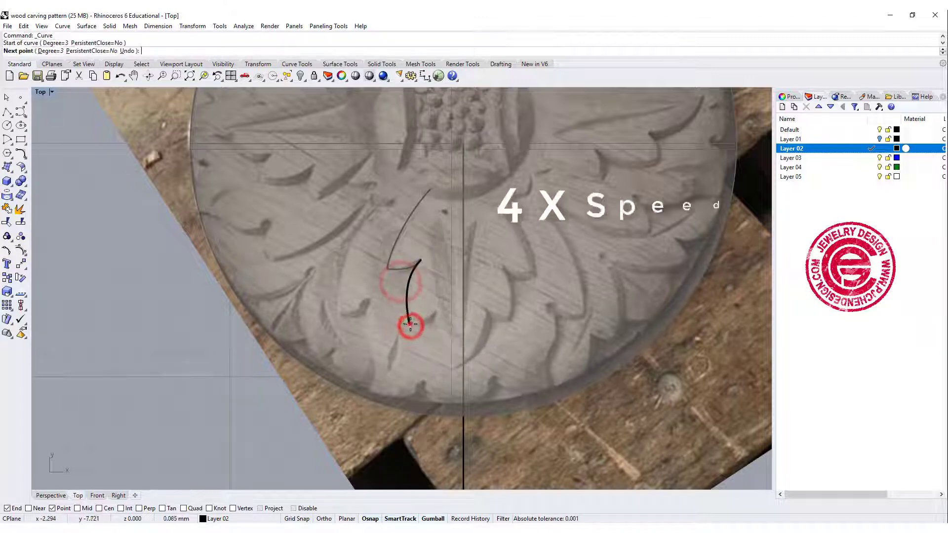
click(424, 324)
click(435, 311)
key(Return)
key(Return)
click(436, 311)
Turn on the Near object snap and trace the inner leaf outline's last lobe from the second notch down to the vertical guide line
click(435, 342)
click(450, 358)
click(29, 509)
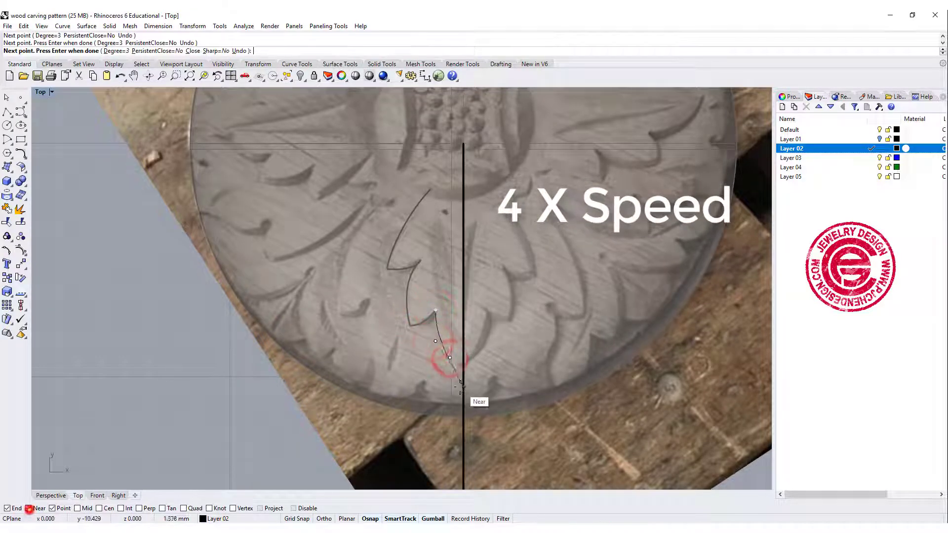
click(462, 366)
key(Return)
key(Return)
Trace the outer leaf outline's long left edge from beside the central medallion down to its first lobe tip
click(405, 167)
click(338, 228)
click(338, 316)
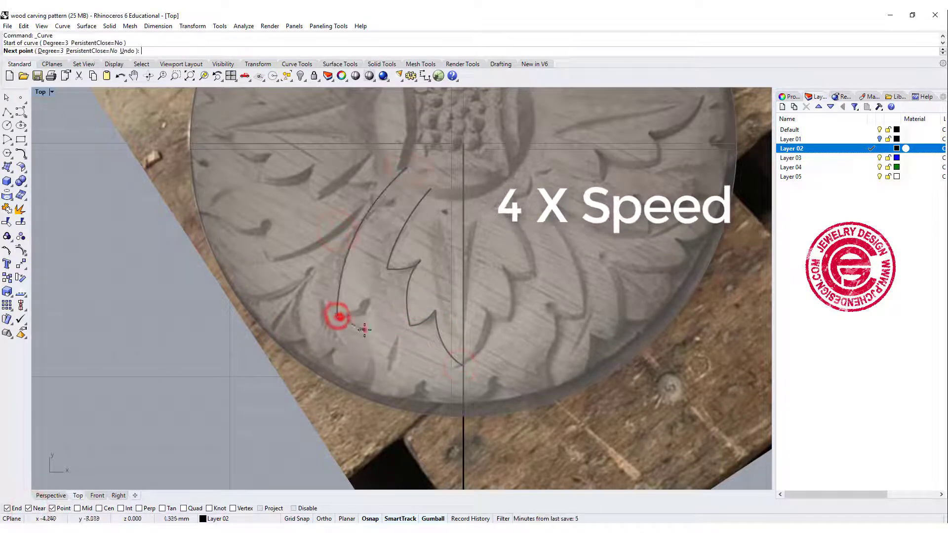
Trace a short curve from the outer leaf outline's first lobe tip inward to the adjacent notch
click(363, 329)
key(ctrl+z)
scroll(359, 319, up, 8)
click(343, 320)
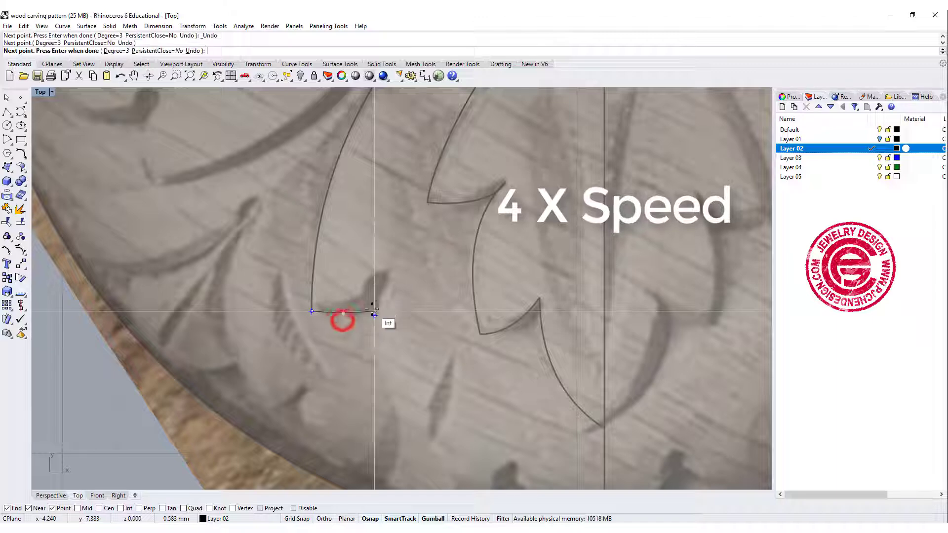
click(374, 305)
click(387, 277)
key(Return)
key(Return)
Trace the outer leaf outline from its first notch down along the side to the lower lobe tip near the disc's rim
click(387, 277)
click(372, 319)
click(378, 367)
right_drag(399, 420, 395, 286)
click(397, 293)
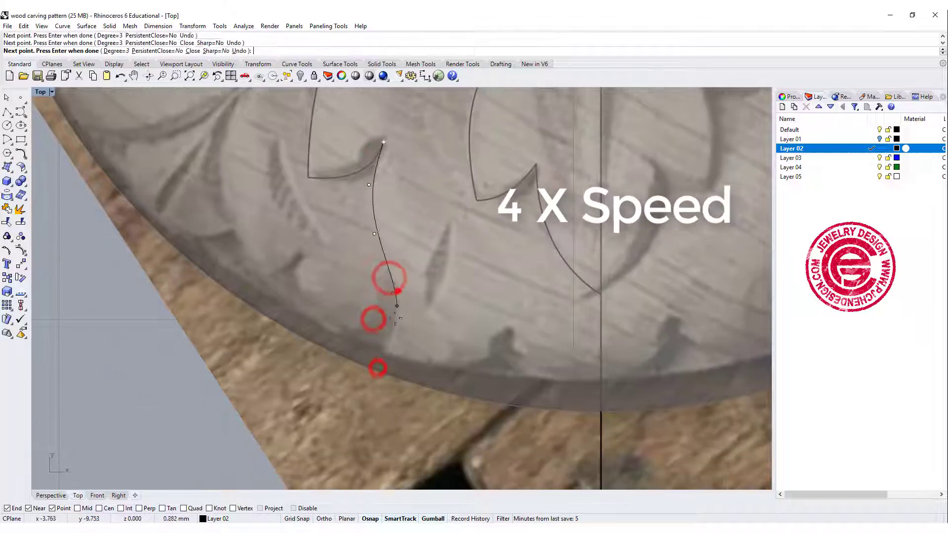
click(389, 333)
click(369, 358)
key(Return)
key(Return)
Trace the outer leaf outline's bottom edge from the lower lobe tip to the notch beside the leaf axis
right_drag(388, 366, 266, 339)
click(247, 329)
click(312, 346)
click(353, 346)
click(388, 307)
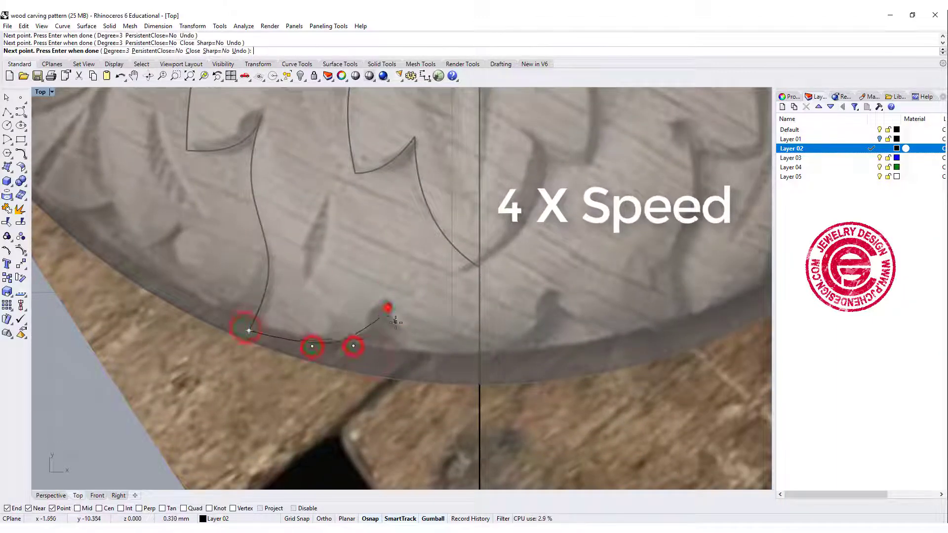
key(Return)
key(Return)
Trace the outer leaf outline's last segment from the bottom notch along the rim to the vertical guide line
click(388, 309)
click(395, 341)
click(424, 360)
click(455, 370)
click(477, 372)
key(Return)
scroll(429, 226, down, 10)
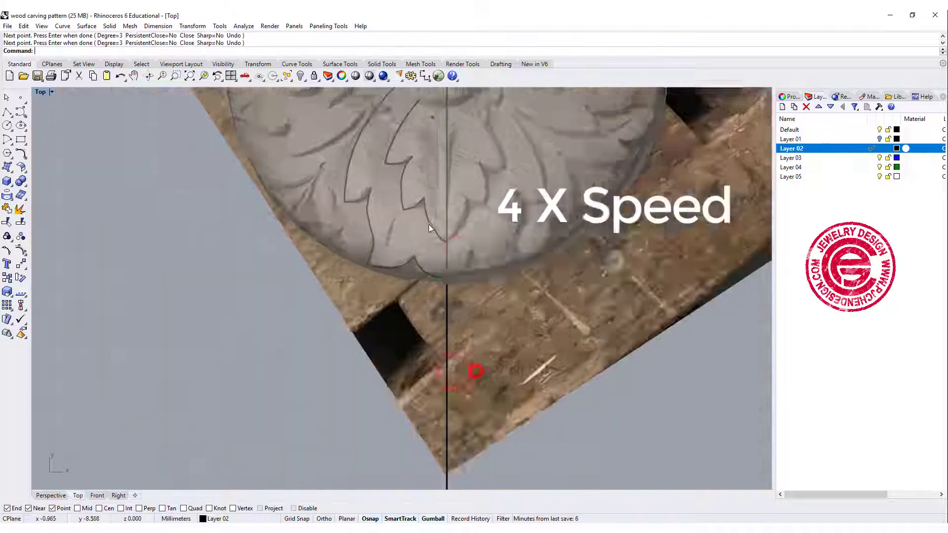
Join the ten traced segments into the inner and outer half-leaf outlines
scroll(429, 225, down, 2)
right_drag(429, 225, 423, 347)
click(425, 345)
click(328, 223)
drag(325, 206, 459, 410)
click(7, 208)
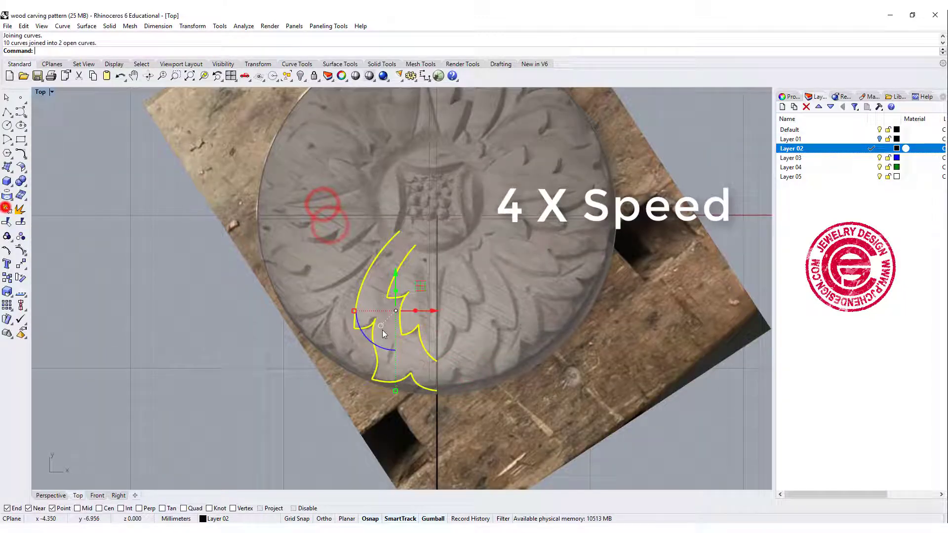
Mirror a copy of both half-leaf outlines across the vertical guide line to complete the leaf's other side
click(19, 265)
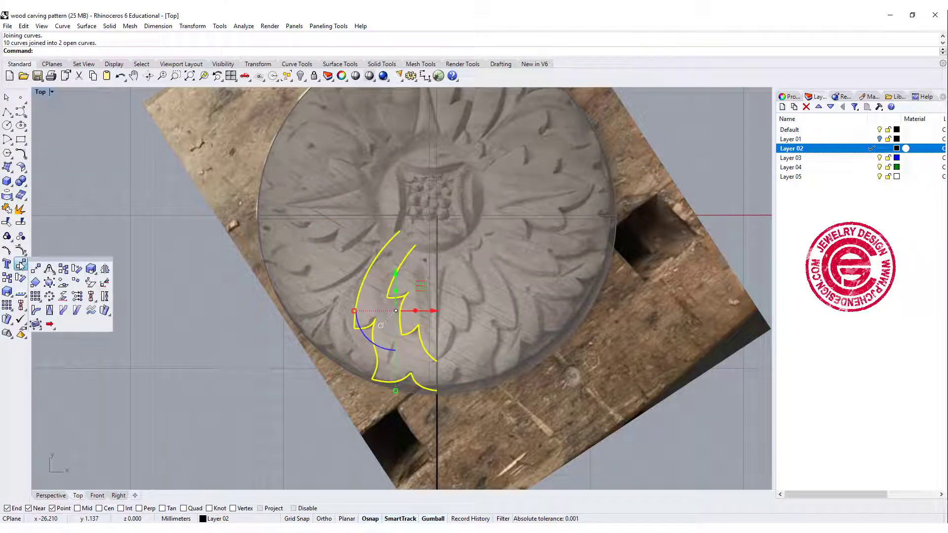
click(104, 270)
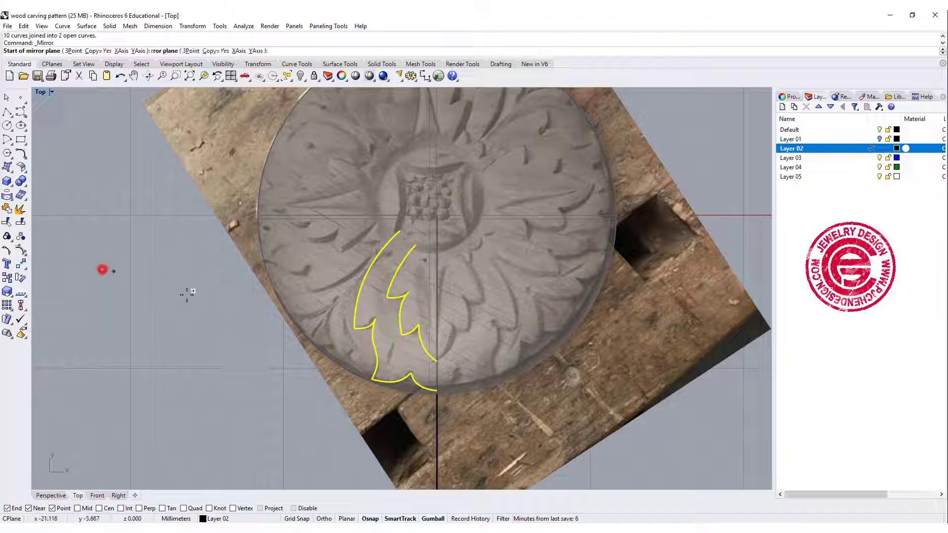
click(437, 362)
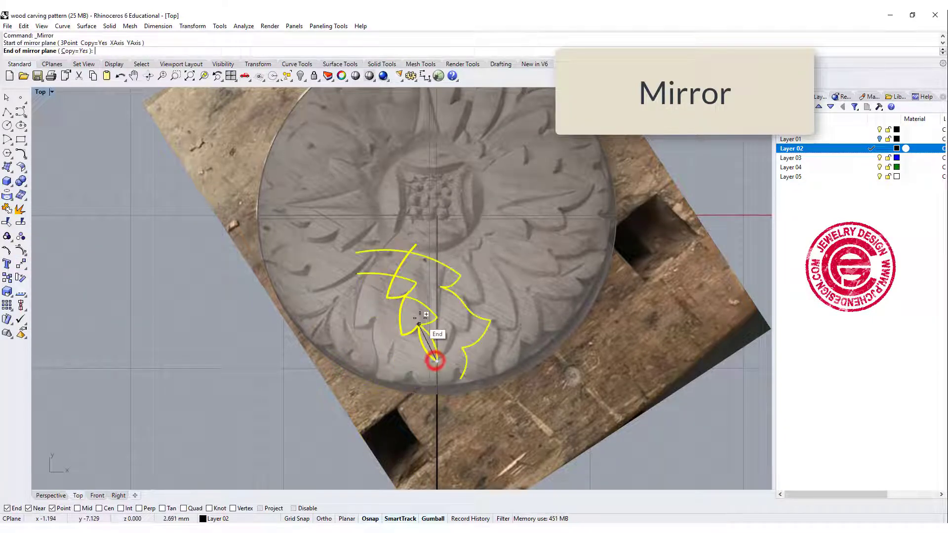
click(437, 240)
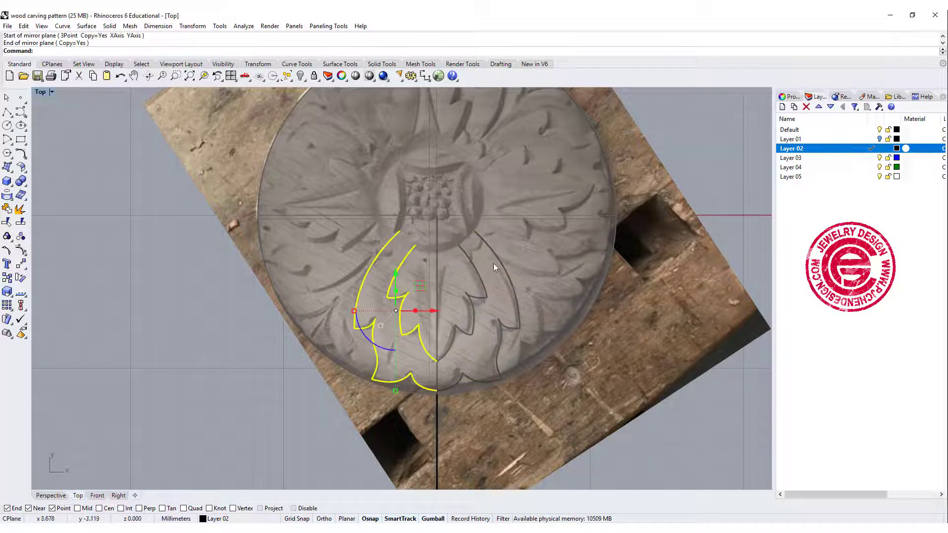
click(514, 271)
scroll(510, 270, down, 4)
scroll(467, 291, up, 4)
right_drag(498, 273, 473, 298)
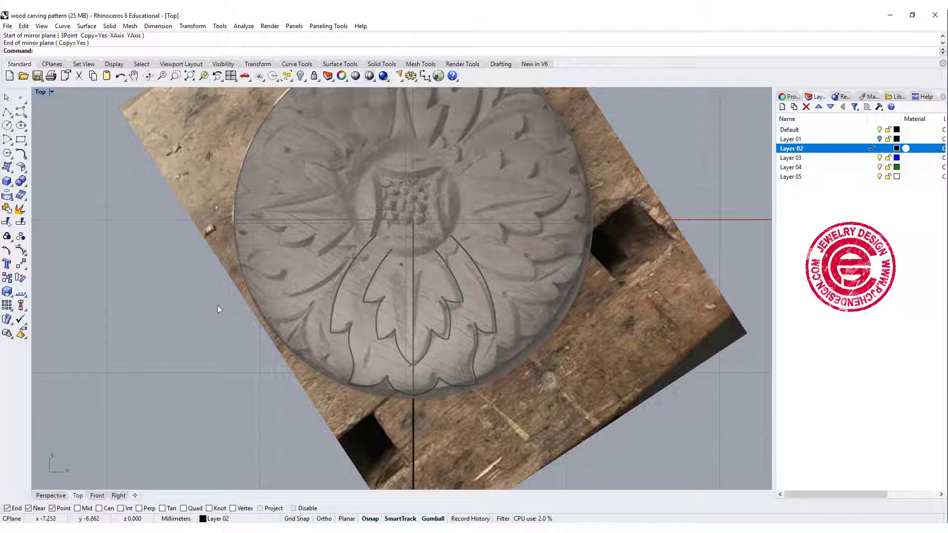
Create a sphere centred on the origin with a radius of about 3 mm over the central medallion
click(12, 183)
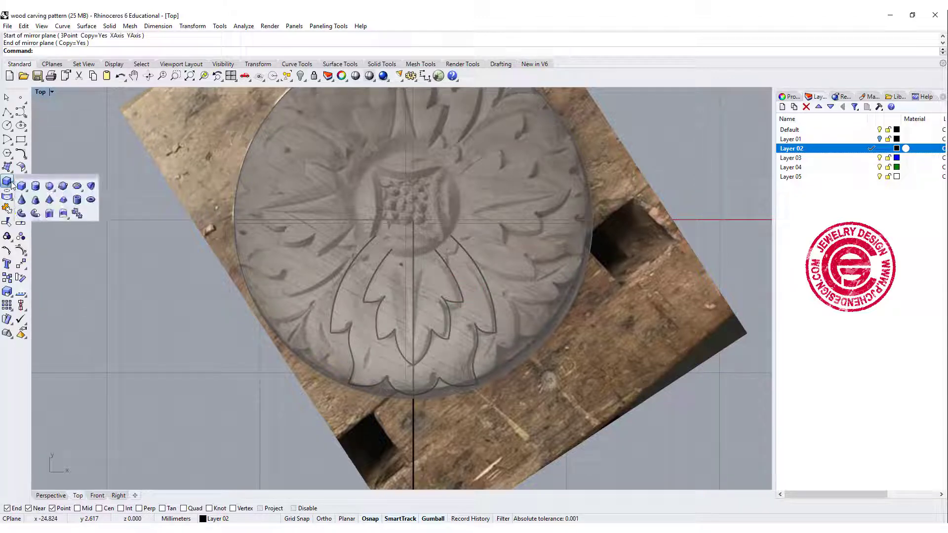
click(51, 187)
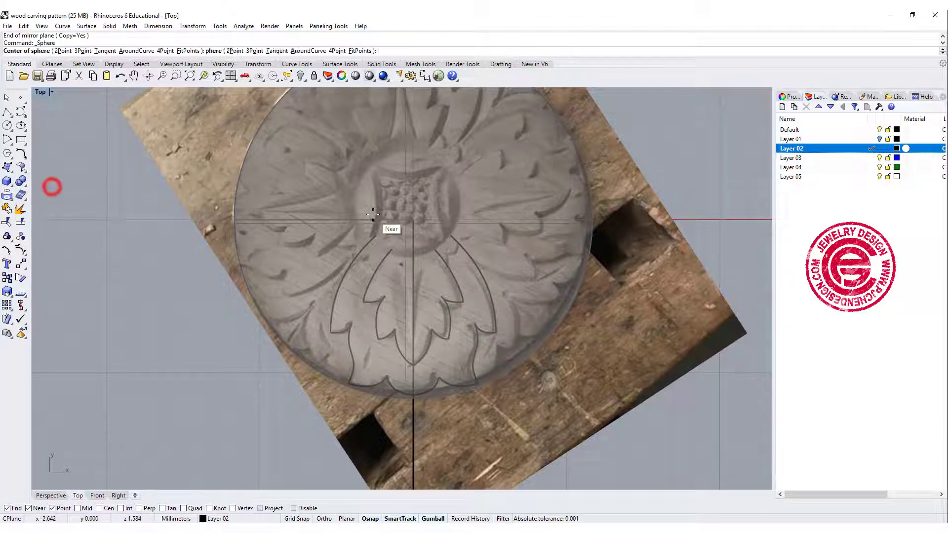
click(414, 220)
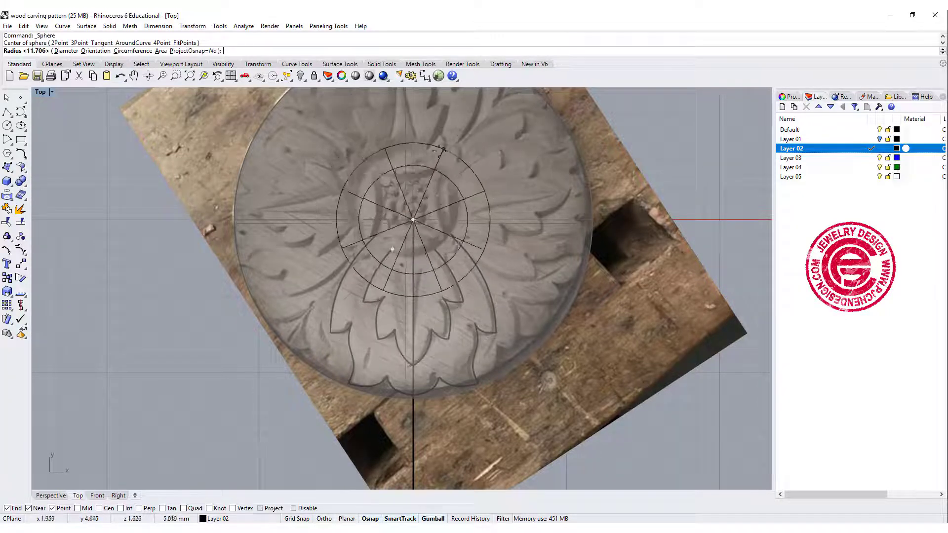
key(shift)
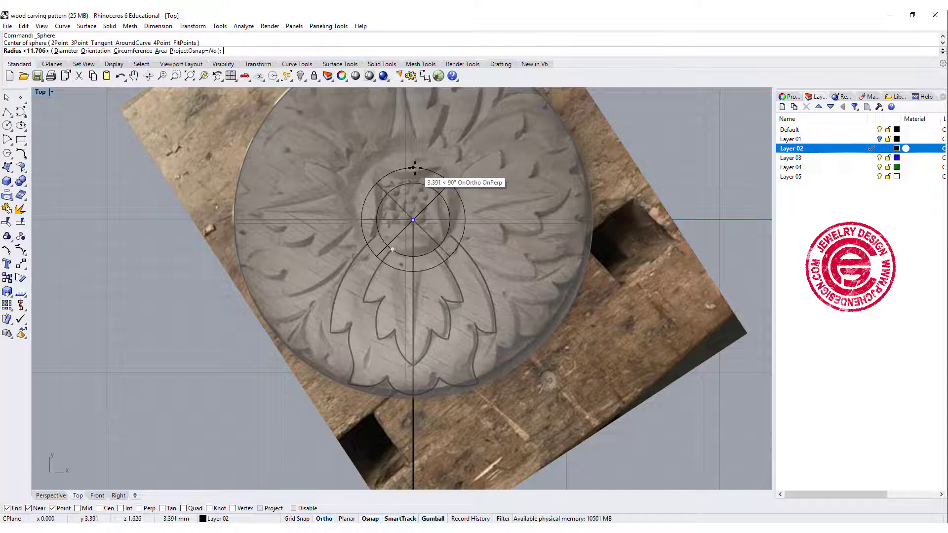
click(413, 171)
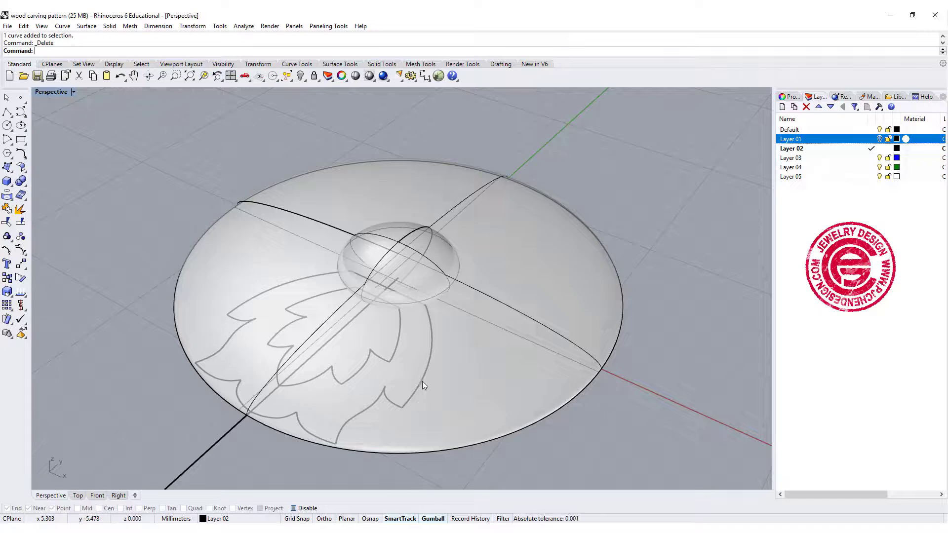
Extrude the closed outer leaf outline straight into a solid about 9.4 mm tall and lower it so it passes through the dome
click(422, 383)
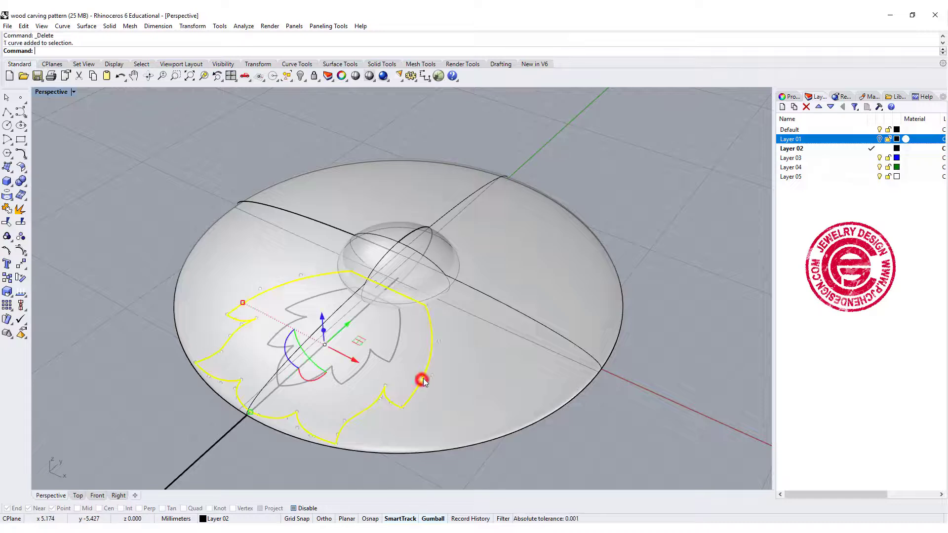
click(109, 25)
mouse_move(172, 206)
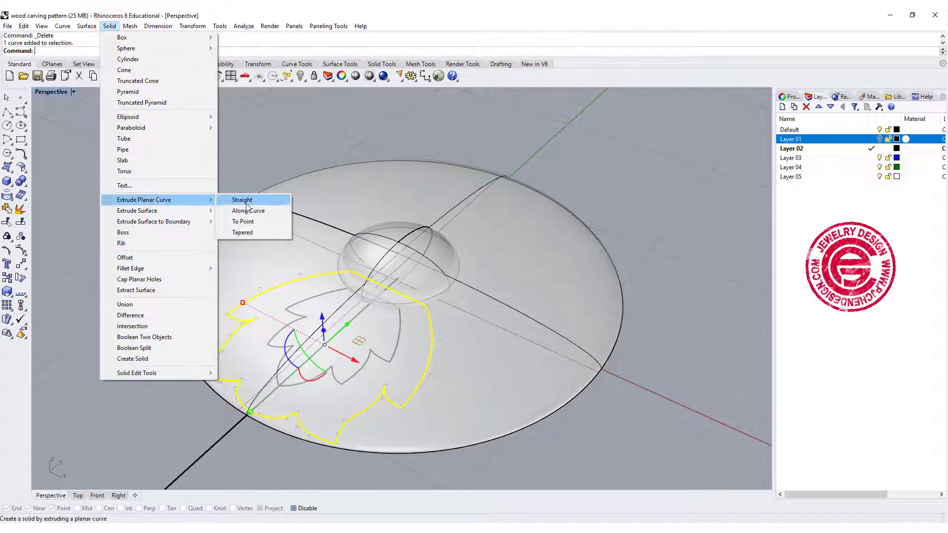
click(238, 199)
click(266, 146)
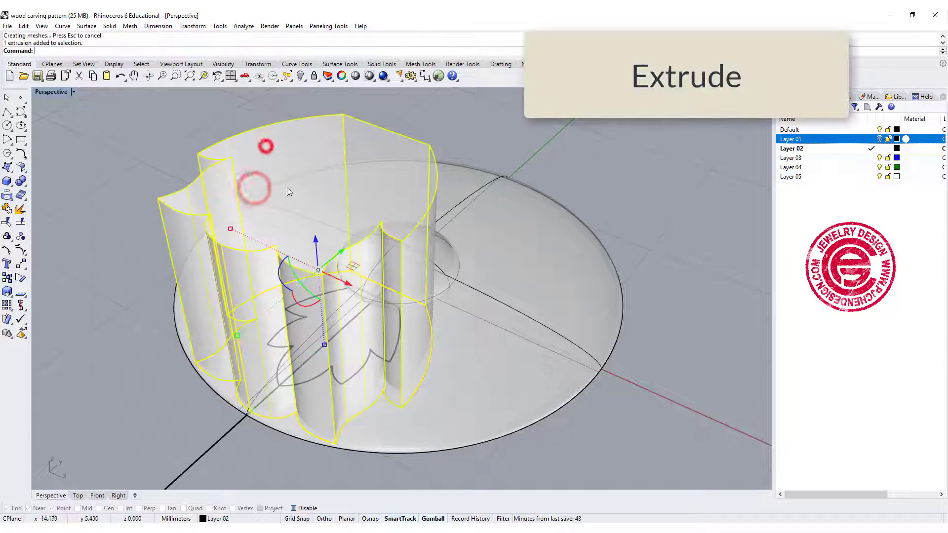
drag(317, 239, 319, 278)
click(167, 320)
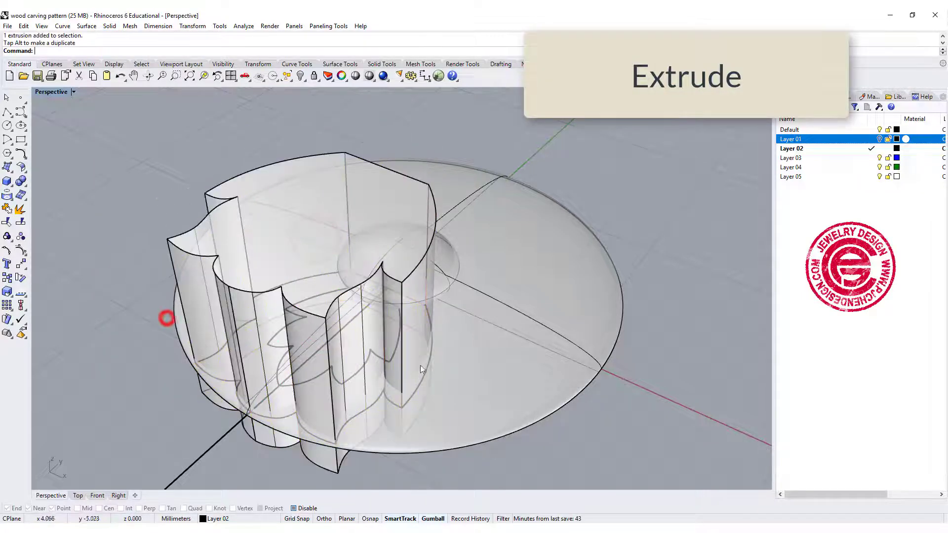
Boolean-split the flattened dome using the outer leaf extrusion as the cutting object
right_drag(430, 363, 129, 260)
click(22, 181)
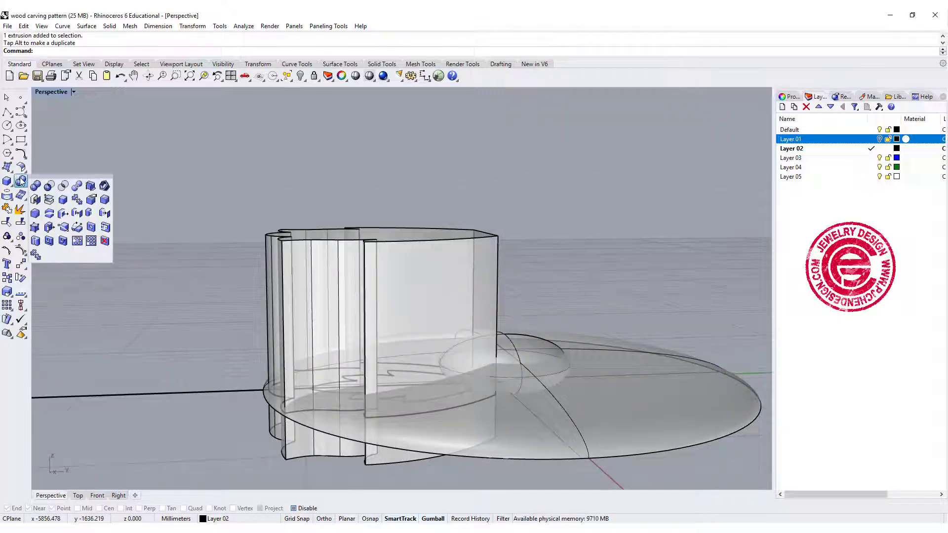
click(78, 187)
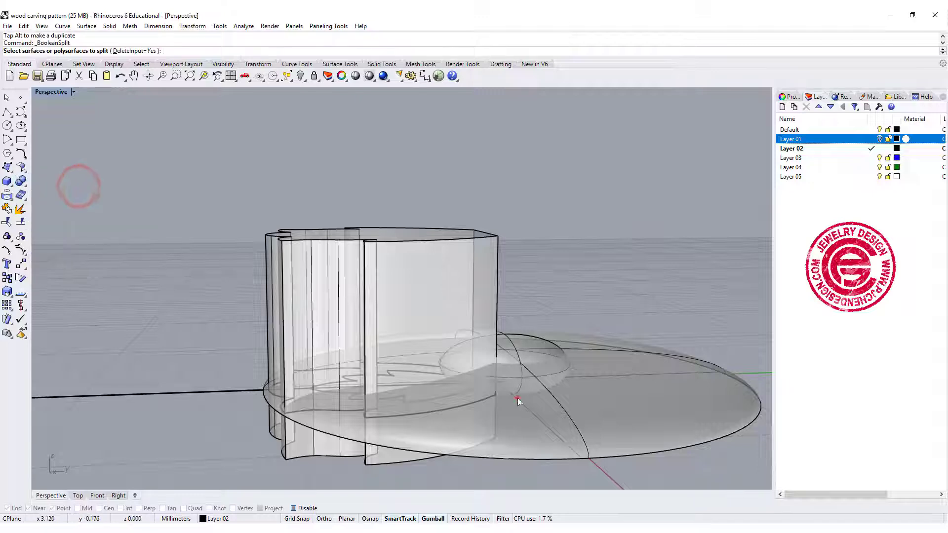
click(514, 396)
key(Return)
click(437, 315)
right_click(437, 315)
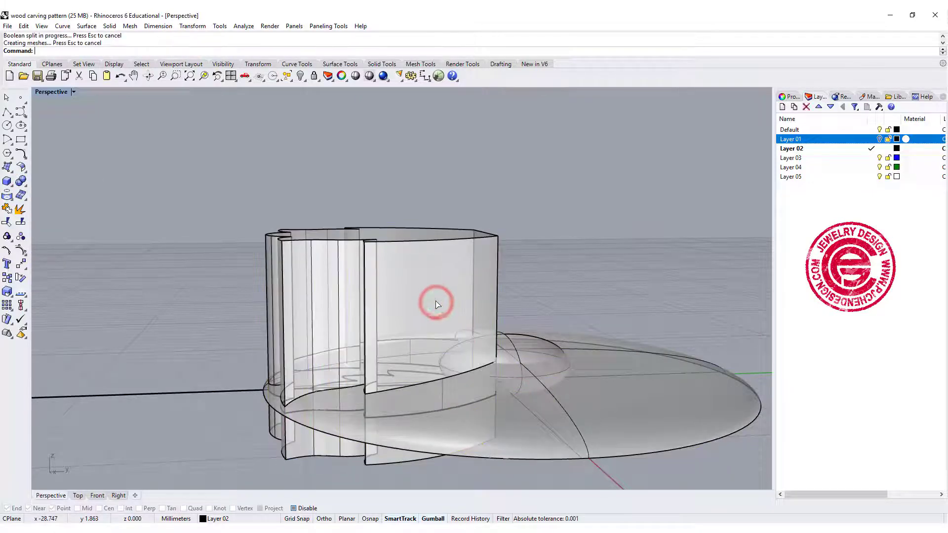
right_drag(438, 315, 450, 316)
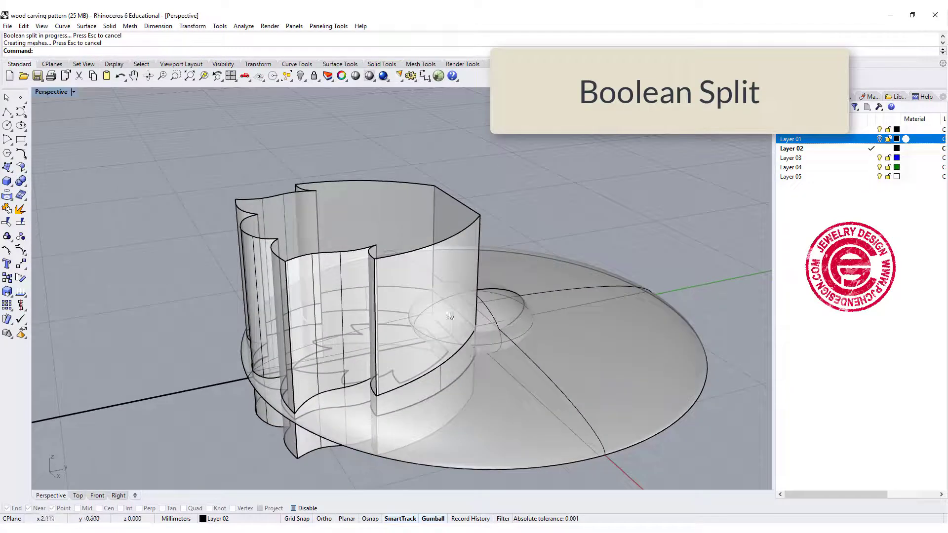
Delete the upper part of the leaf extrusion and the rest of the dome, keeping only the domed leaf-shaped piece
click(418, 211)
key(Delete)
click(549, 383)
key(Delete)
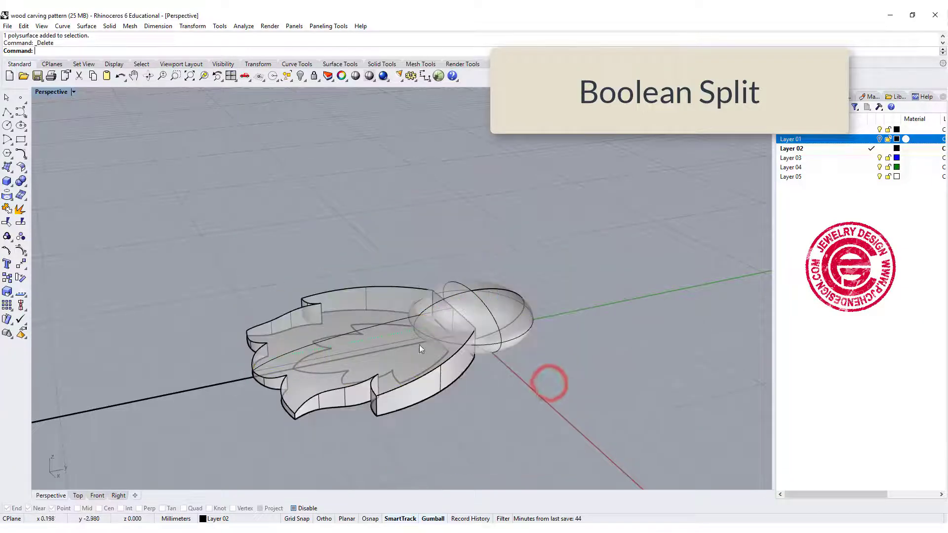
Duplicate the domed leaf-shaped solid in place
right_drag(419, 345, 466, 415)
click(389, 379)
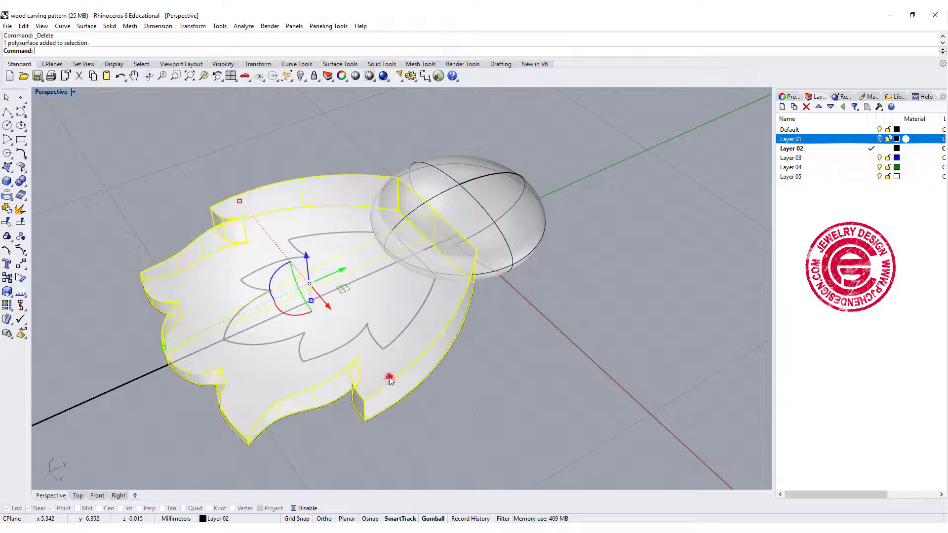
key(ctrl+c)
key(ctrl+v)
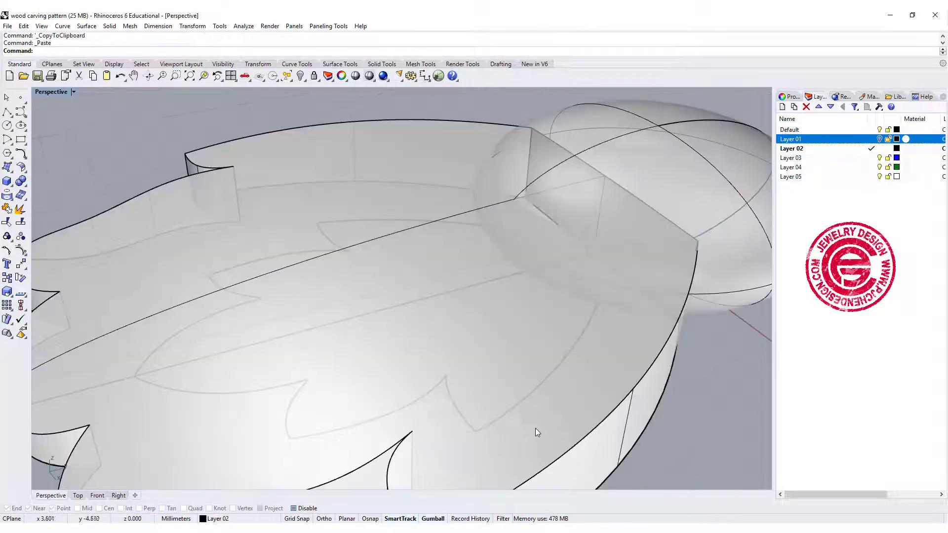
Extrude the inner leaf outline straight into a solid and lower it so it passes through the domed leaf piece
click(524, 393)
click(563, 418)
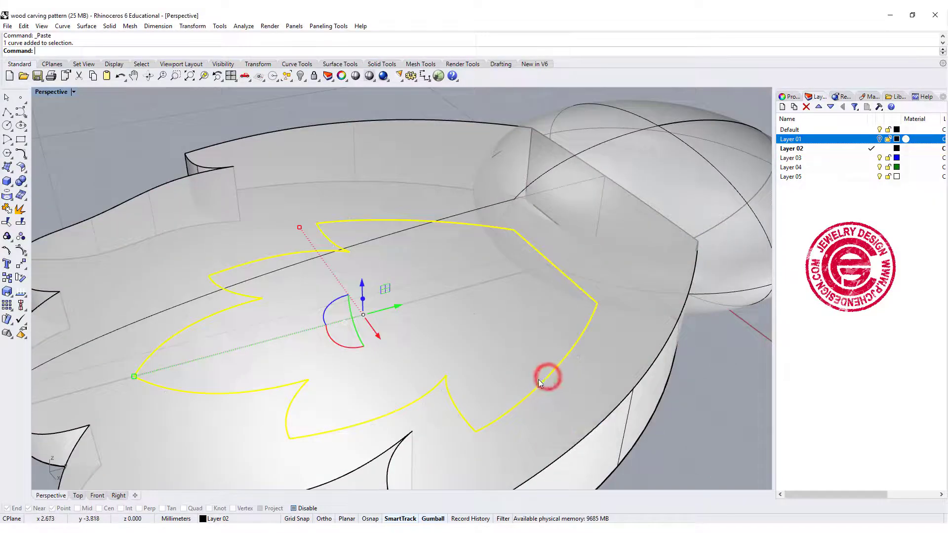
scroll(464, 332, down, 7)
right_drag(464, 332, 443, 304)
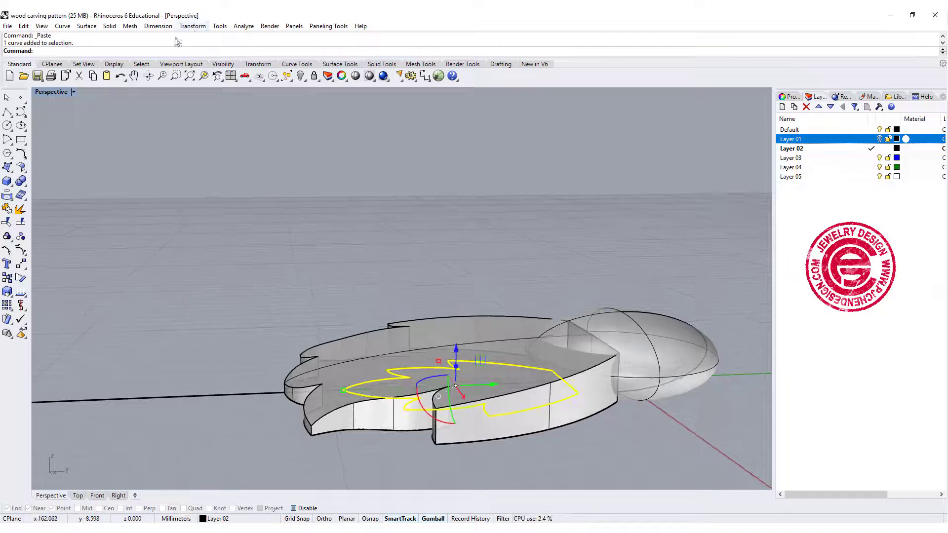
click(110, 26)
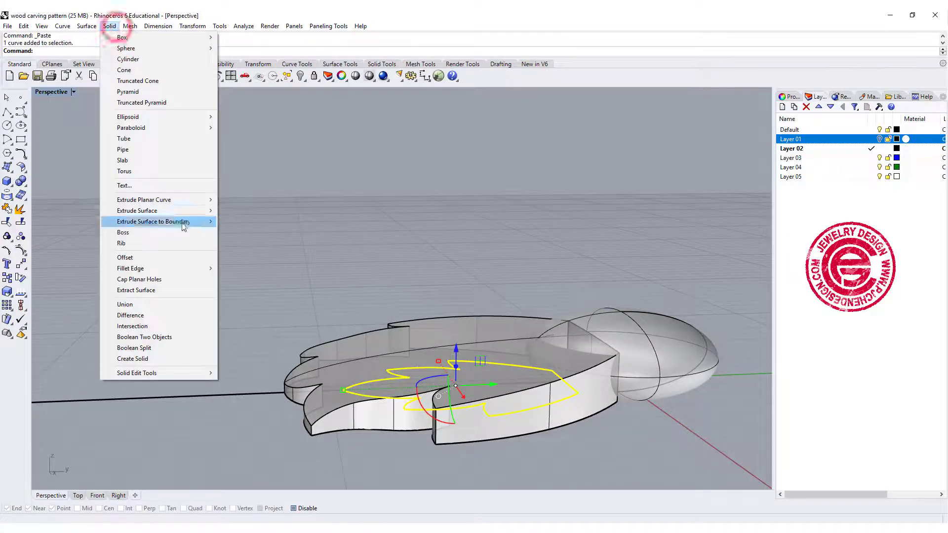
mouse_move(178, 199)
click(278, 201)
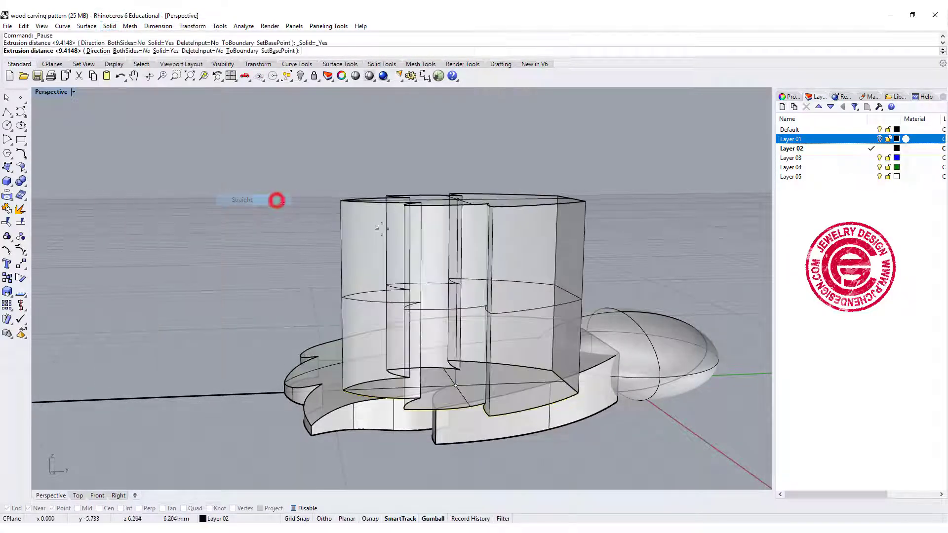
click(537, 254)
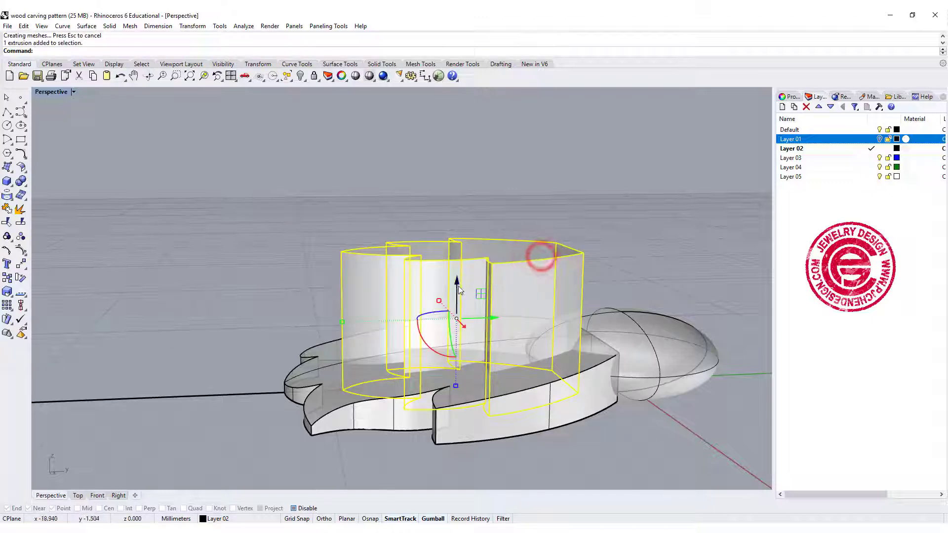
drag(457, 282, 457, 301)
click(655, 236)
Boolean-split the domed outer leaf solid using the inner leaf extrusion as the cutting object
right_drag(602, 297, 623, 314)
right_click(150, 207)
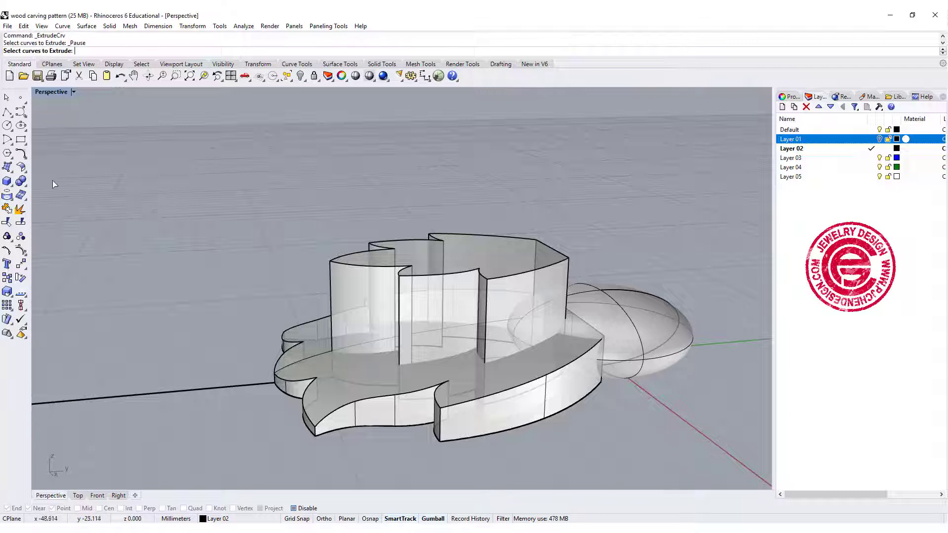
click(21, 184)
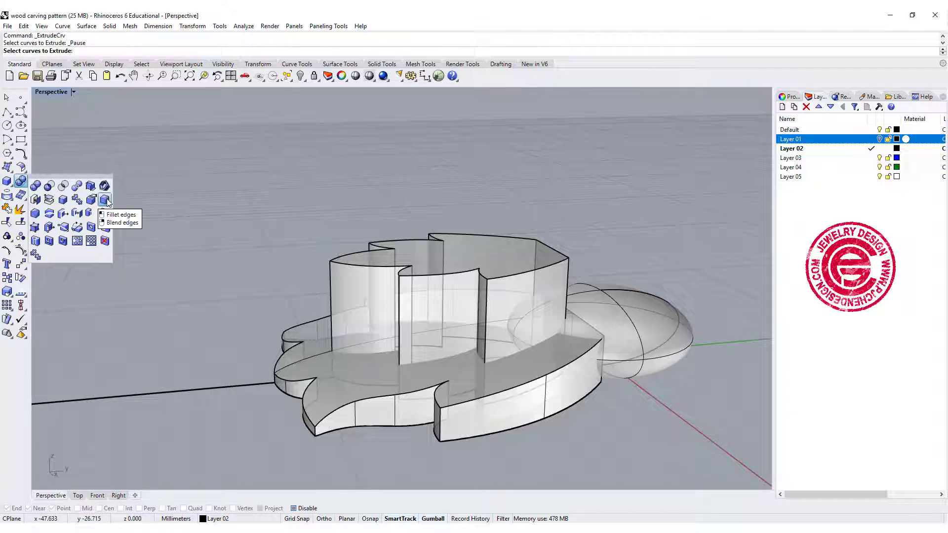
click(78, 186)
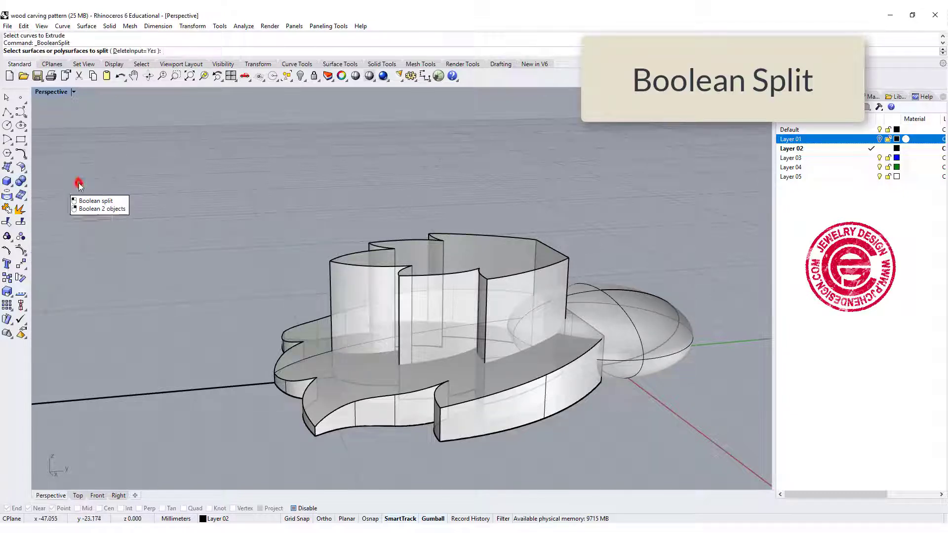
click(558, 375)
key(Return)
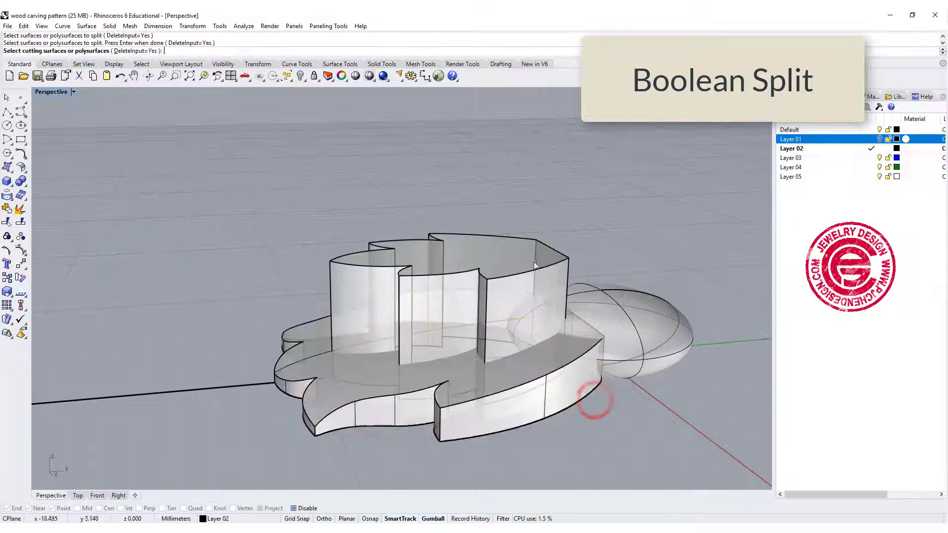
click(534, 263)
key(Return)
Delete the inner leaf cutting extrusion and raise the cut-out inner leaf piece slightly above the outer leaf
click(537, 232)
click(533, 253)
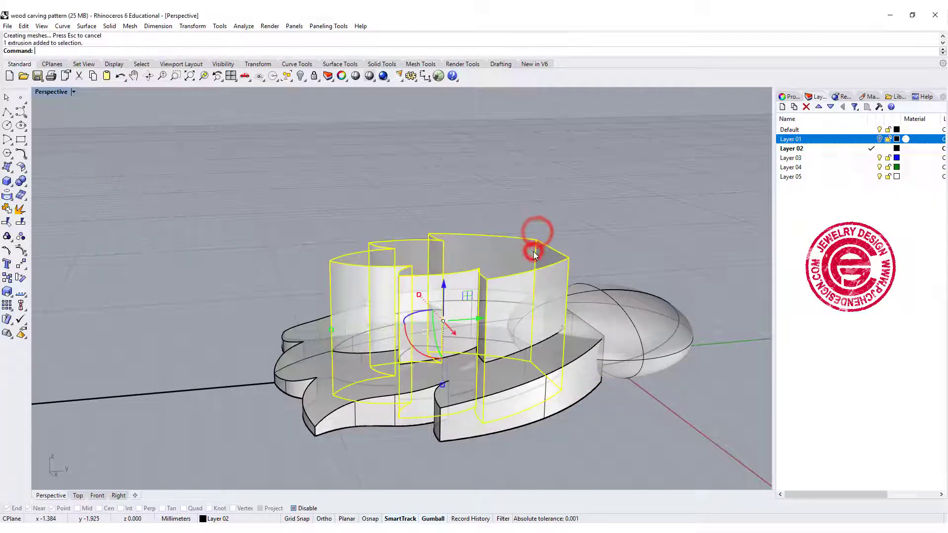
key(Delete)
click(571, 356)
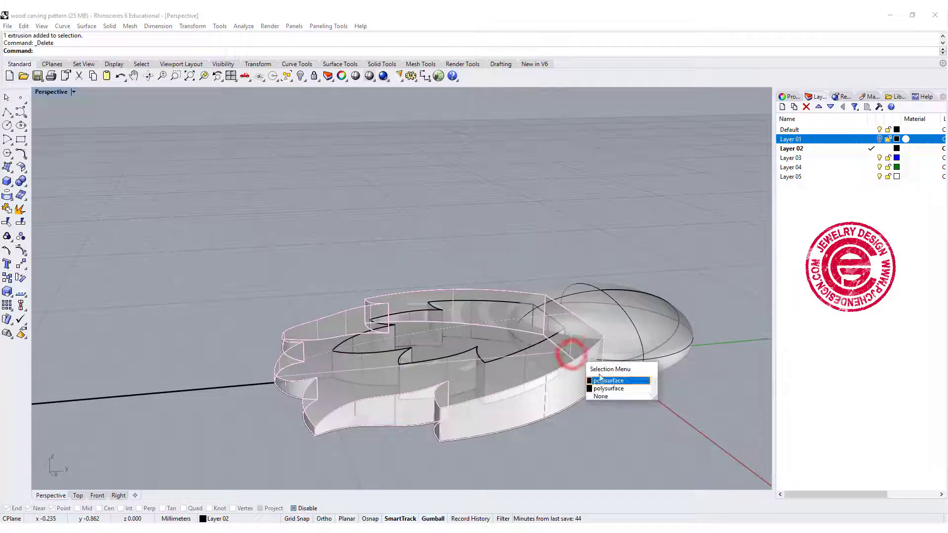
click(608, 388)
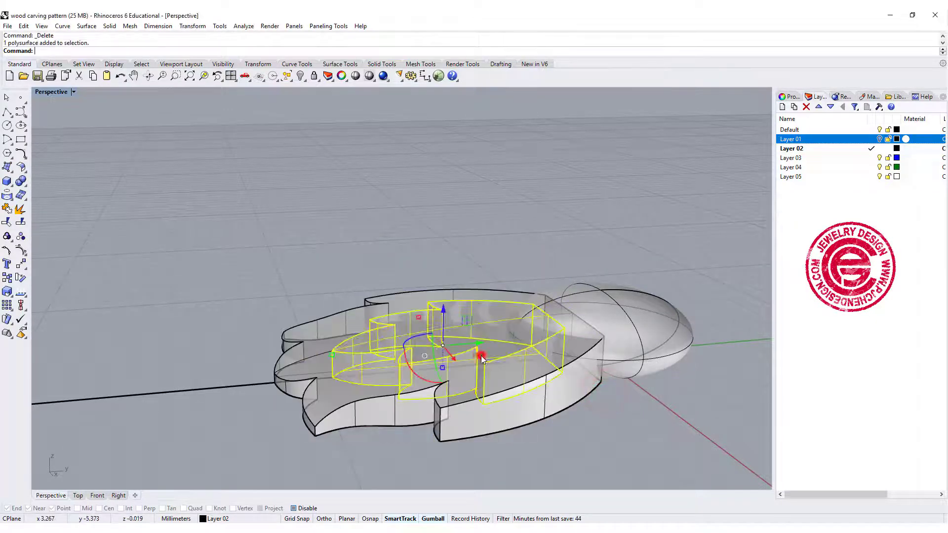
drag(443, 323, 443, 297)
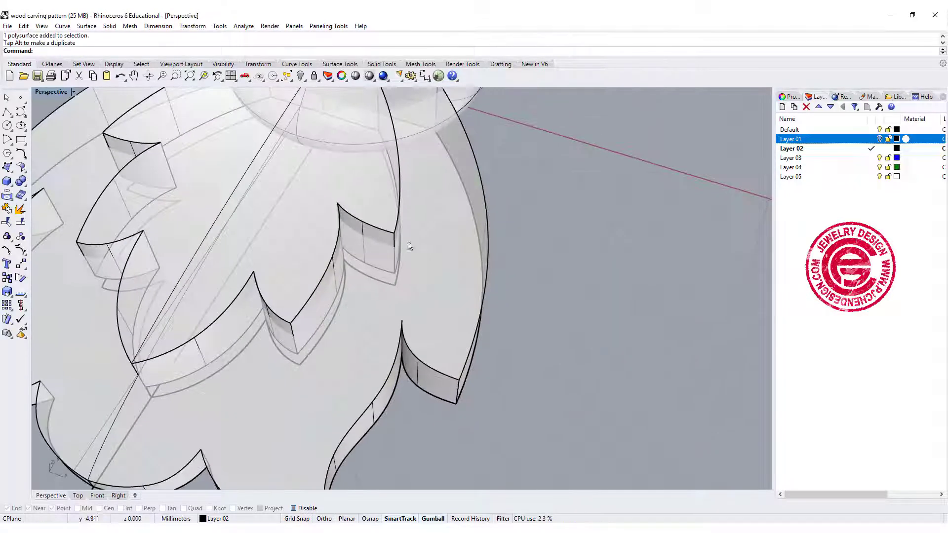
Examine the two layered leaves from the side and from above in Rendered display
scroll(408, 243, down, 6)
click(72, 91)
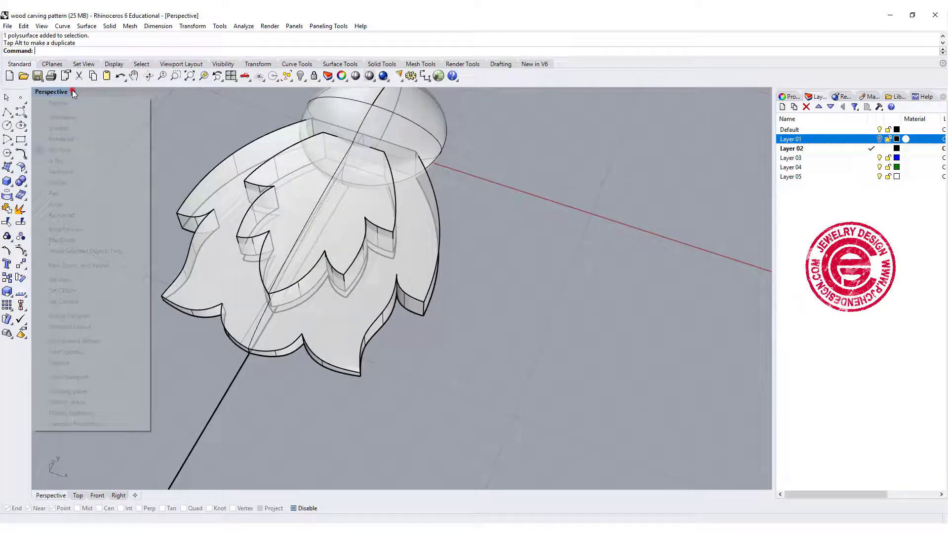
click(77, 139)
right_drag(147, 174, 381, 238)
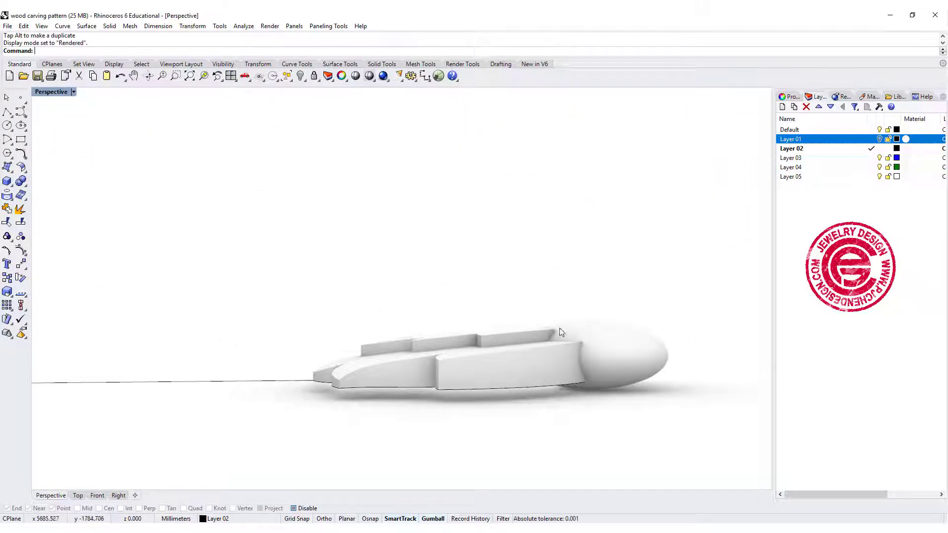
right_drag(398, 325, 476, 393)
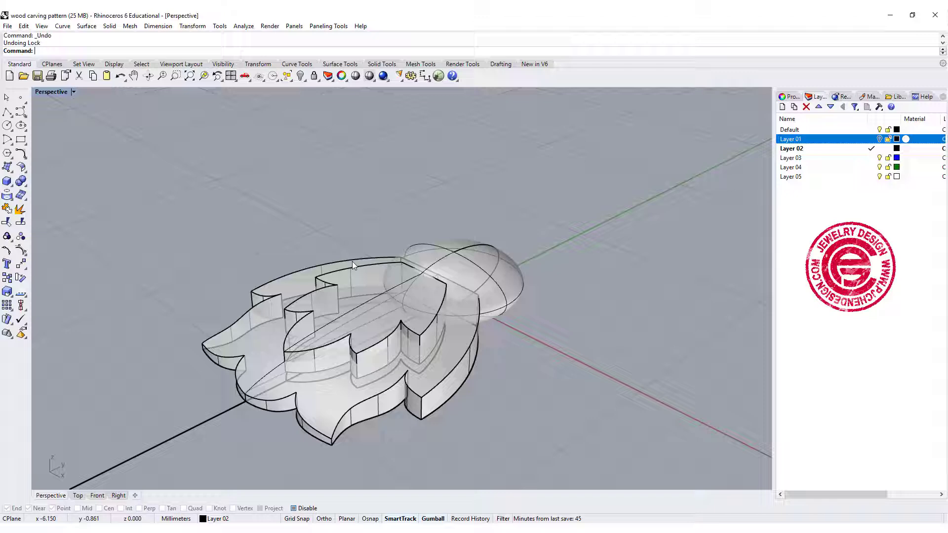
Lock the raised inner leaf solid
click(353, 265)
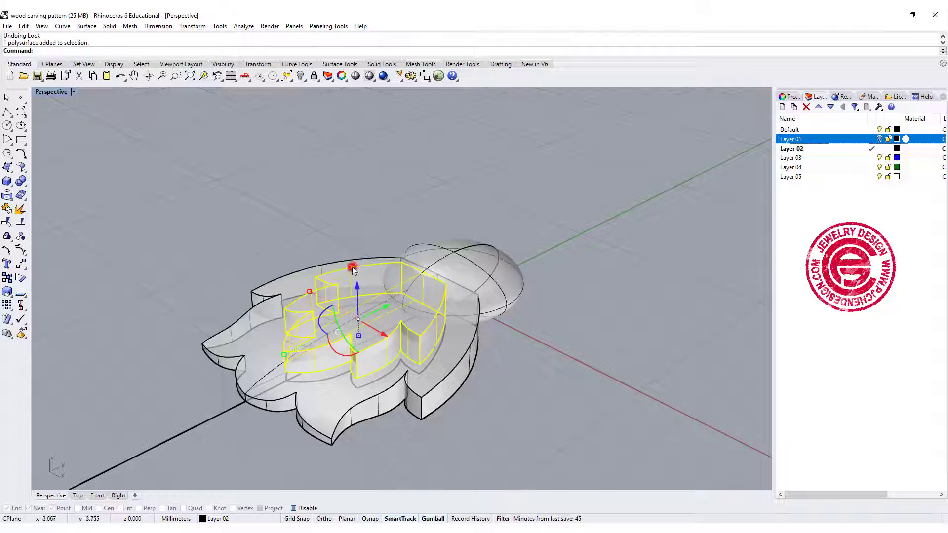
click(312, 77)
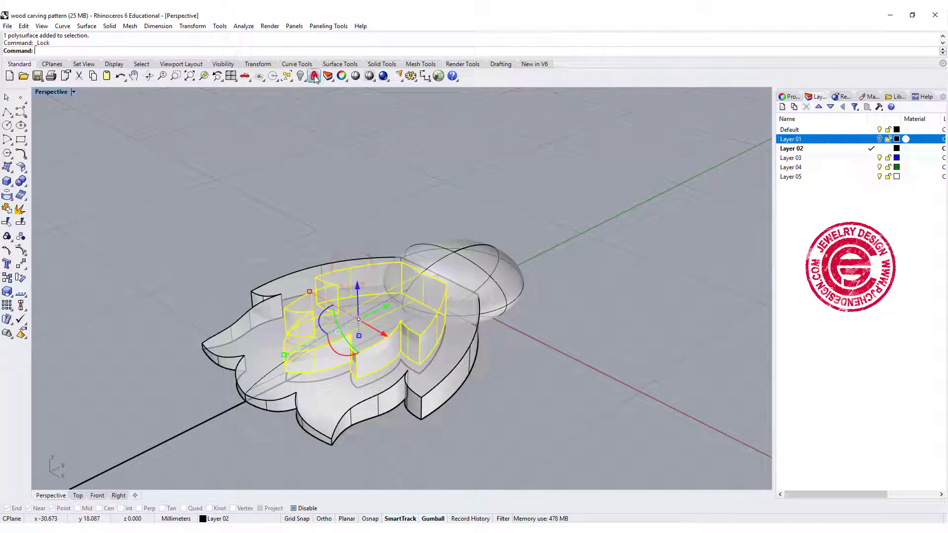
right_drag(444, 321, 496, 217)
scroll(515, 295, down, 3)
Start CageEdit on the outer leaf solid with a bounding-box control cage in World coordinates
click(535, 372)
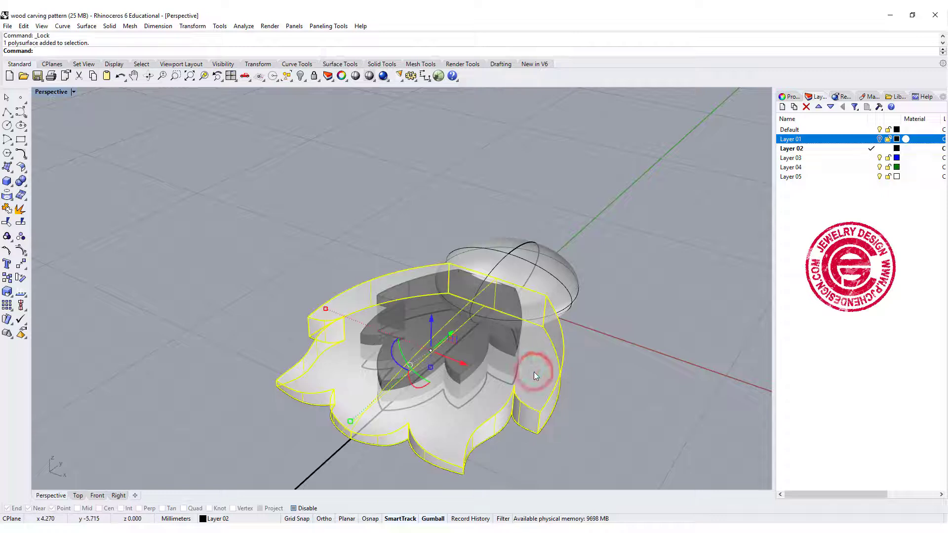
text(CageEdit)
key(Return)
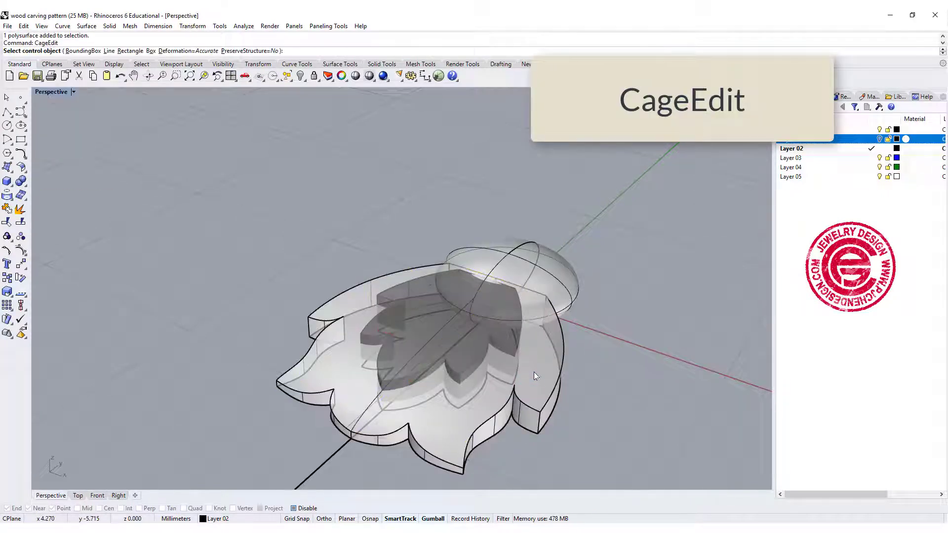
click(66, 51)
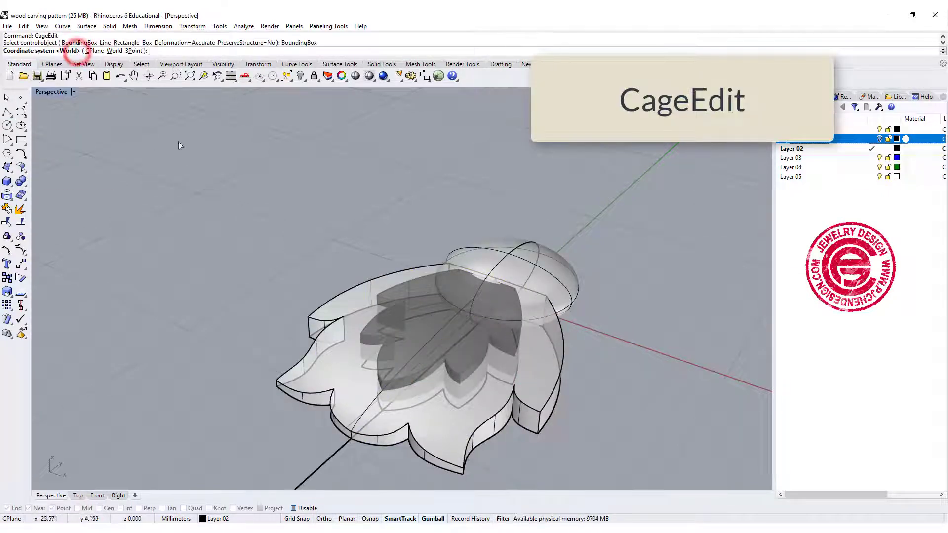
right_click(230, 193)
Set the cage to 6 X points and 10 Y points, keeping 4 Z points and the Global edit region
right_drag(320, 229, 482, 363)
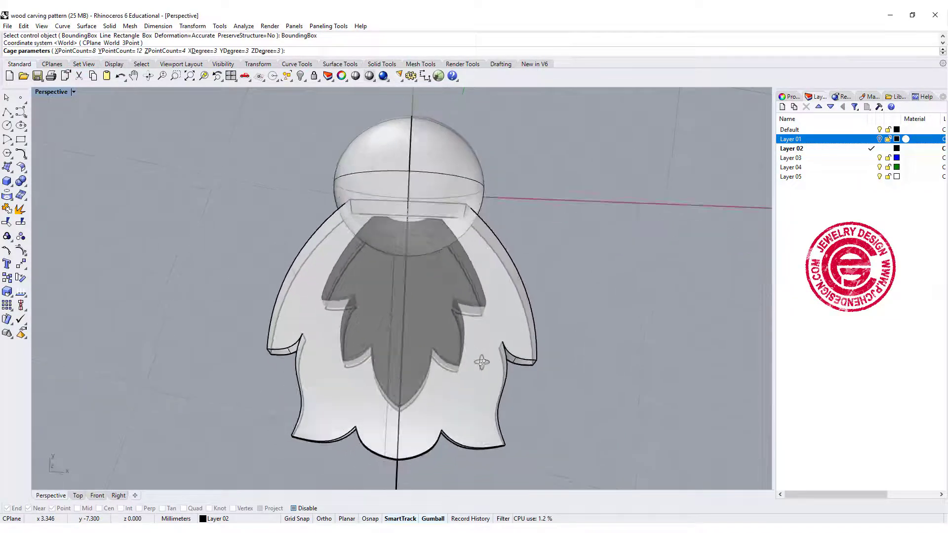
click(75, 52)
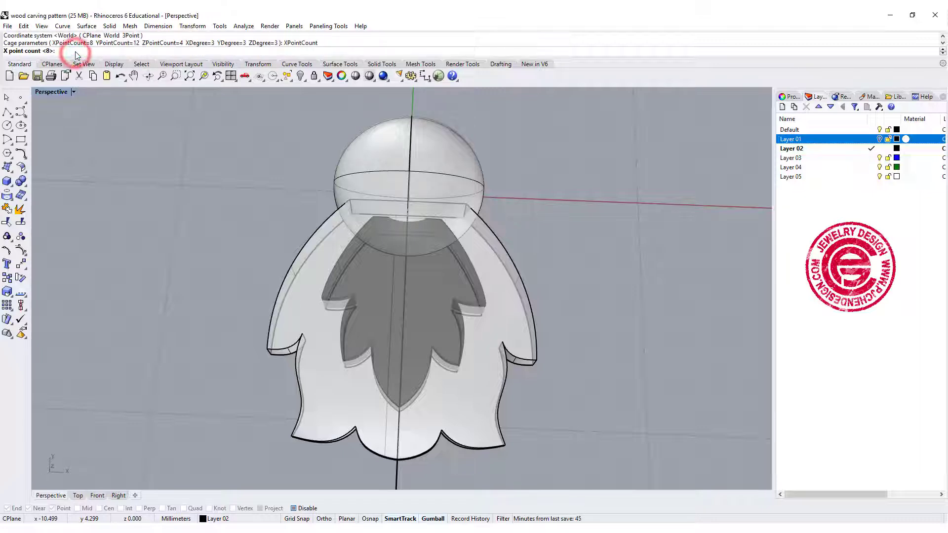
text(6)
key(Return)
click(113, 52)
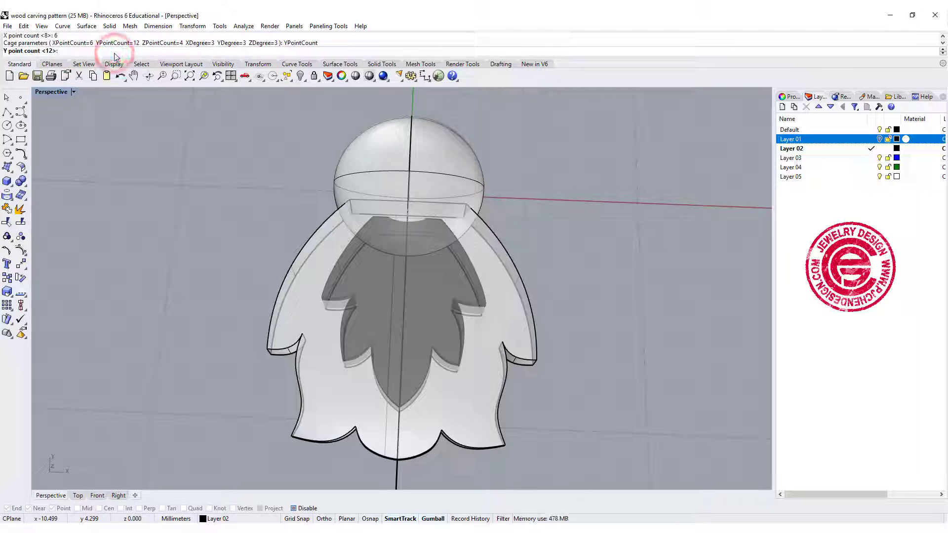
text(10)
key(Return)
right_click(203, 176)
right_click(203, 175)
Set the perspective view to Wireframe display and undo the last drag
mouse_move(449, 374)
right_down()
mouse_move(422, 305)
mouse_move(449, 377)
mouse_move(463, 386)
right_up()
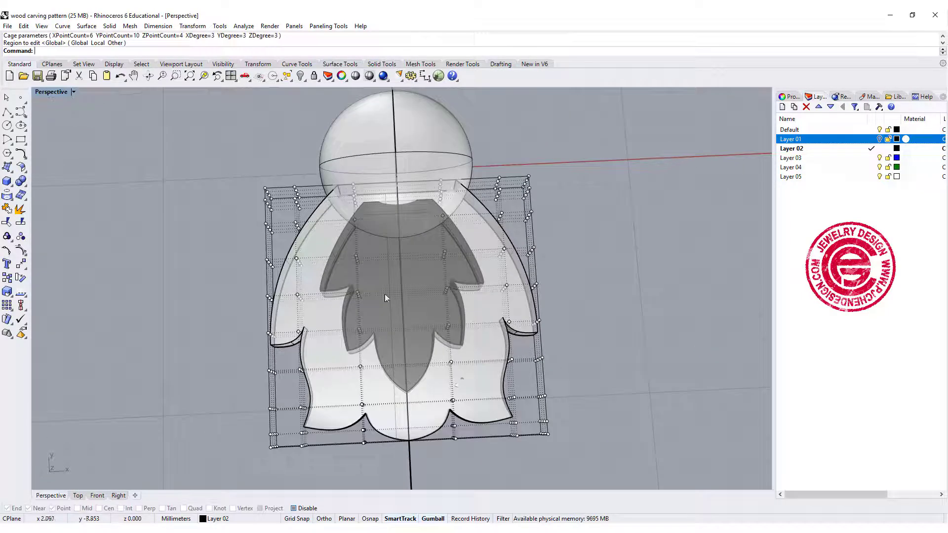
click(73, 92)
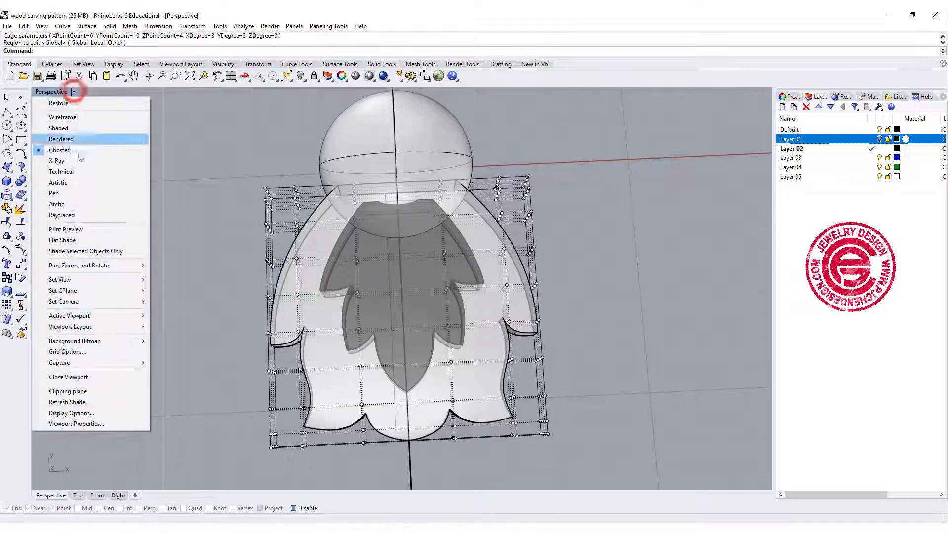
click(84, 118)
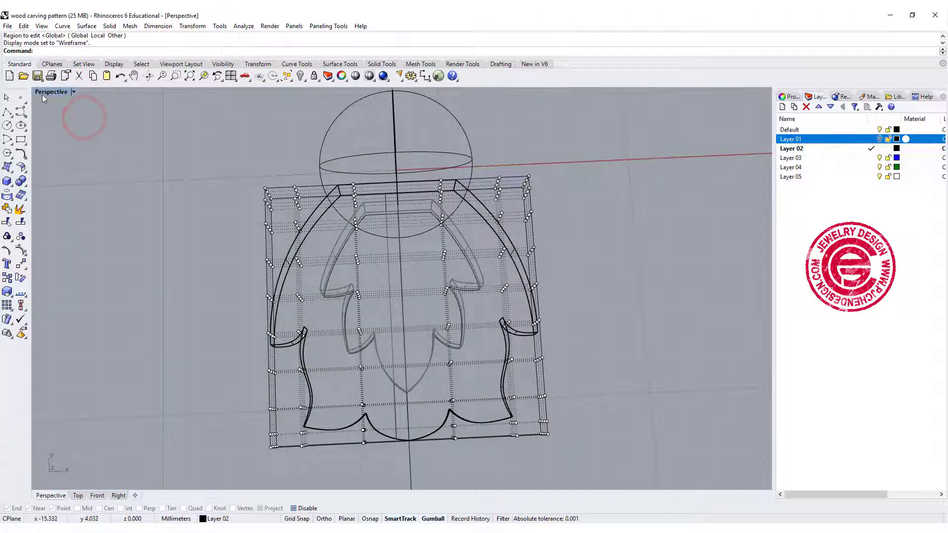
right_drag(300, 257, 344, 267)
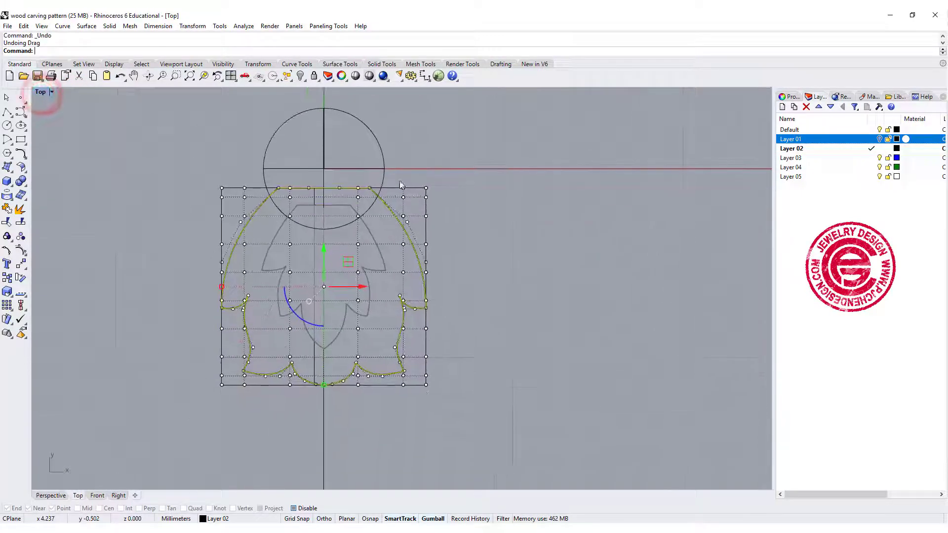
key(ctrl+z)
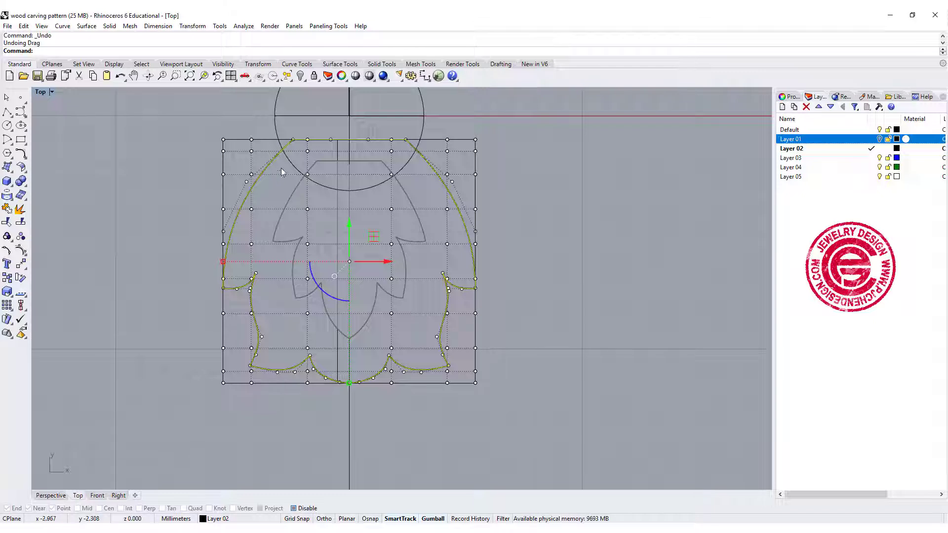
Scale the two central columns of cage points, across the five middle rows, vertically down toward the leaf's base with Scale1D
drag(282, 166, 423, 330)
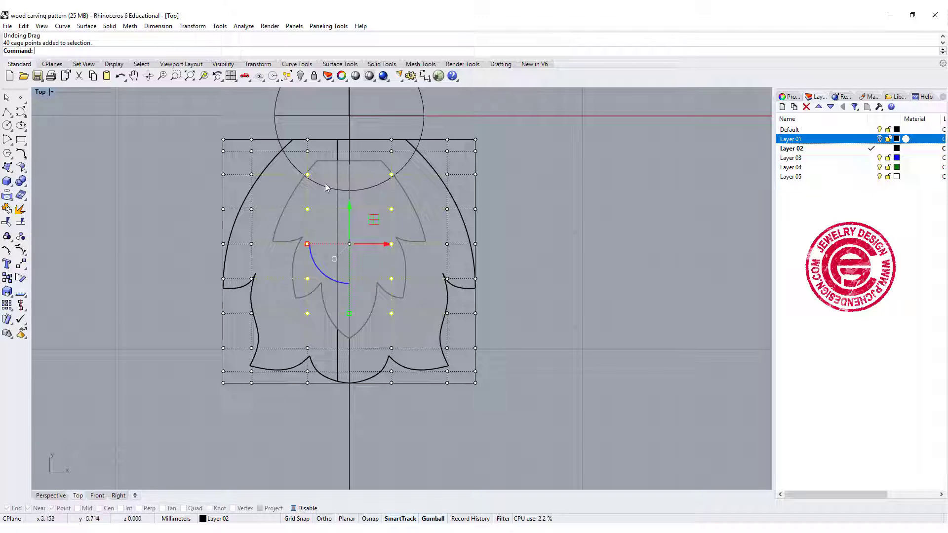
double_click(39, 93)
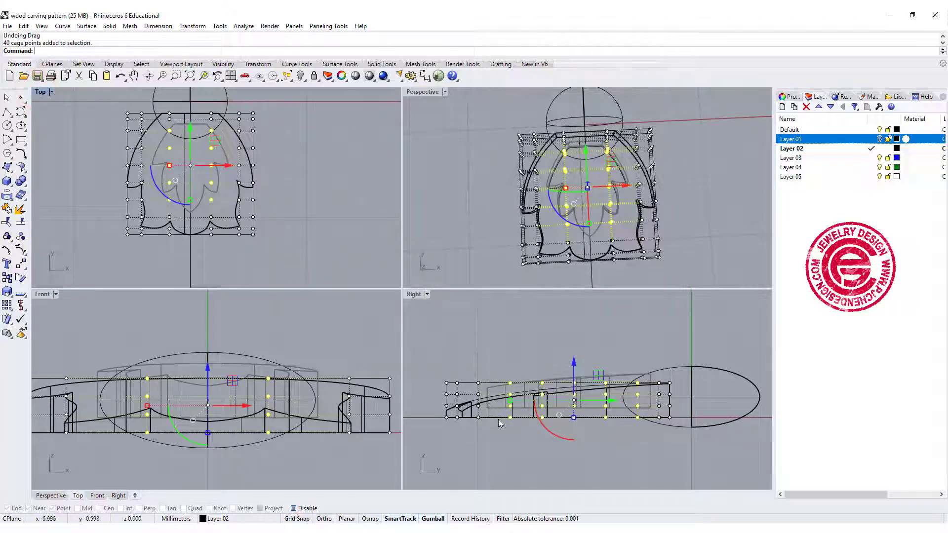
click(8, 294)
click(47, 295)
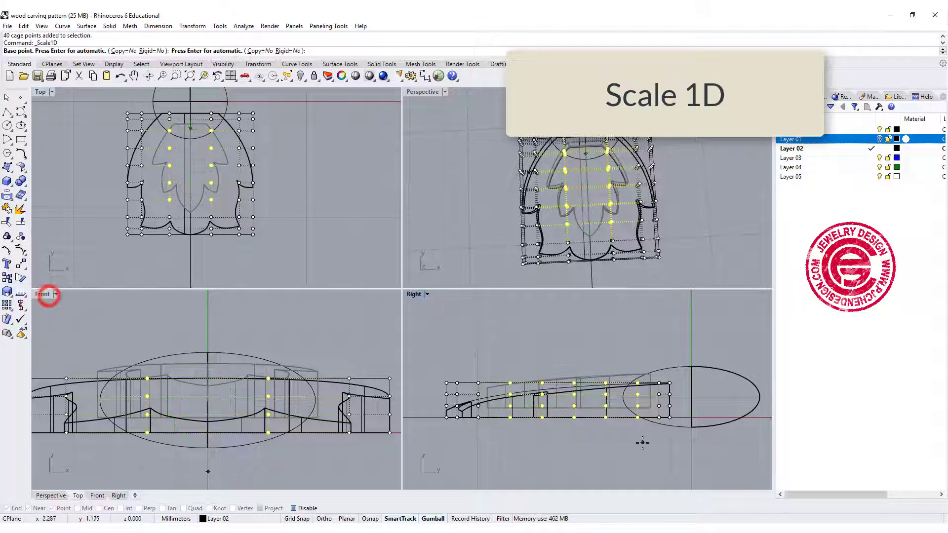
click(606, 417)
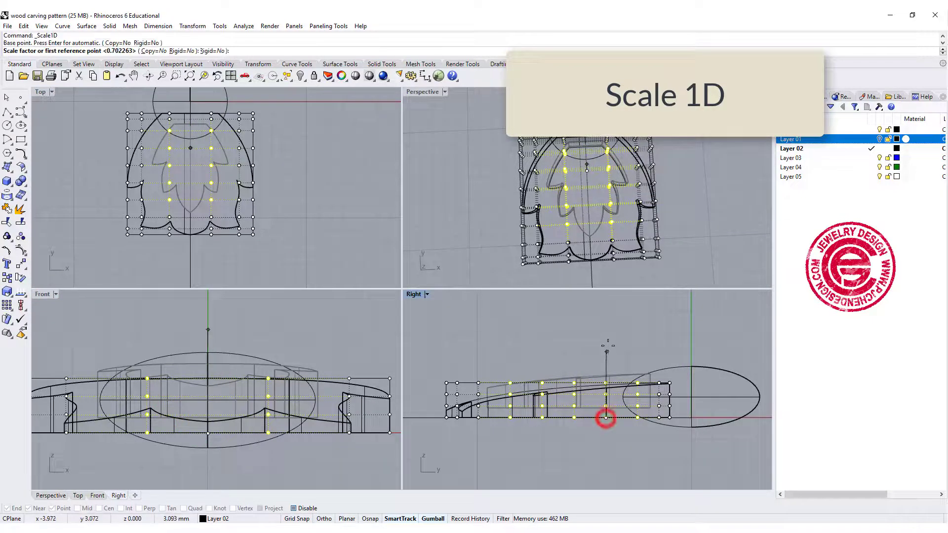
click(607, 317)
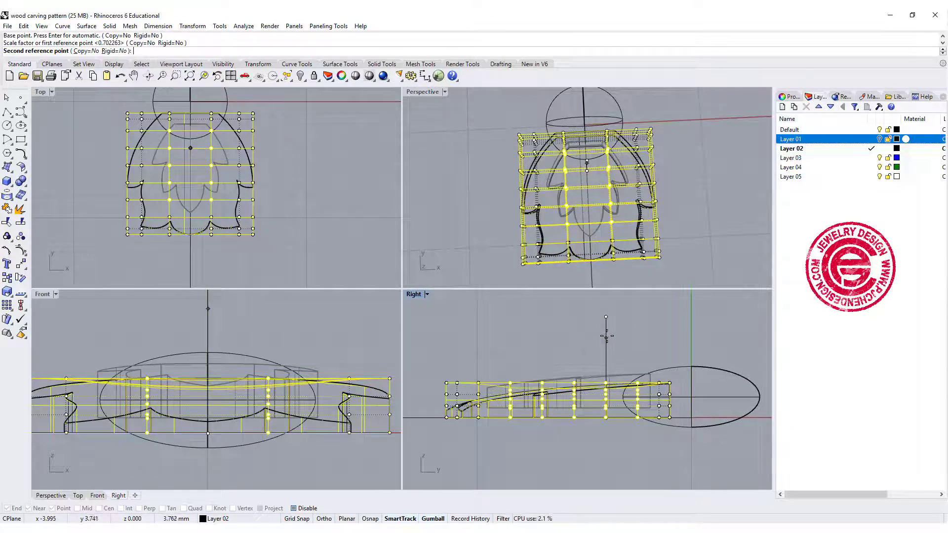
click(606, 355)
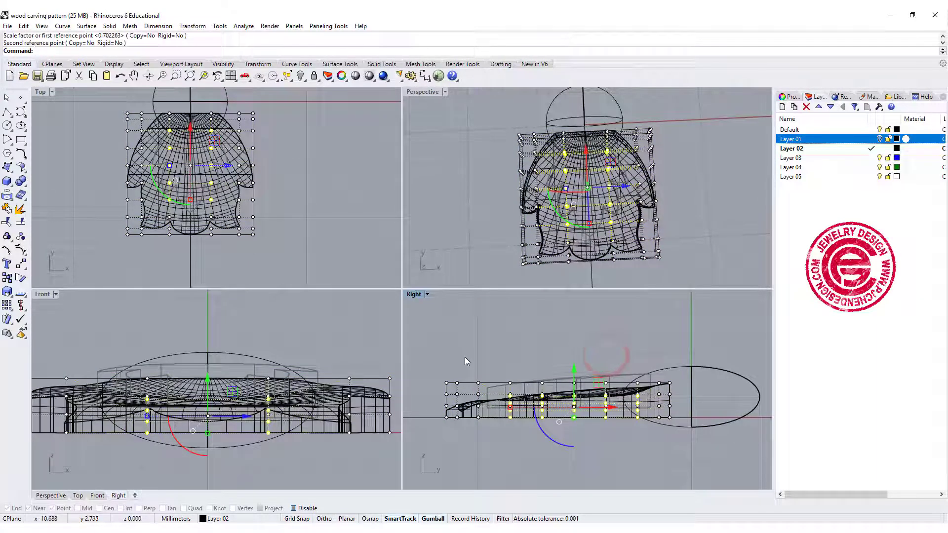
Set the perspective view to Rendered display and inspect the outer leaf's shape from several angles
right_drag(558, 232, 523, 166)
scroll(578, 240, up, 4)
right_drag(553, 213, 504, 148)
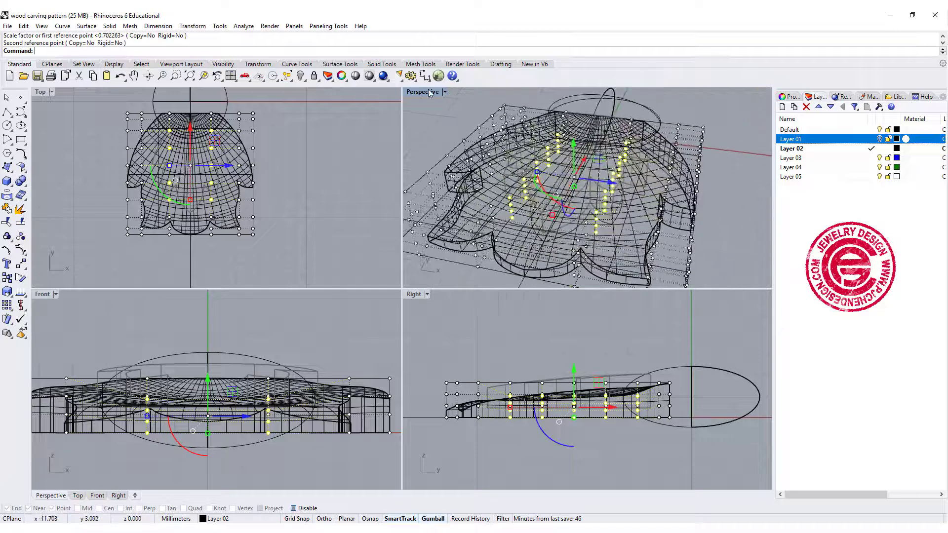
click(444, 91)
click(442, 138)
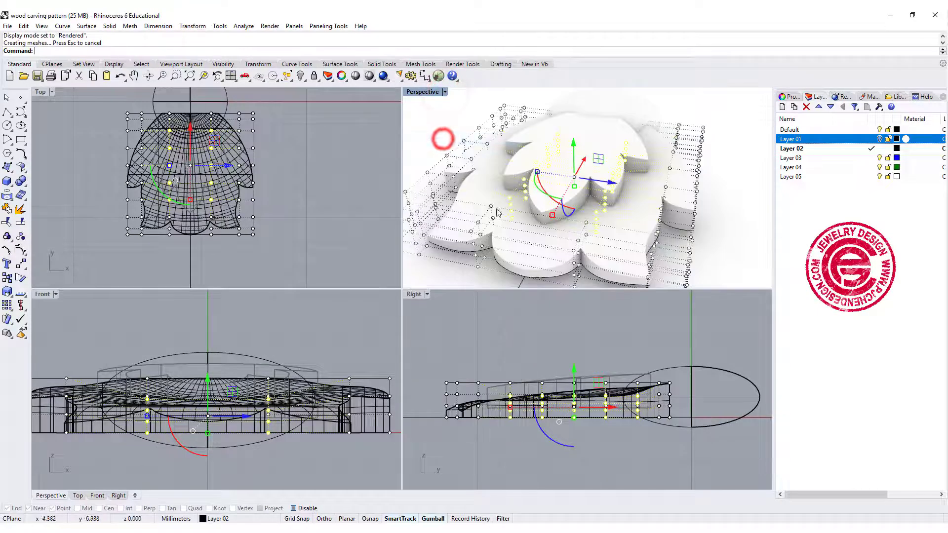
right_drag(560, 194, 611, 248)
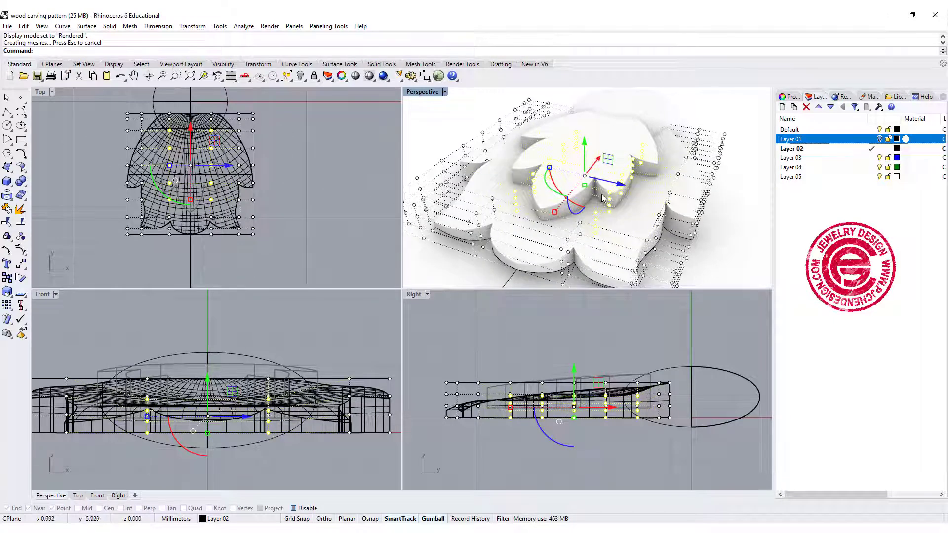
right_drag(607, 263, 578, 199)
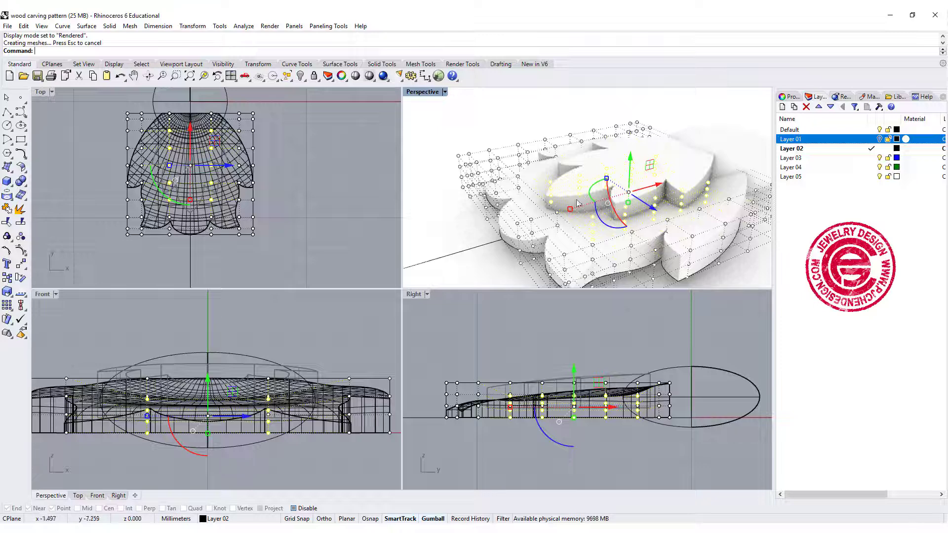
Scale the cage points along both outer sides of the leaf, including the two columns near its tips, vertically down toward the base with Scale1D
click(288, 188)
scroll(253, 159, up, 4)
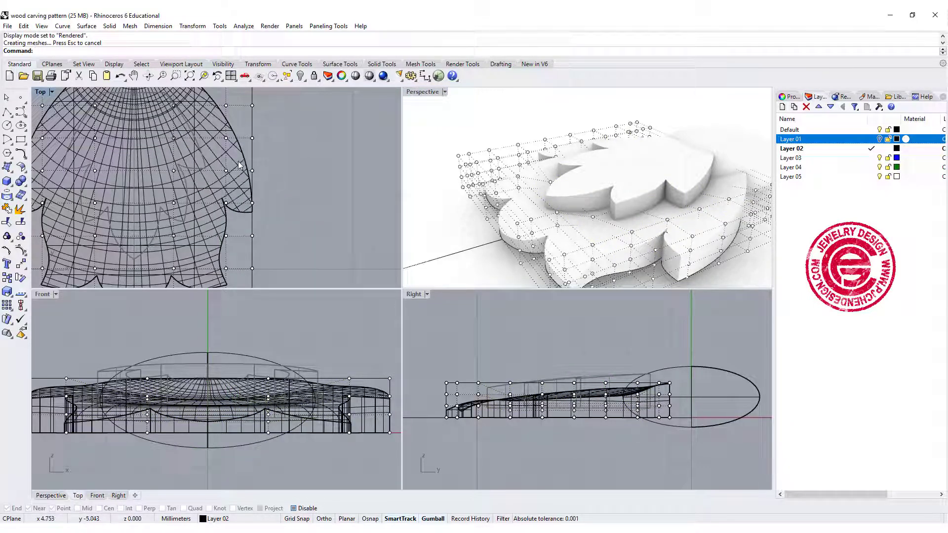
click(51, 92)
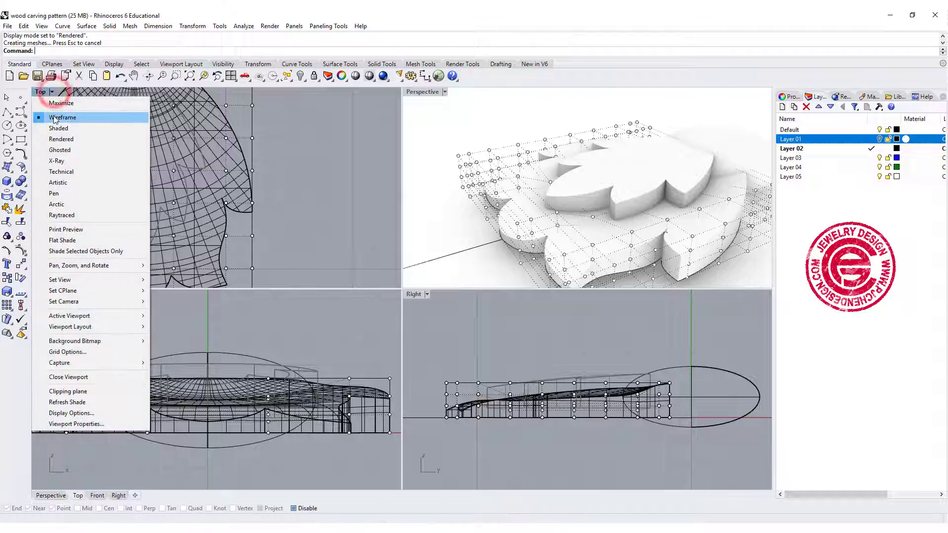
click(53, 116)
scroll(236, 188, up, 4)
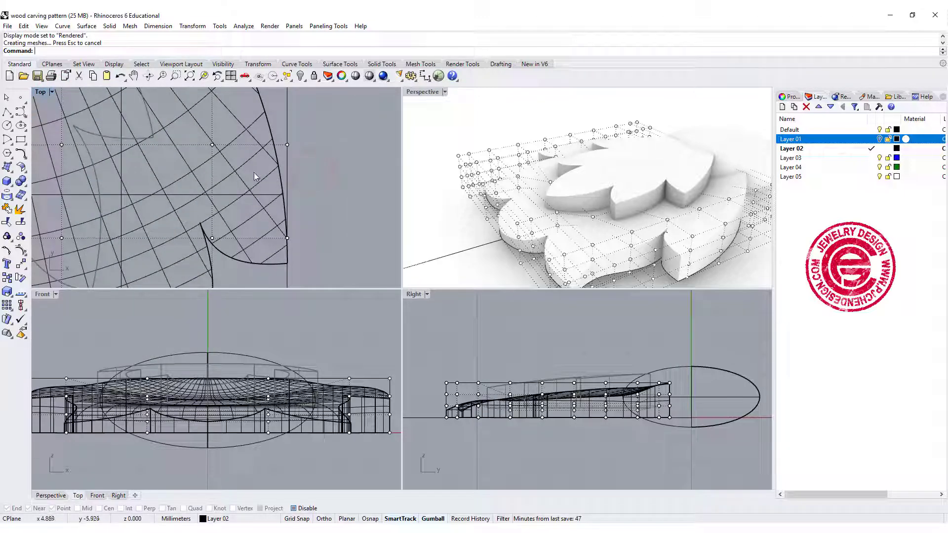
drag(321, 278, 321, 278)
scroll(253, 171, down, 4)
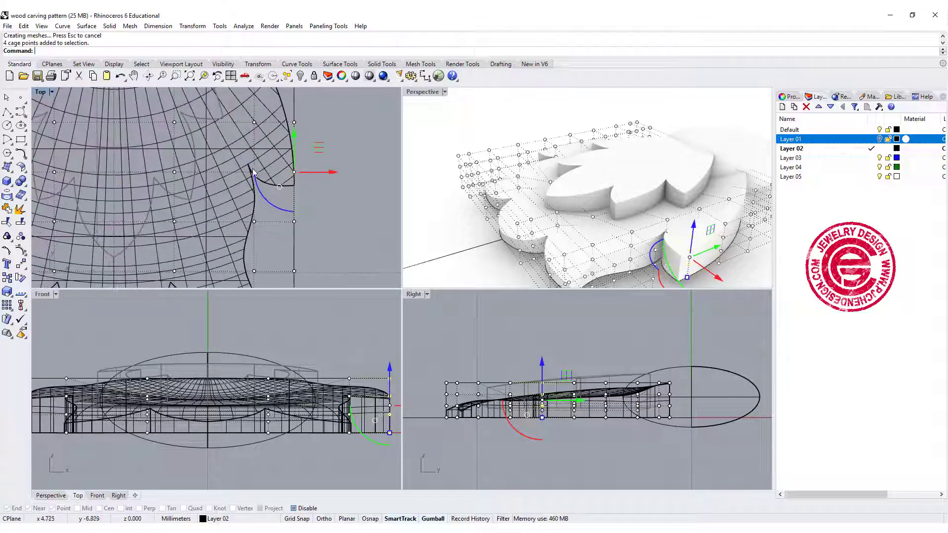
drag(241, 158, 279, 239)
scroll(270, 249, down, 2)
right_drag(277, 252, 290, 164)
shift+drag(255, 167, 319, 234)
shift+drag(291, 129, 314, 150)
scroll(257, 192, down, 8)
right_drag(294, 123, 361, 135)
shift+drag(189, 167, 227, 225)
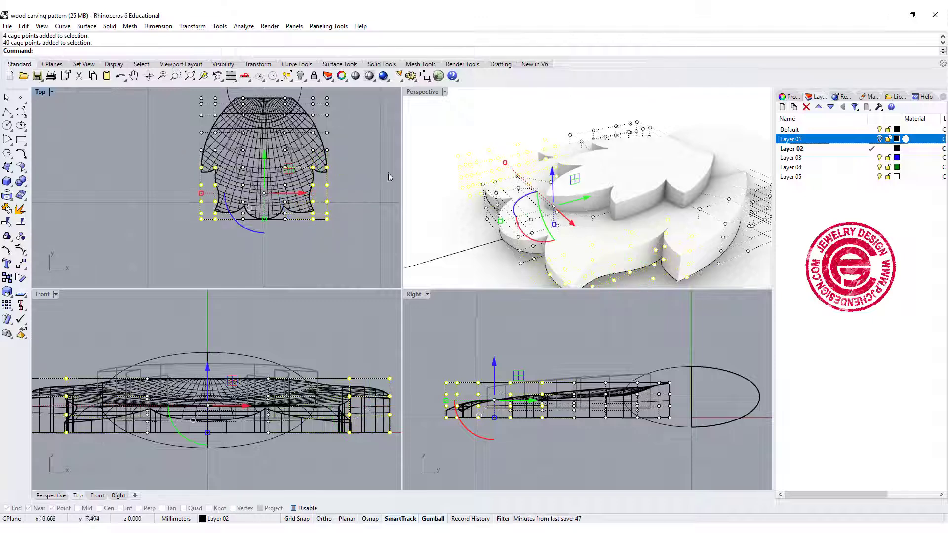
scroll(338, 138, up, 2)
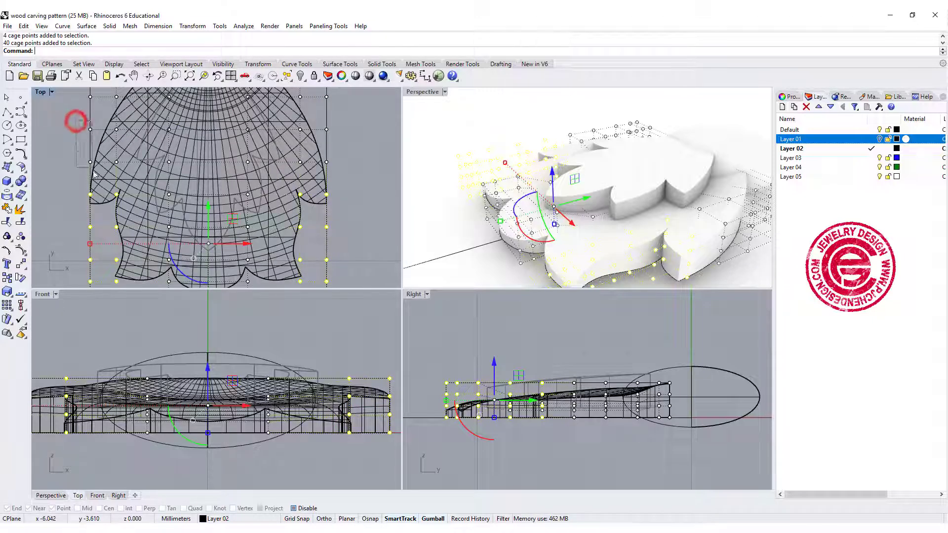
shift+drag(75, 121, 94, 173)
shift+drag(318, 115, 364, 194)
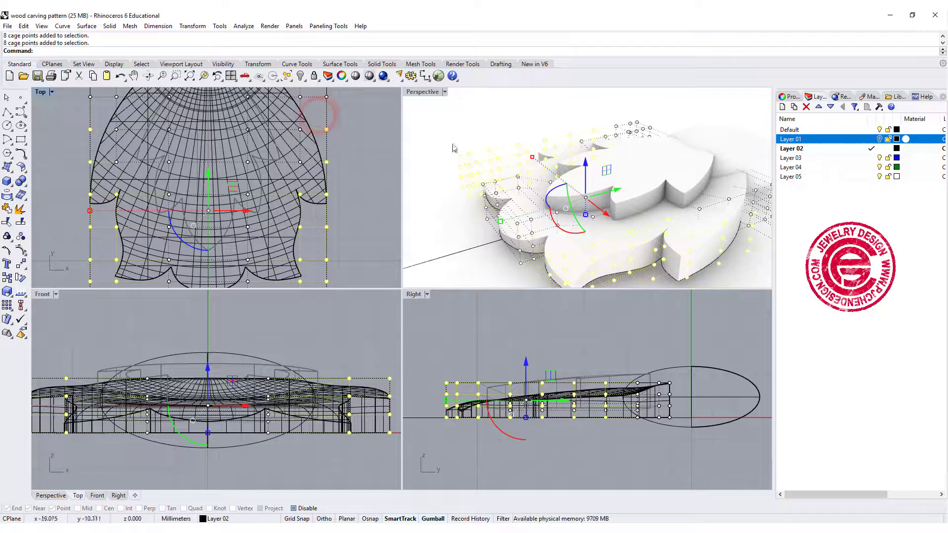
right_drag(536, 349, 546, 325)
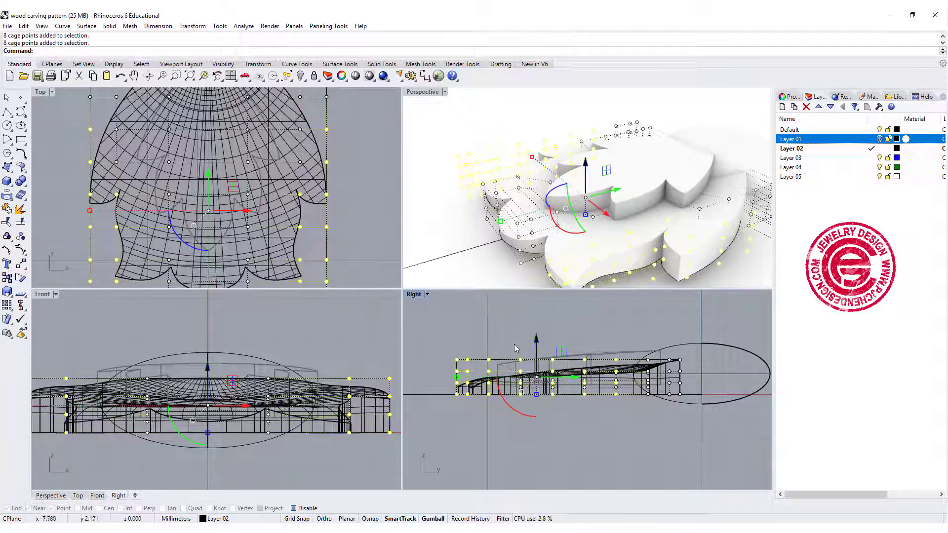
click(8, 292)
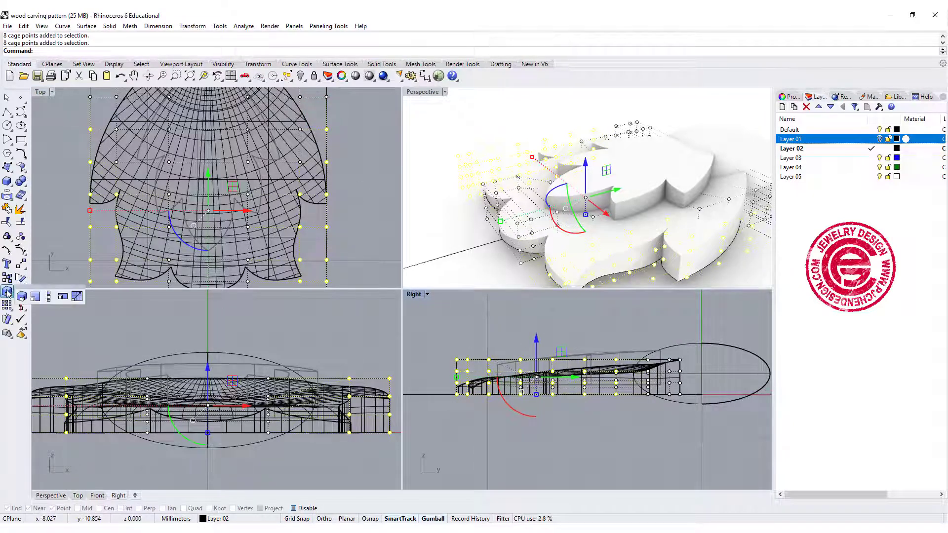
click(48, 297)
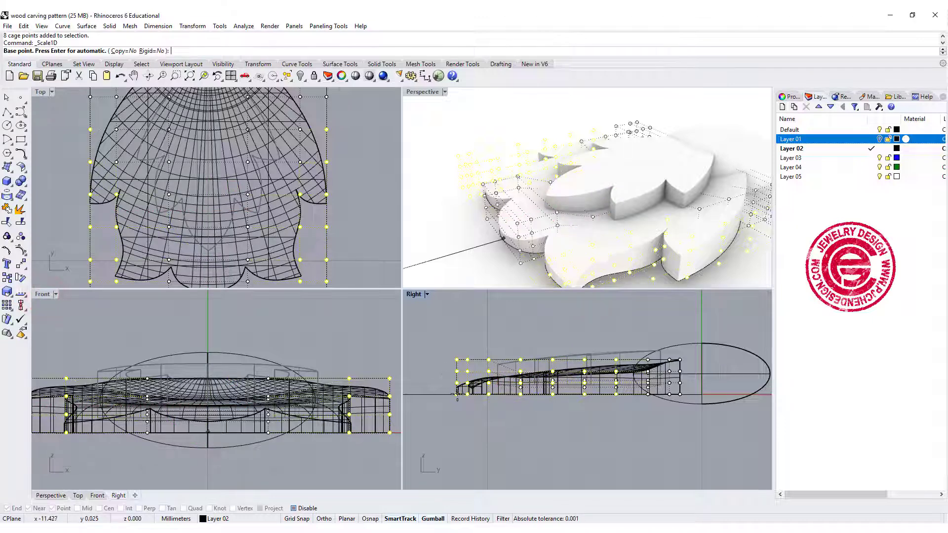
click(457, 394)
click(458, 394)
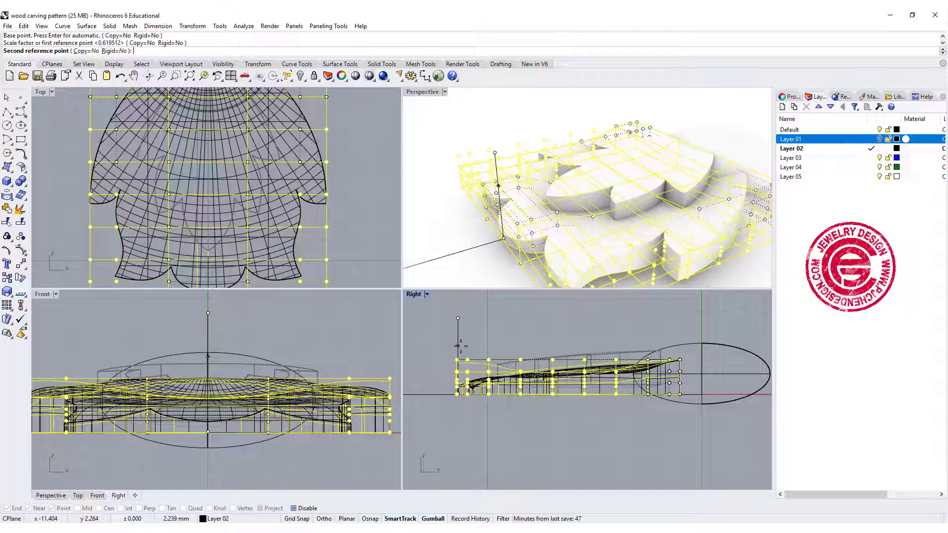
click(461, 346)
mouse_move(654, 226)
right_down()
mouse_move(709, 187)
mouse_move(654, 225)
right_up()
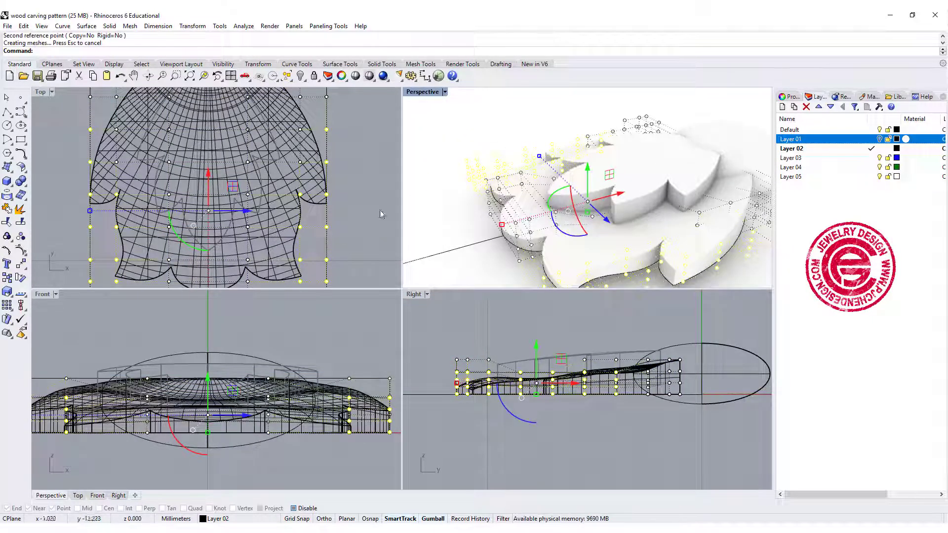
Scale two rows of the outermost cage points beside each upper side lobe vertically down toward the base with Scale1D
scroll(358, 207, up, 3)
click(354, 174)
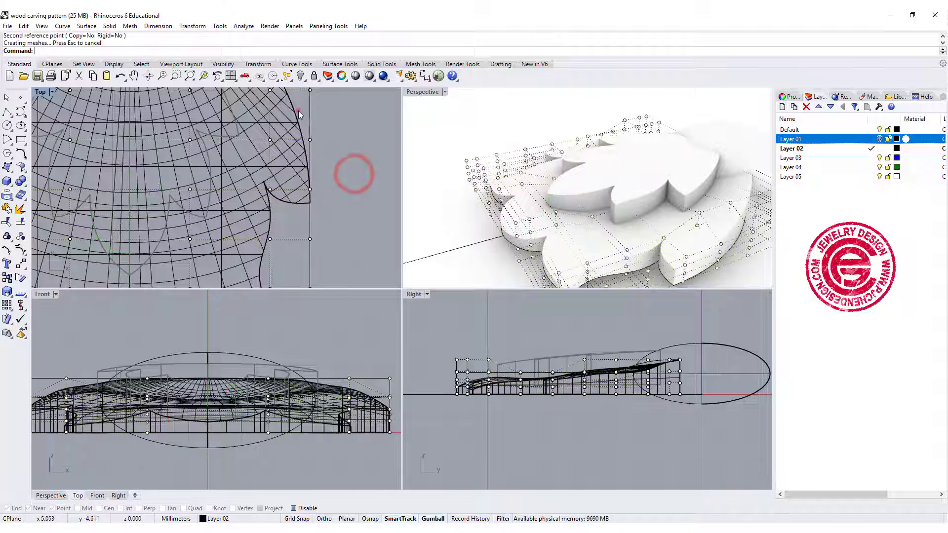
drag(337, 225, 337, 221)
scroll(192, 181, down, 3)
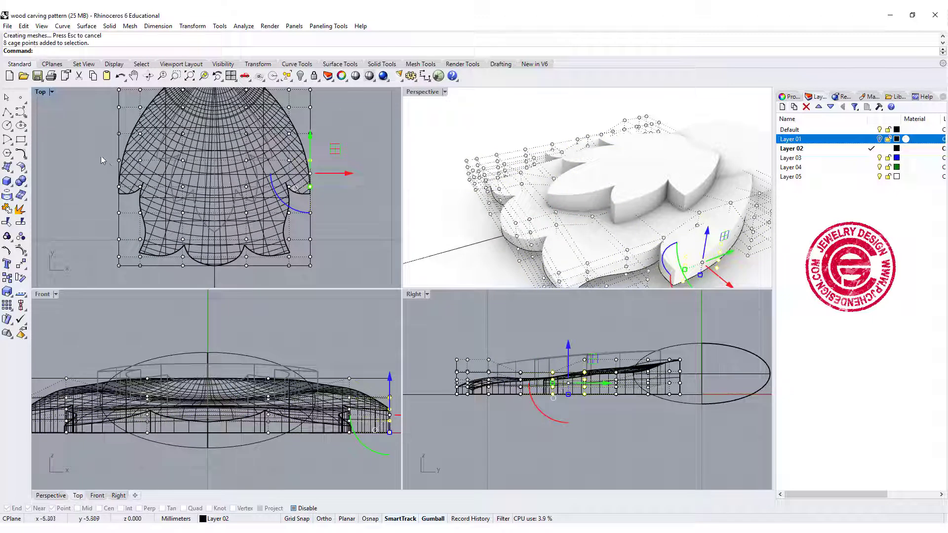
shift+drag(125, 198, 127, 199)
right_click(627, 417)
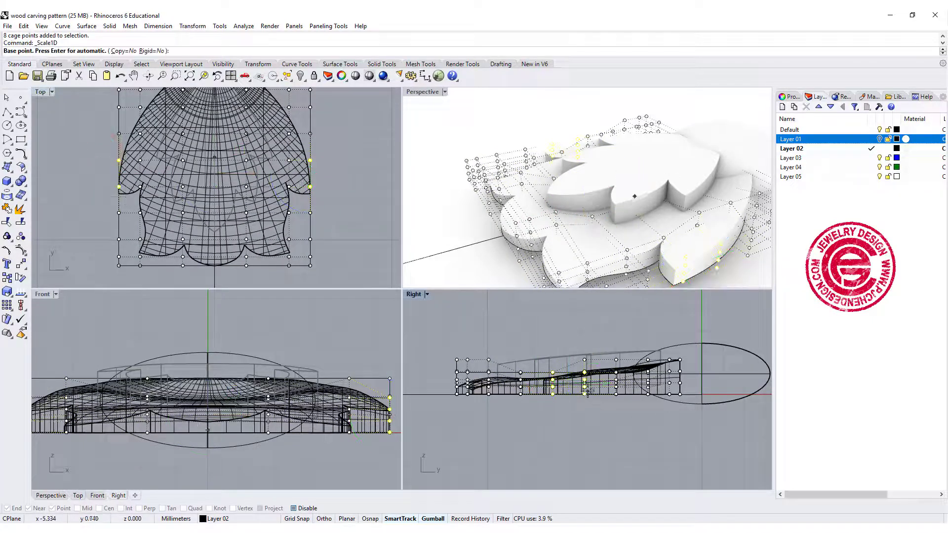
click(583, 393)
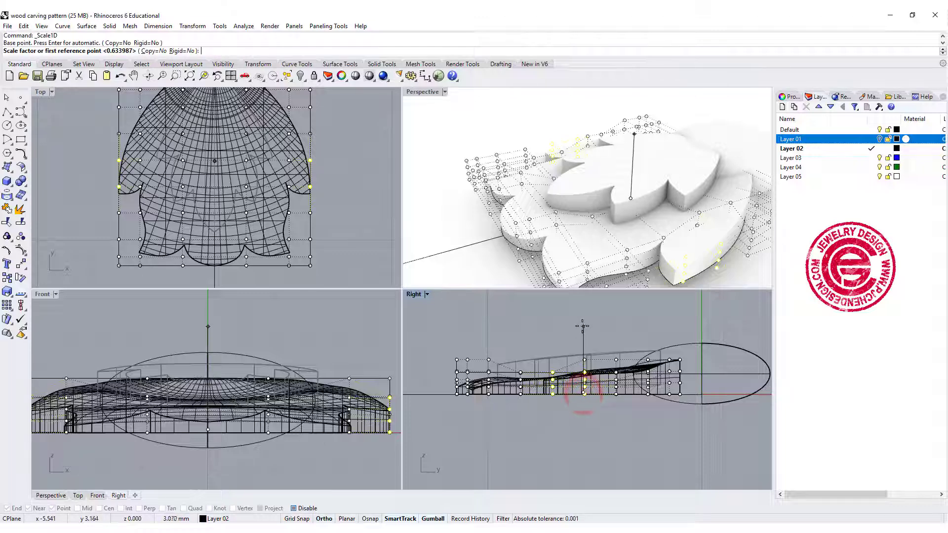
click(582, 326)
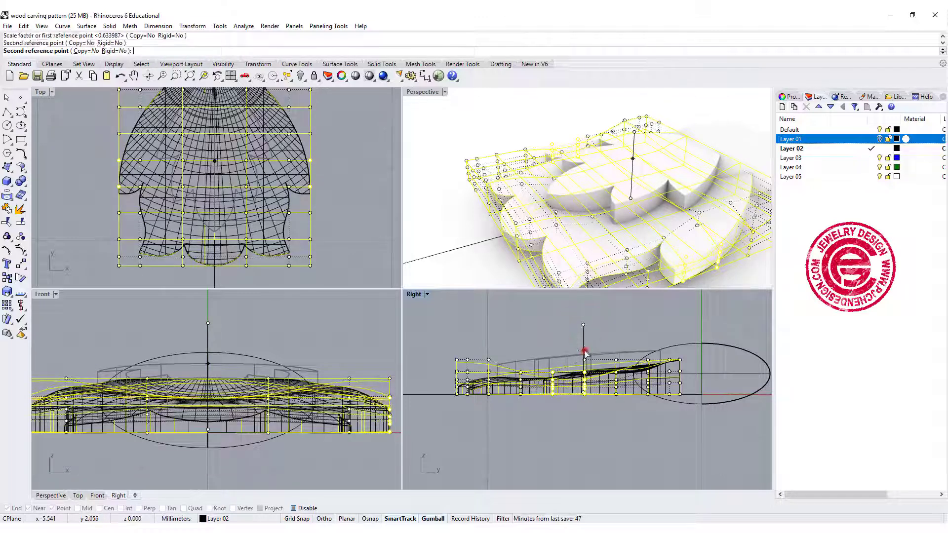
click(584, 351)
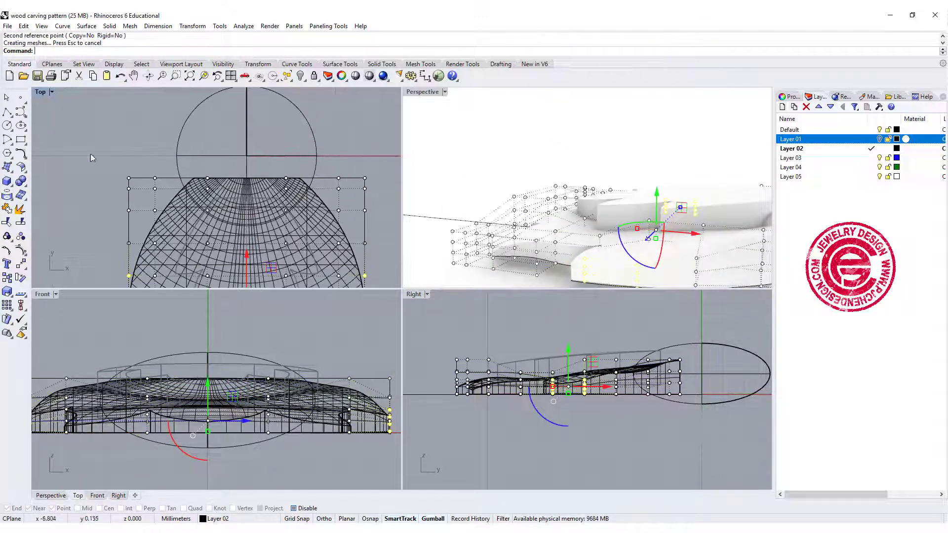
Scale the two rows of cage points at the leaf's inner end, beside the centre circle, vertically down with Scale1D and hide the cage points
drag(85, 152, 387, 200)
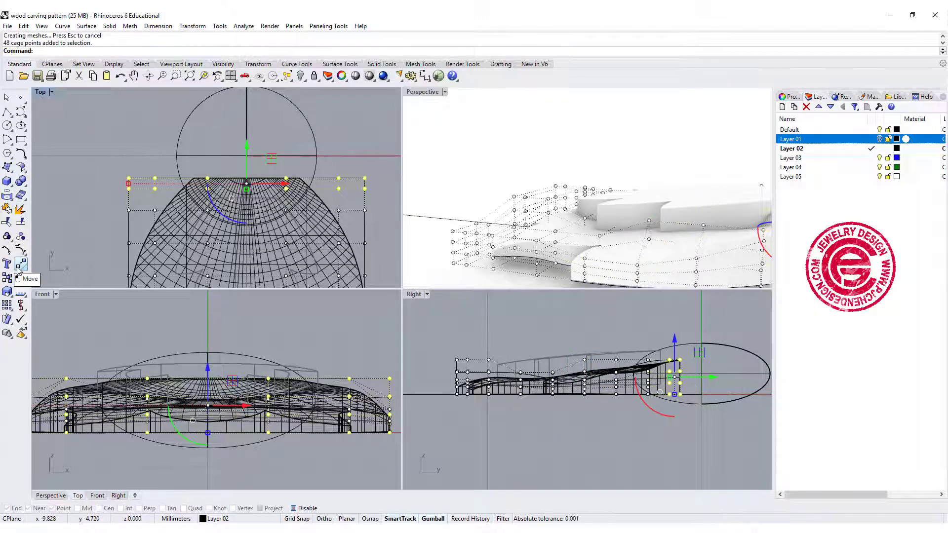
click(7, 291)
click(48, 295)
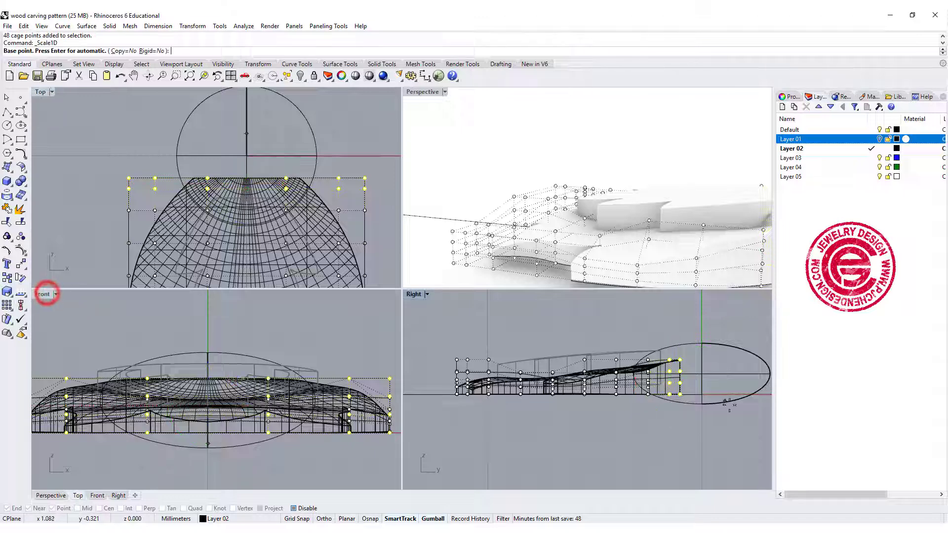
click(686, 394)
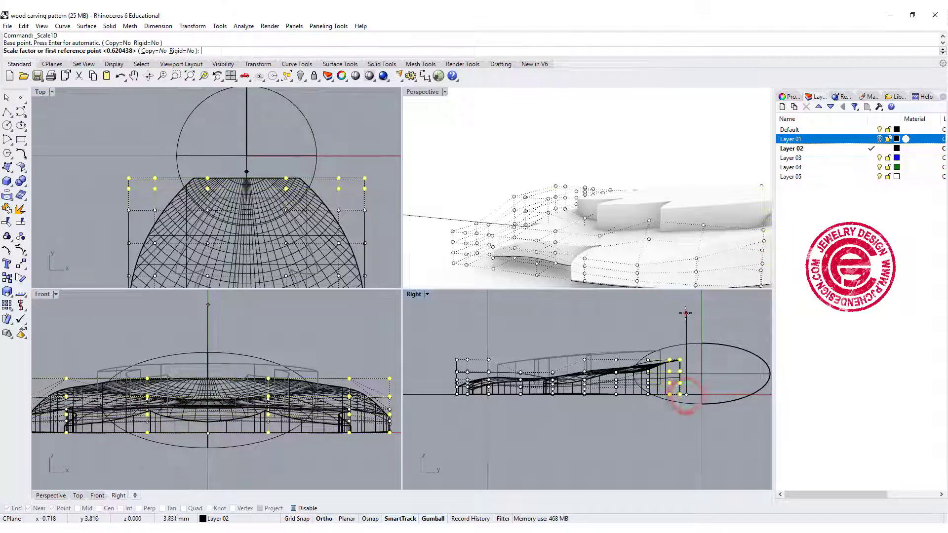
click(687, 313)
click(692, 366)
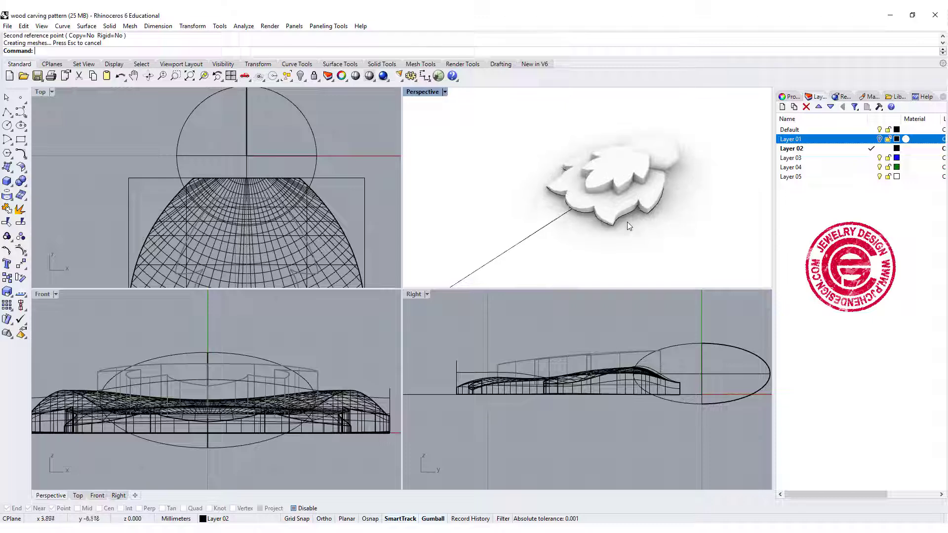
right_drag(627, 221, 629, 206)
scroll(629, 206, up, 2)
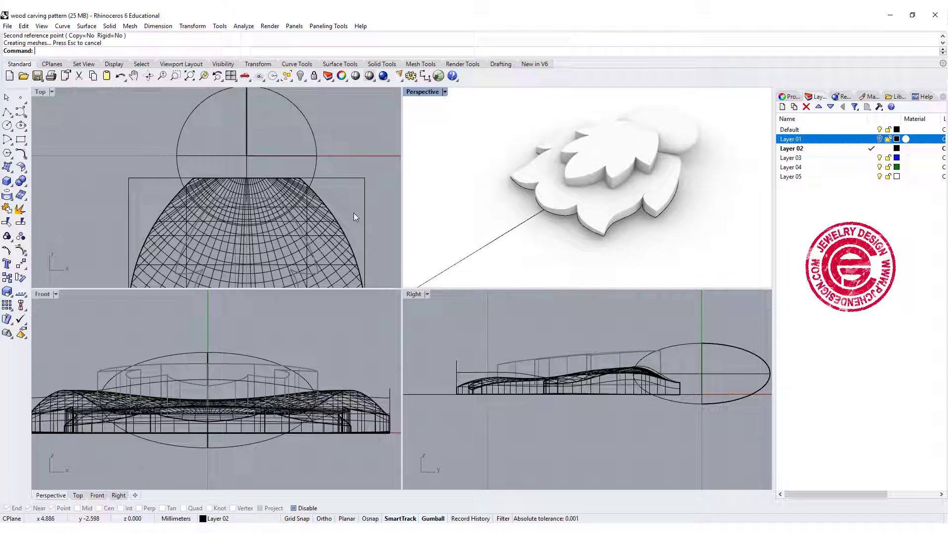
click(335, 181)
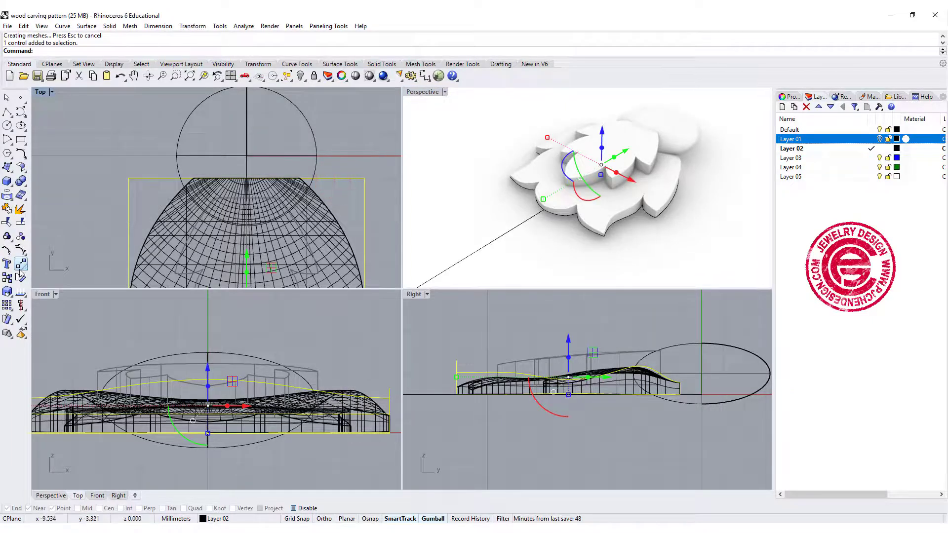
click(21, 251)
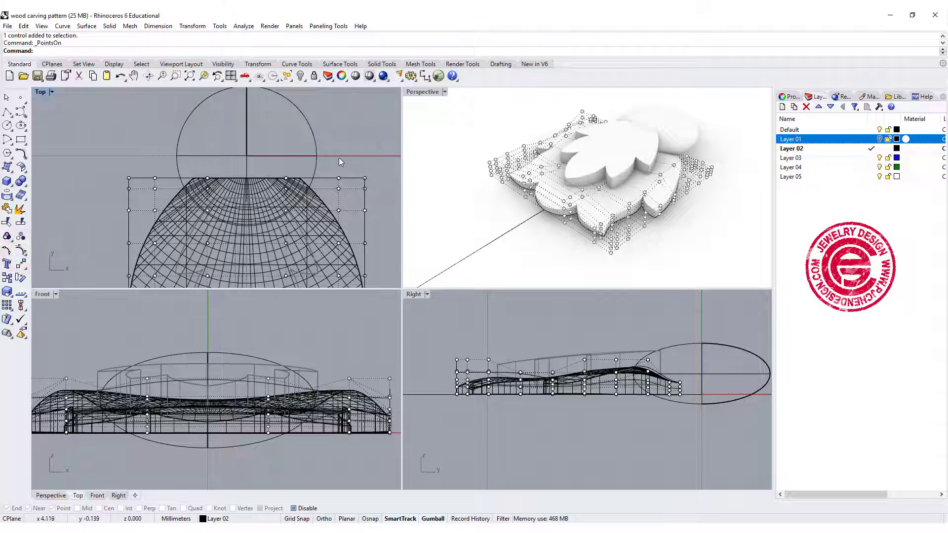
key(Escape)
scroll(343, 208, down, 3)
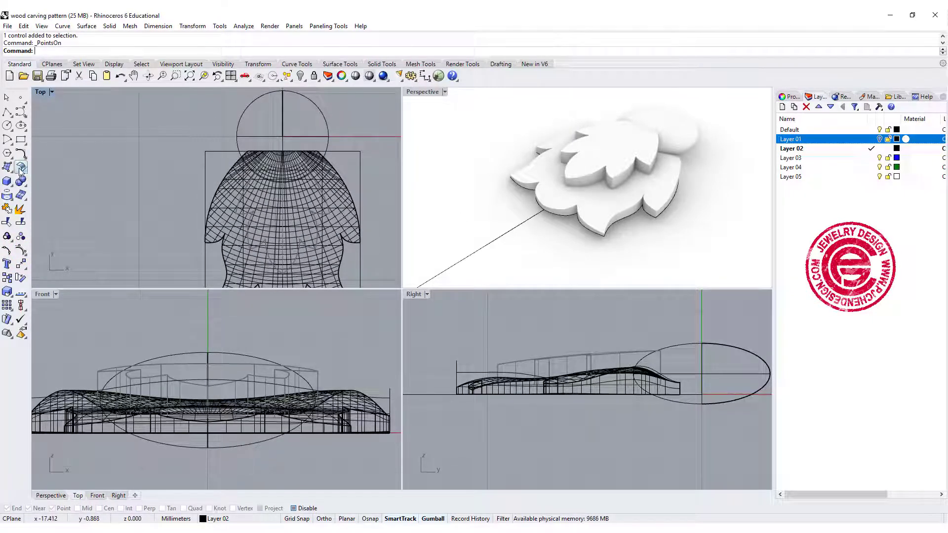
Unlock the smaller inner leaf and lock the outer leaf solid
click(314, 77)
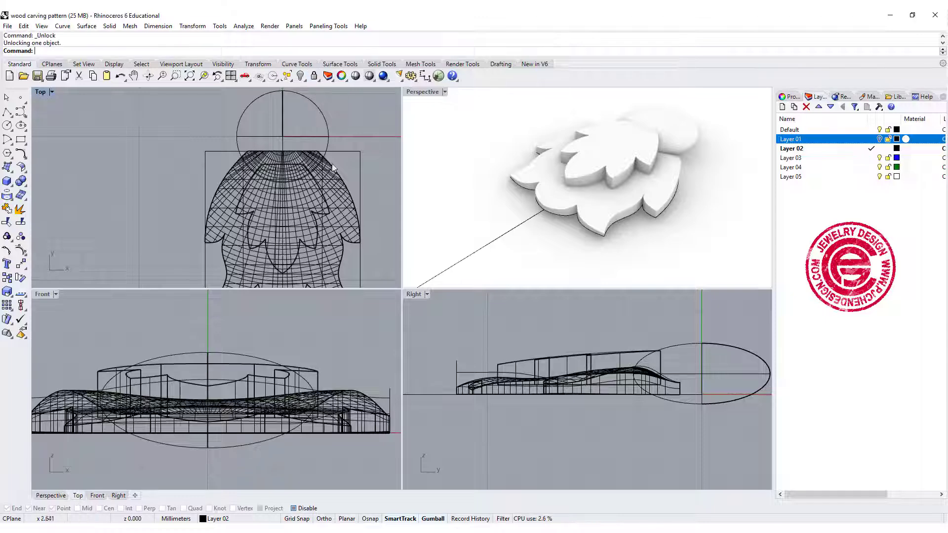
click(348, 216)
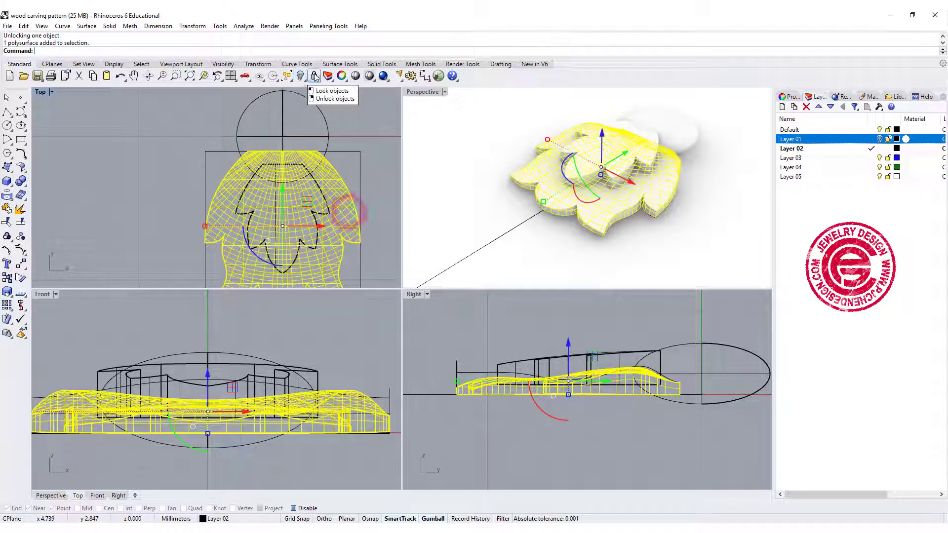
click(316, 76)
Start CageEdit on the smaller leaf with a bounding-box cage of 6 X, 10 Y and 4 Z points and the Global edit region
click(328, 203)
click(356, 235)
text(CageEdit)
key(Return)
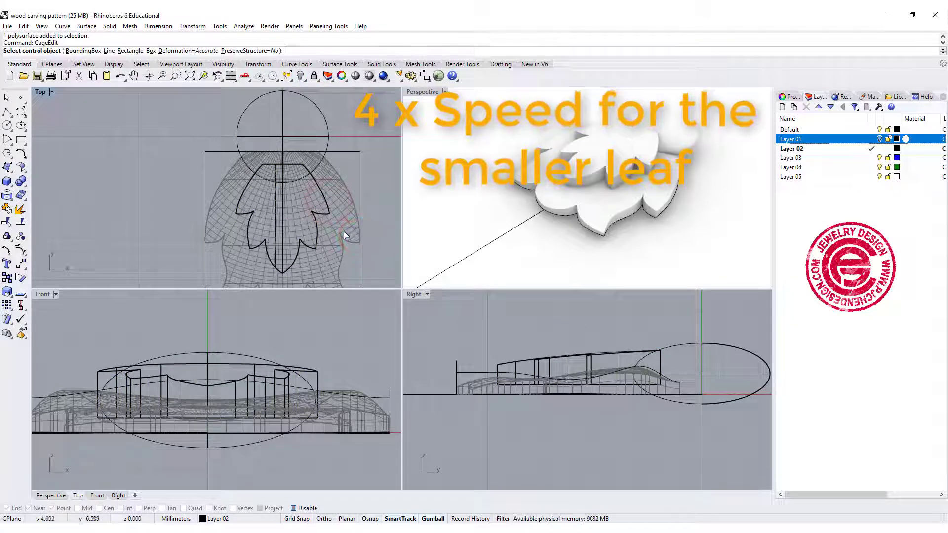
click(68, 50)
key(Return)
key(Return)
key(Return)
Select the two central columns of the smaller leaf's cage points in the upper rows and scale them horizontally closer together
scroll(230, 208, up, 2)
right_drag(230, 208, 177, 184)
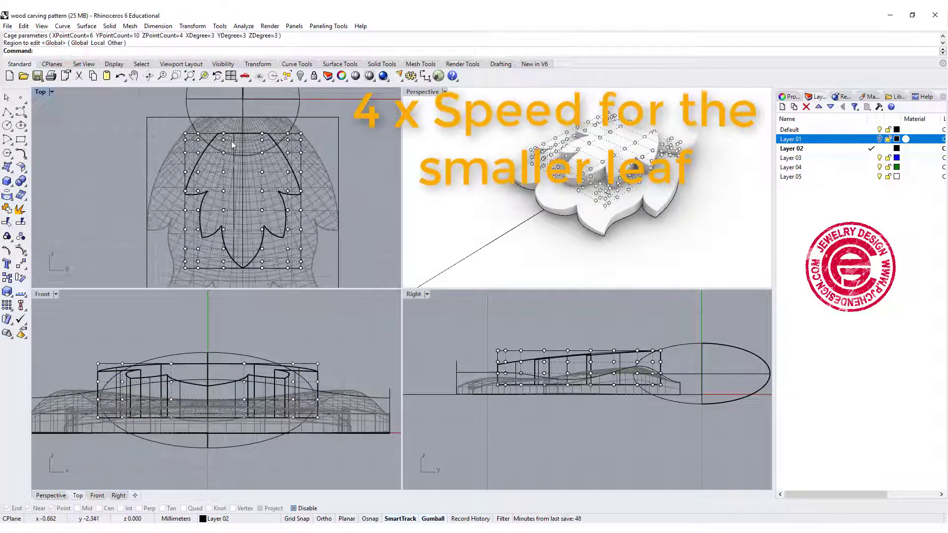
scroll(231, 141, up, 2)
drag(212, 112, 282, 231)
drag(220, 175, 226, 175)
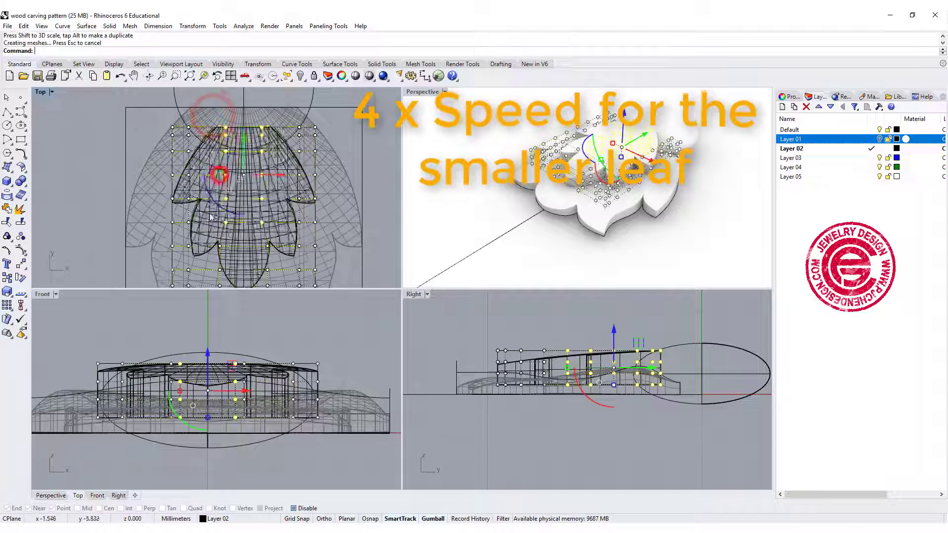
Select the two central columns of cage points across three rows near the smaller leaf's tip and scale them horizontally inward
scroll(223, 210, up, 4)
right_drag(223, 210, 222, 144)
click(215, 143)
drag(208, 139, 302, 246)
drag(219, 199, 233, 202)
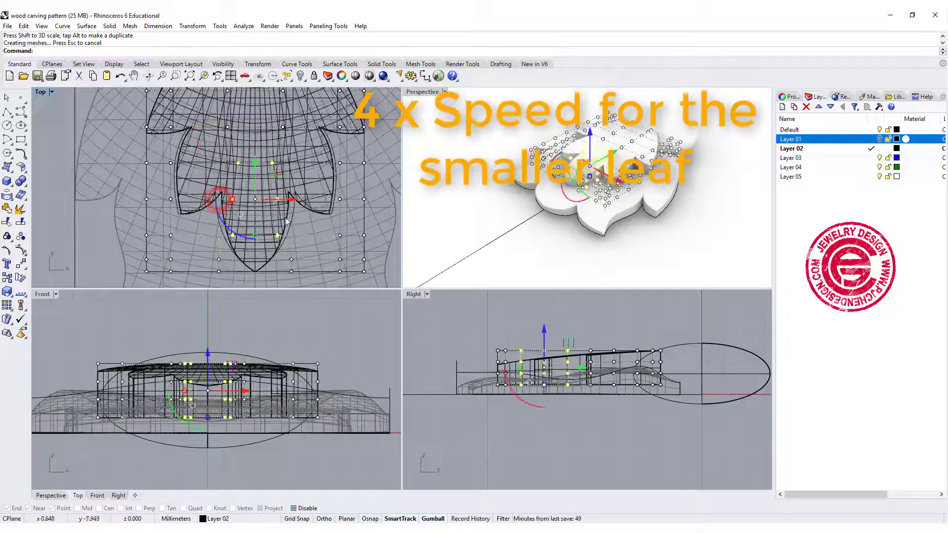
Select the central cage columns across the smaller leaf's middle rows and narrow them with further horizontal scaling
scroll(588, 188, up, 5)
right_drag(587, 188, 565, 190)
scroll(242, 193, up, 4)
click(216, 136)
drag(216, 137, 305, 212)
drag(229, 174, 247, 175)
scroll(339, 166, down, 8)
right_drag(336, 167, 296, 164)
scroll(296, 164, up, 3)
Select the two outer cage columns on each side across three middle rows and scale them vertically from the leaf's underside to lower them
double_click(37, 92)
right_drag(551, 296, 486, 316)
drag(516, 249, 553, 303)
shift+drag(530, 171, 587, 213)
shift+drag(262, 181, 331, 212)
shift+drag(253, 227, 333, 262)
shift+drag(529, 224, 580, 260)
key(ctrl+z)
scroll(547, 238, up, 10)
shift+drag(516, 212, 637, 281)
ctrl+click(500, 227)
scroll(499, 230, down, 6)
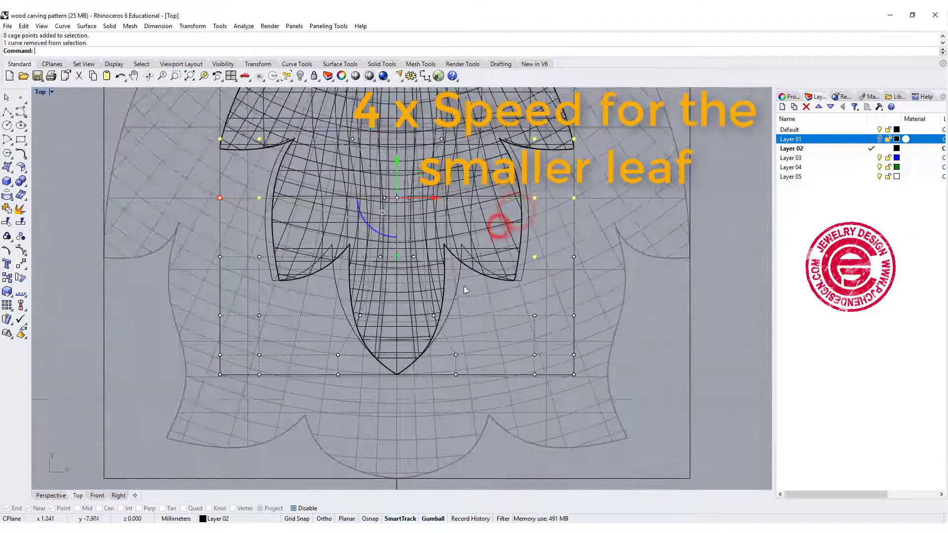
shift+click(243, 239)
double_click(39, 92)
click(9, 293)
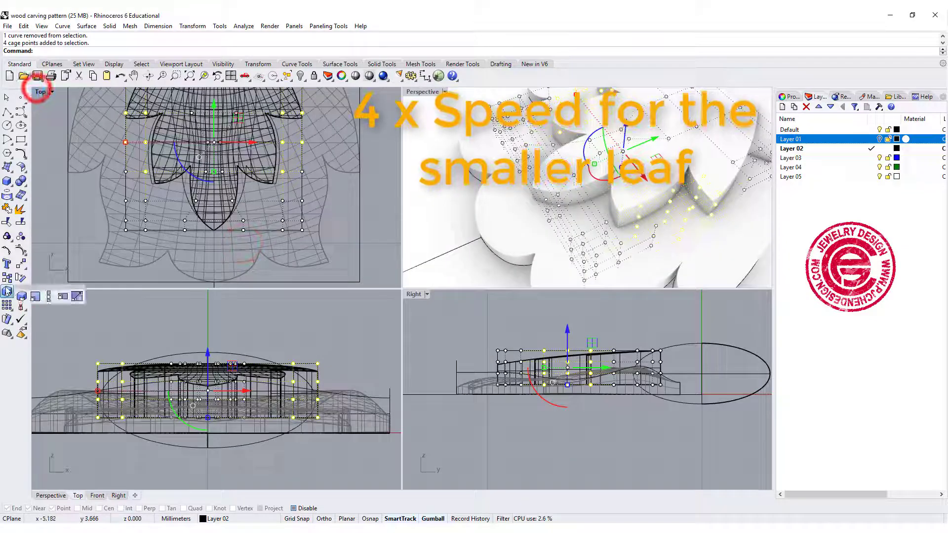
click(45, 295)
scroll(627, 385, up, 6)
click(547, 384)
click(547, 305)
click(553, 353)
Select the two rows of cage points at the leaf's base beside the dome and scale them vertically to a lower height
drag(660, 301, 716, 396)
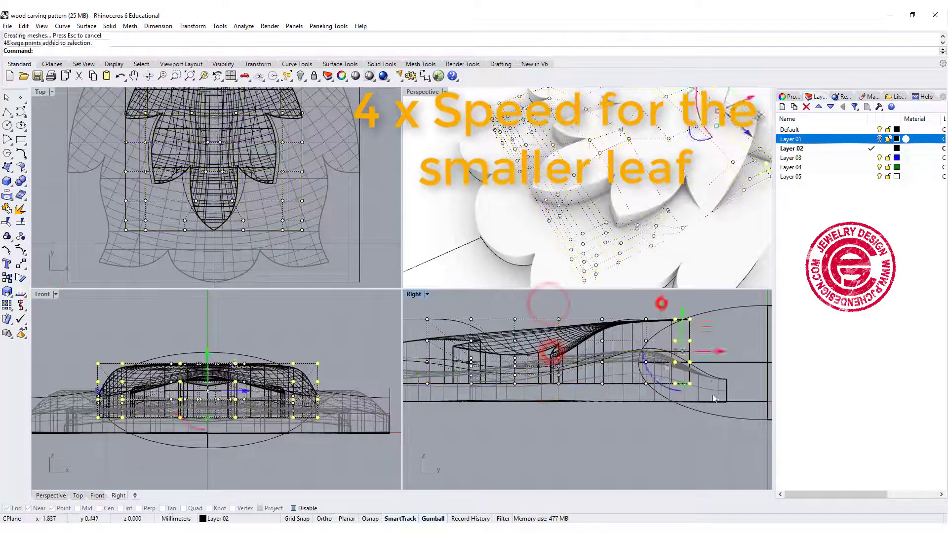
right_click(713, 393)
click(692, 378)
click(696, 303)
click(704, 356)
right_drag(681, 217, 573, 210)
Select the two end cage rows at the leaf tip plus the third row's outer columns and scale them down vertically
right_drag(269, 199, 277, 211)
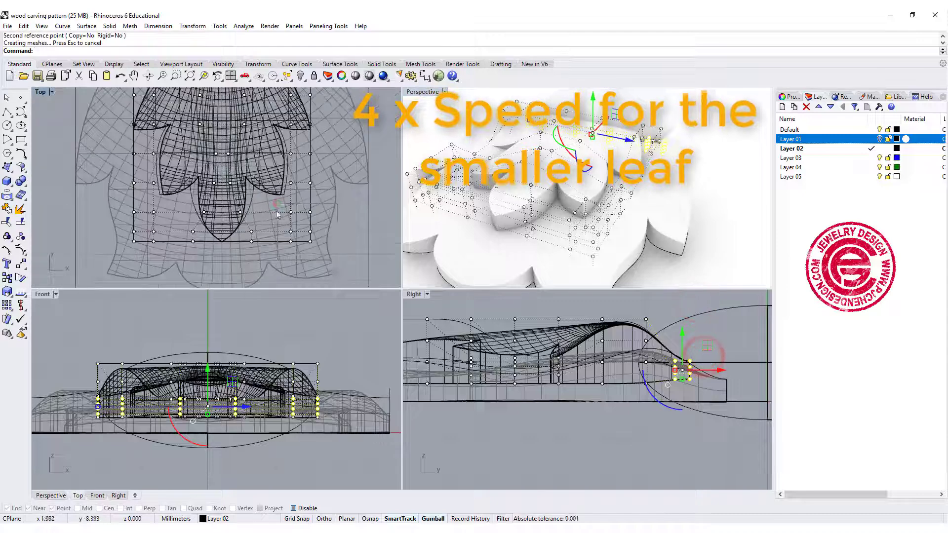
drag(277, 203, 324, 252)
drag(101, 216, 326, 252)
shift+drag(284, 207, 324, 221)
shift+drag(108, 207, 165, 221)
right_drag(539, 388, 732, 388)
right_click(733, 387)
click(577, 384)
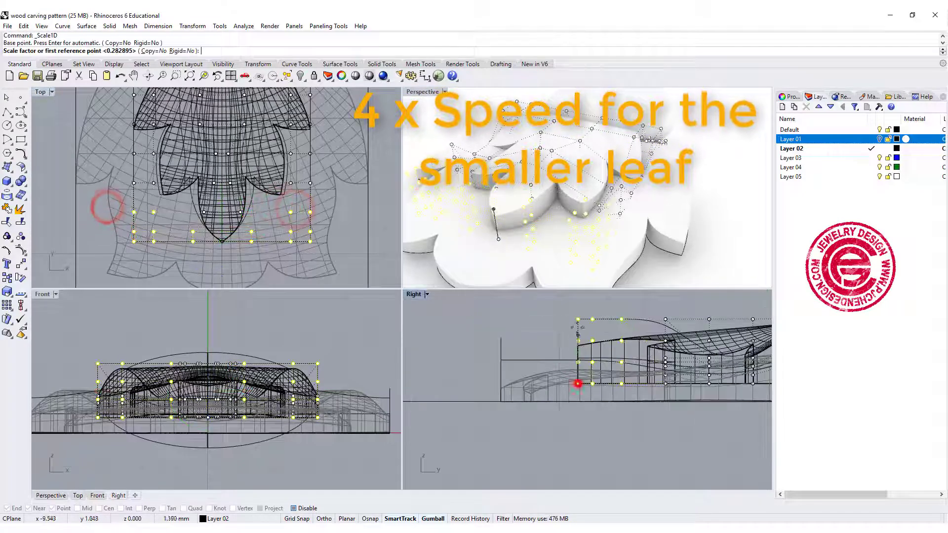
click(576, 303)
click(575, 350)
Select the two central cage columns from the leaf's base down to the middle rows and scale them vertically to sink the centre
scroll(651, 274, down, 3)
right_drag(667, 227, 659, 195)
scroll(222, 165, up, 7)
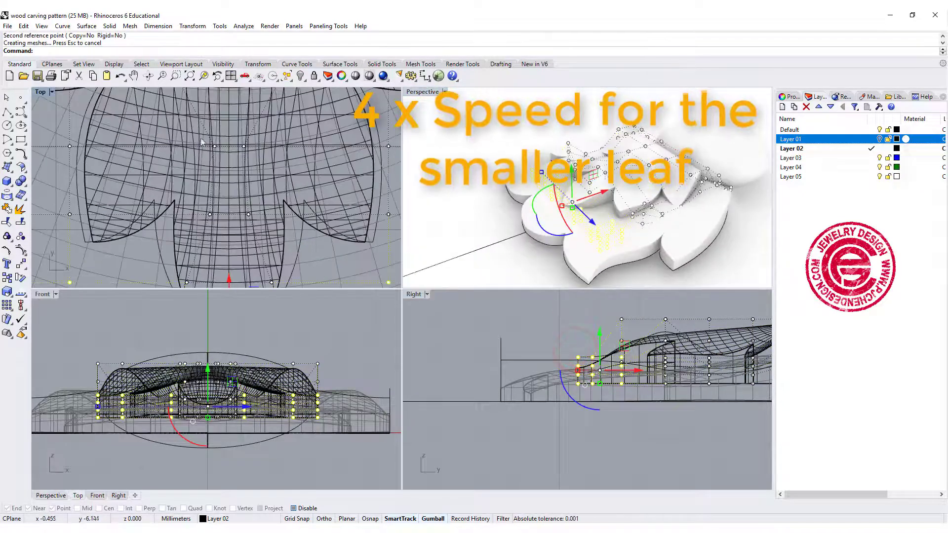
click(203, 140)
drag(203, 134, 245, 222)
scroll(242, 217, down, 7)
right_drag(242, 198, 255, 257)
shift+drag(211, 115, 282, 226)
right_drag(693, 355, 503, 367)
ctrl+drag(669, 324, 719, 430)
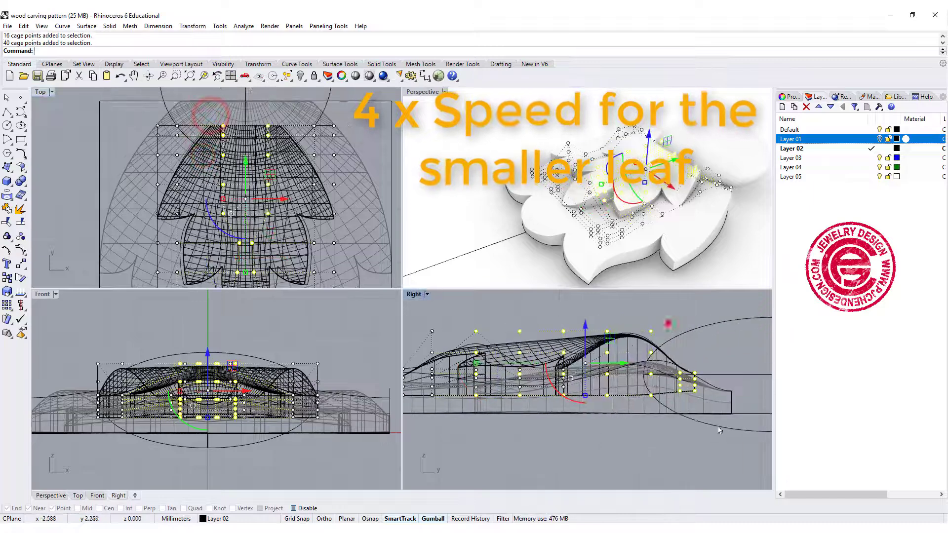
right_click(720, 429)
click(581, 394)
click(580, 308)
click(585, 339)
Select one second-column cage stack on each side, near the leaf's base, and scale both vertically to a lower height
click(517, 159)
right_drag(593, 173, 647, 222)
scroll(646, 222, up, 5)
scroll(269, 126, up, 6)
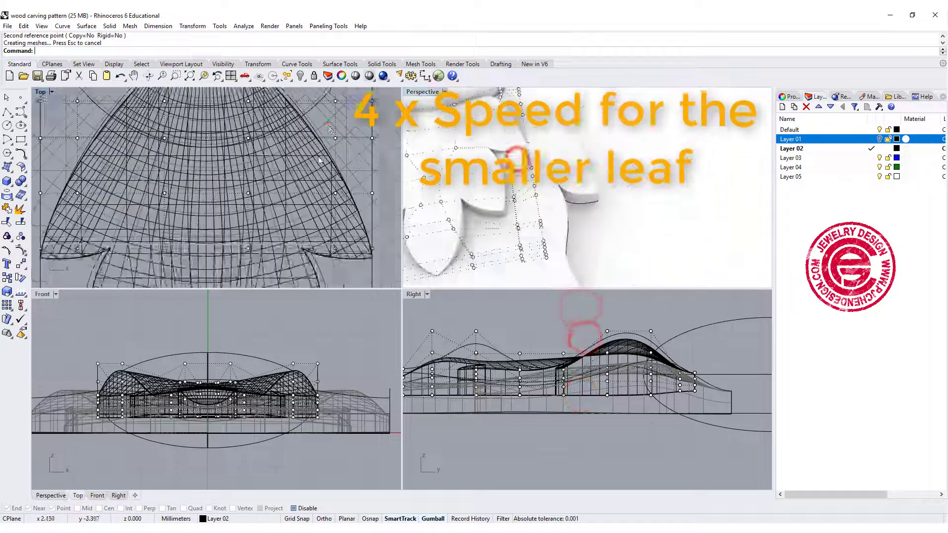
drag(346, 167, 366, 195)
shift+drag(73, 170, 106, 195)
drag(652, 326, 655, 333)
key(ctrl+z)
right_click(655, 333)
click(651, 394)
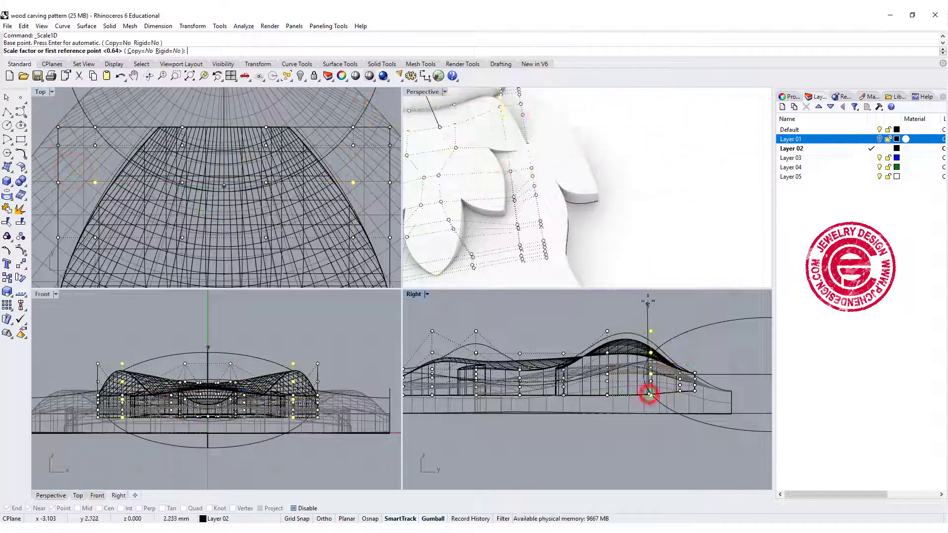
click(649, 301)
click(653, 334)
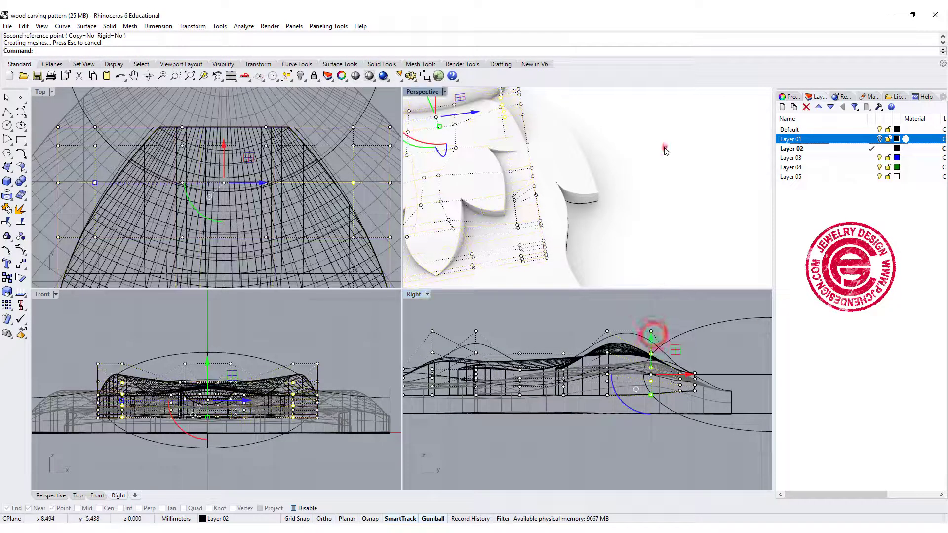
Check the smaller leaf's shape in Perspective and turn off its cage points
right_drag(662, 148, 684, 215)
right_drag(684, 215, 582, 217)
right_drag(521, 179, 622, 220)
key(Escape)
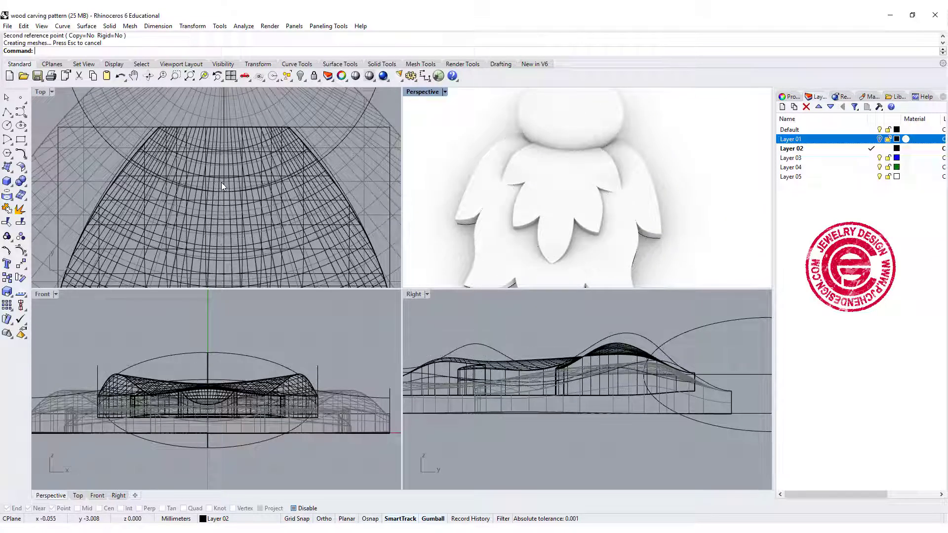
Draw a vertical polyline about 5 mm long along the smaller leaf's centreline, from inside the dome into the leaf
scroll(206, 166, down, 2)
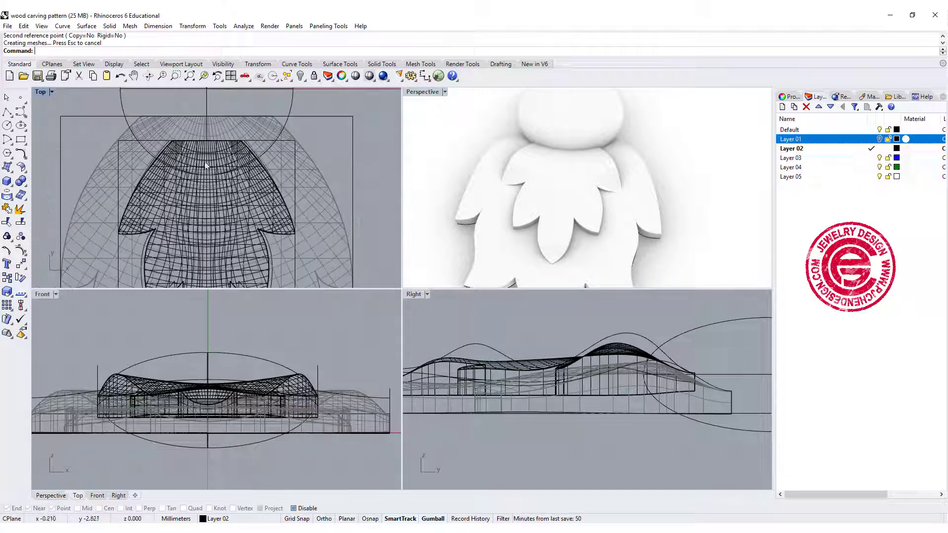
click(6, 115)
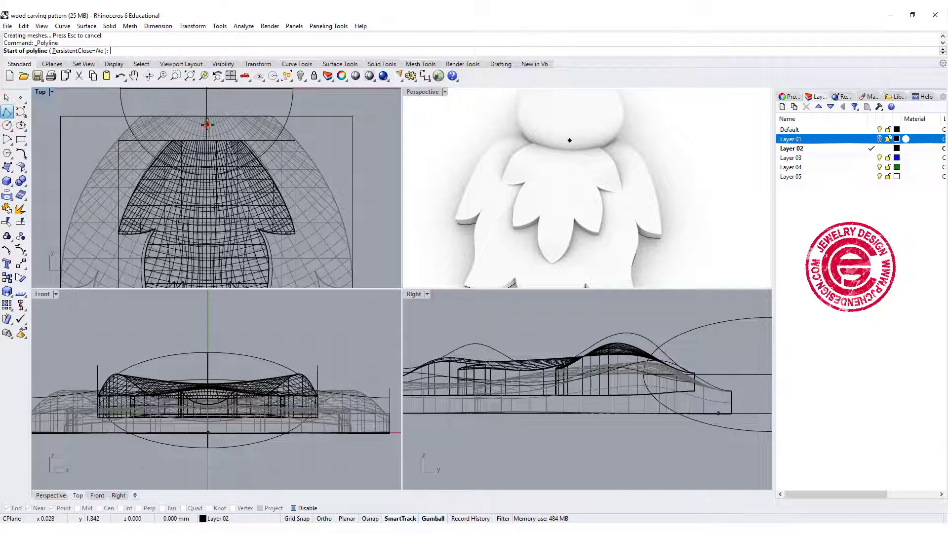
click(207, 125)
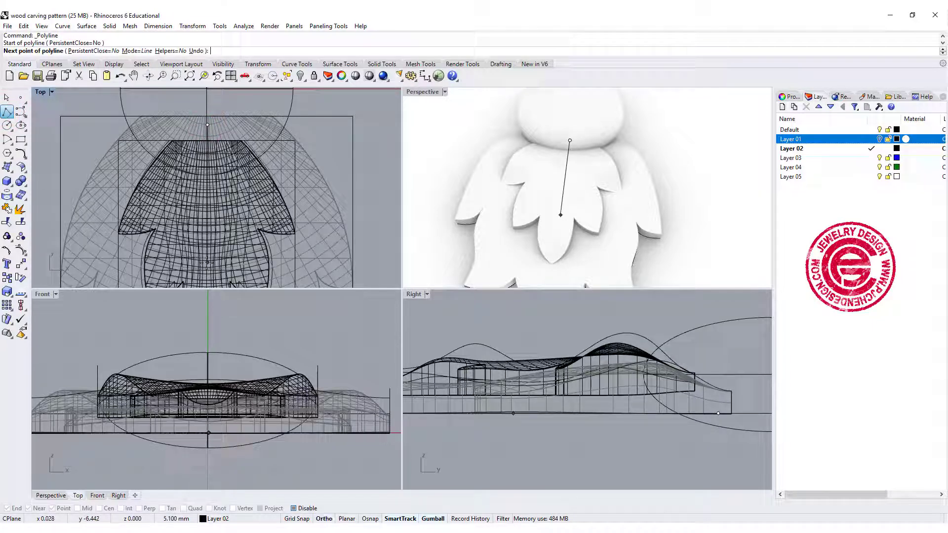
click(207, 271)
right_click(208, 270)
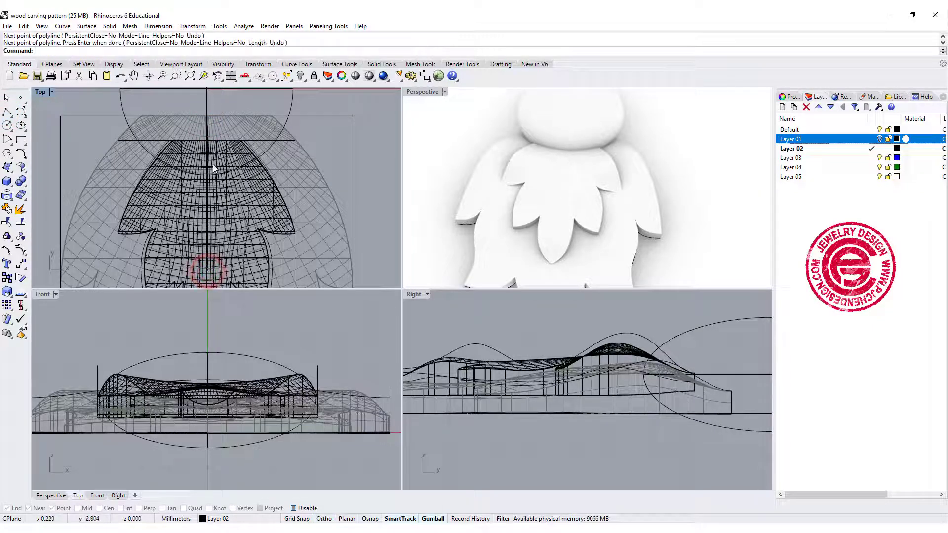
Project the centreline onto the smaller leaf solid along the construction plane's Z direction
click(207, 137)
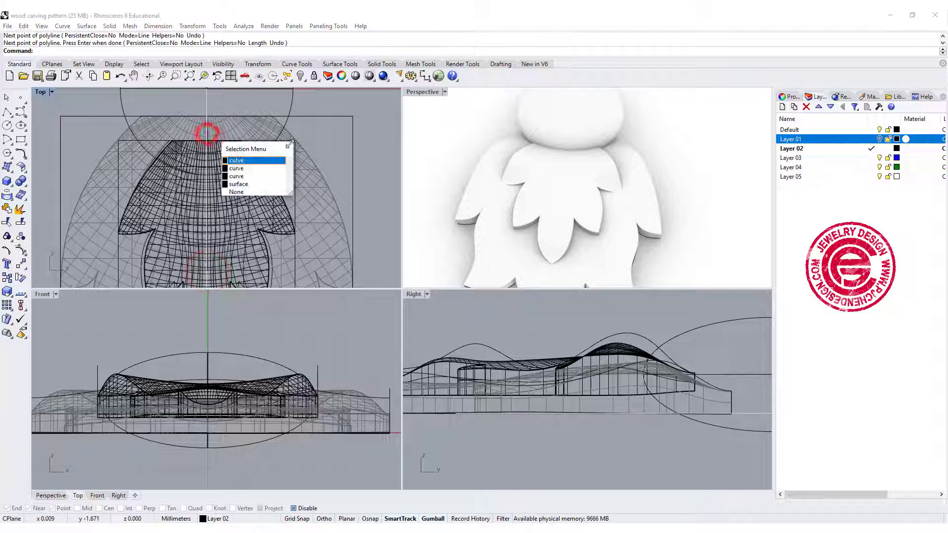
click(239, 177)
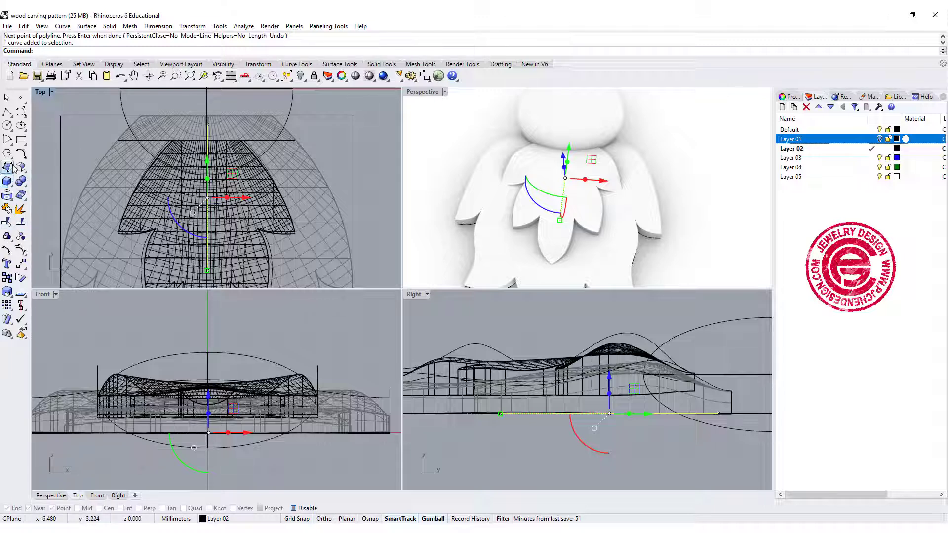
click(7, 195)
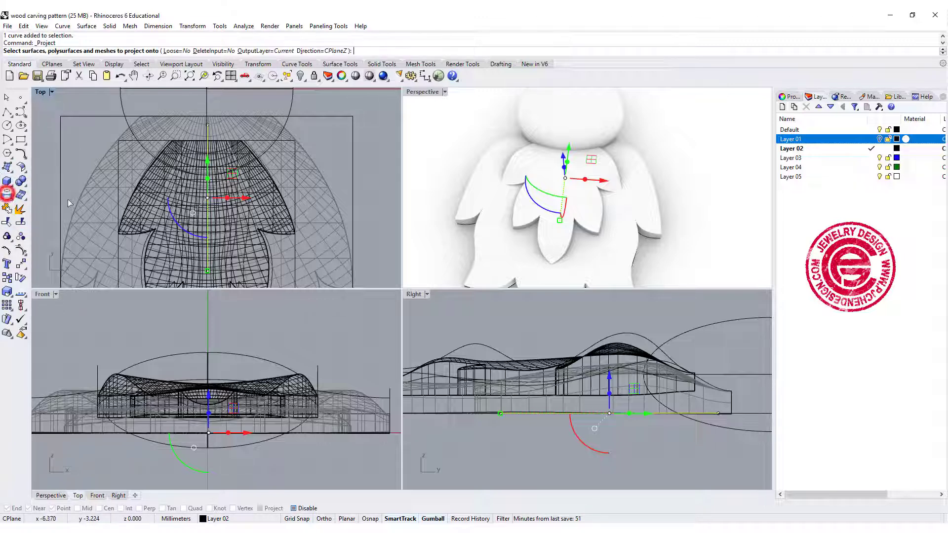
click(215, 148)
key(Return)
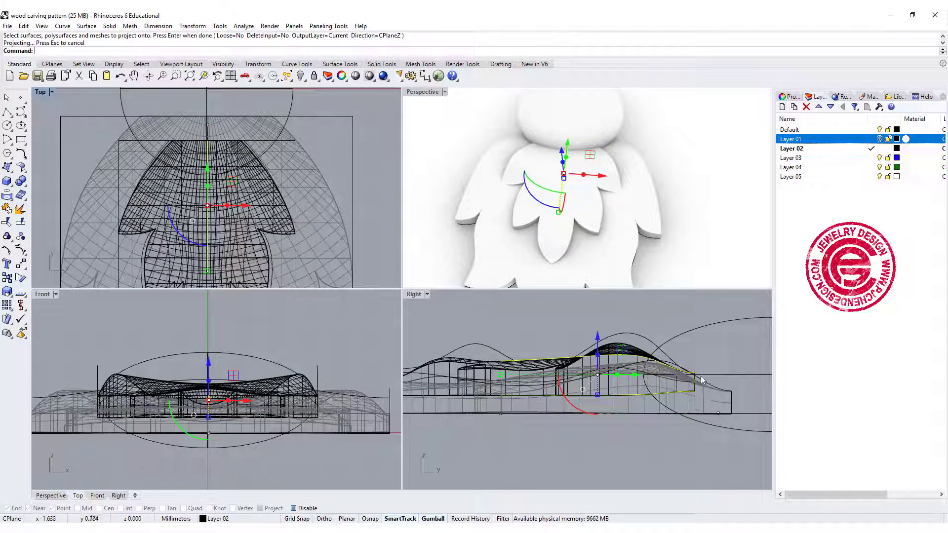
Explode the projected curve and delete its vertical end segment and its bottom segment
scroll(702, 381, up, 5)
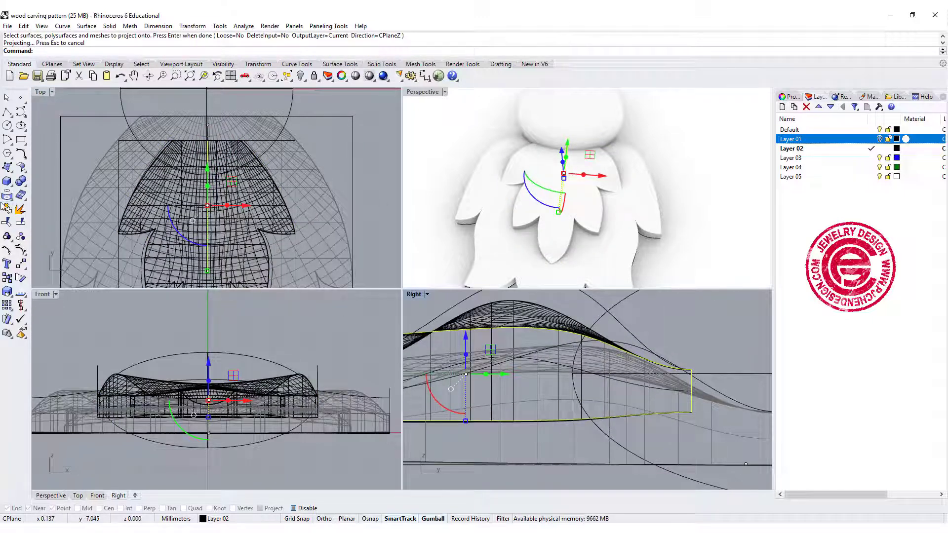
click(19, 209)
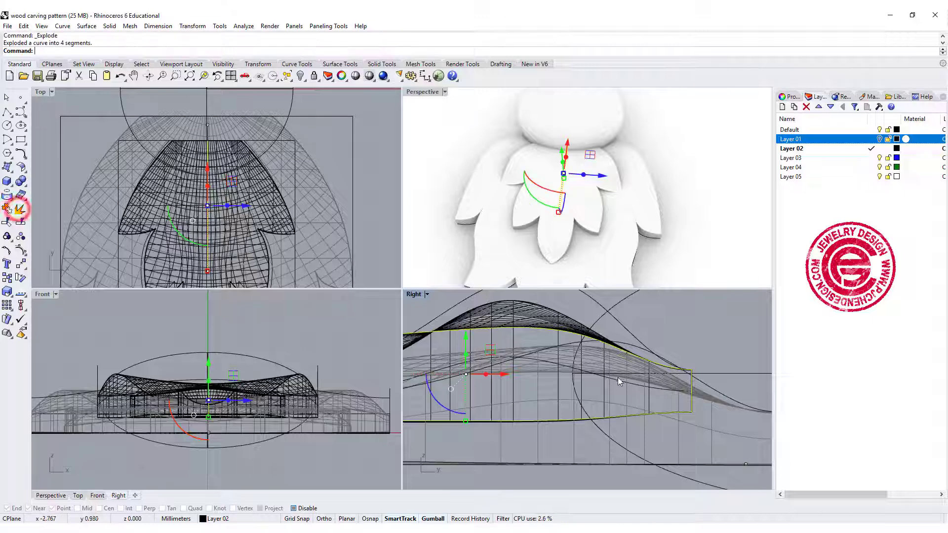
click(692, 404)
key(Delete)
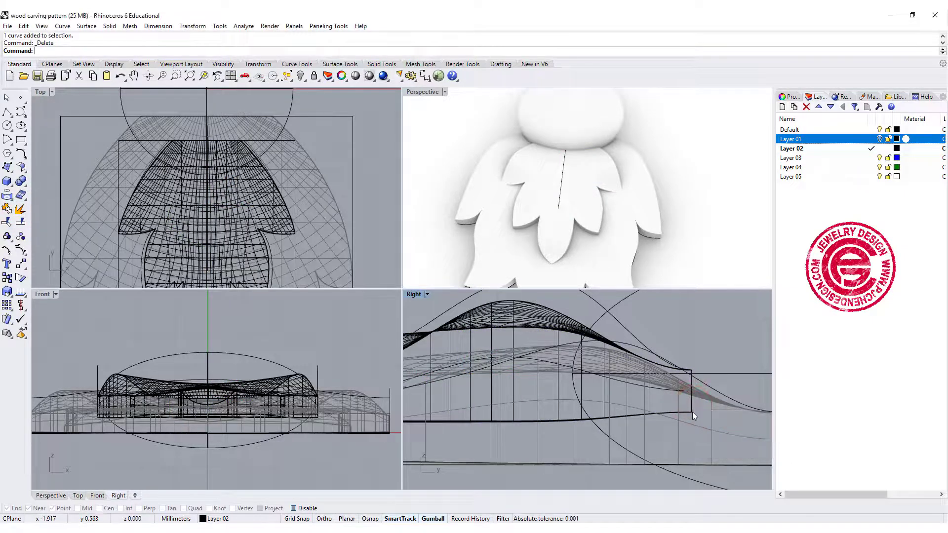
click(692, 408)
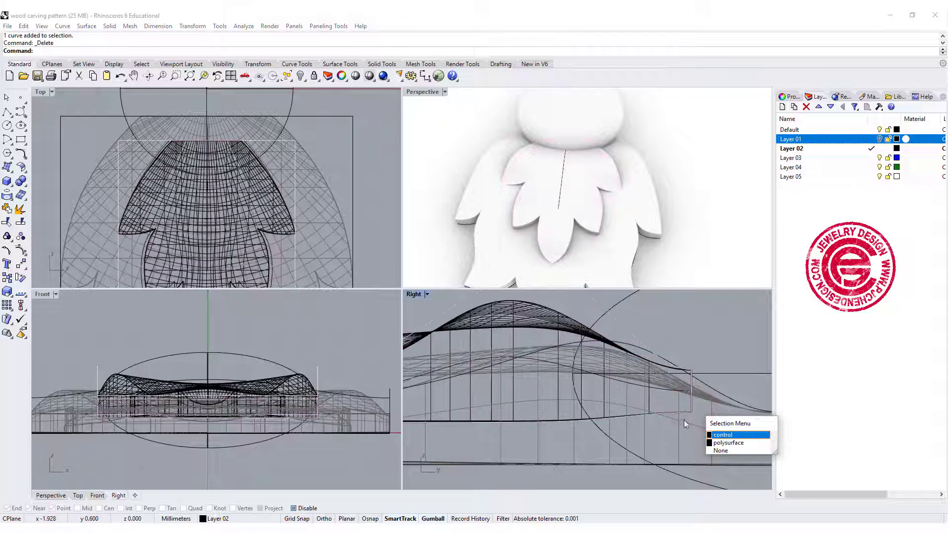
click(686, 409)
click(683, 413)
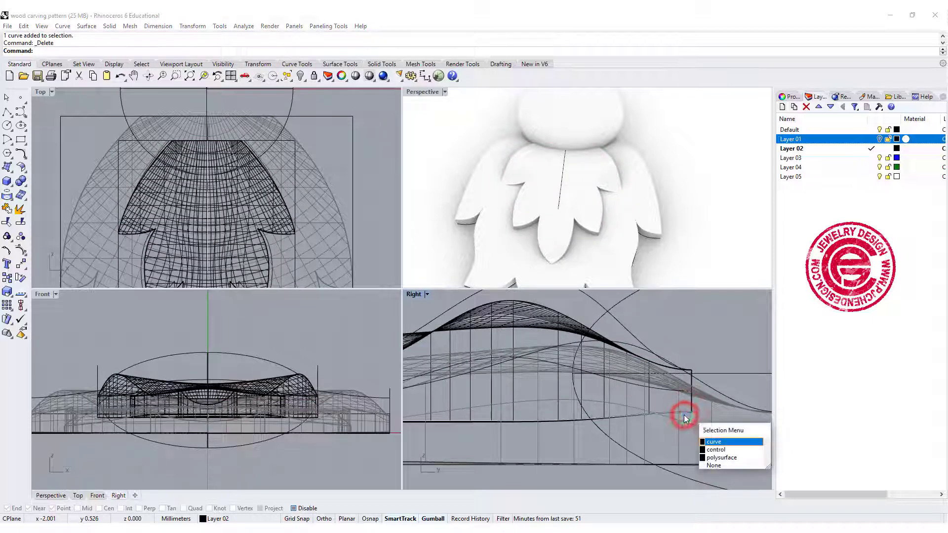
click(733, 444)
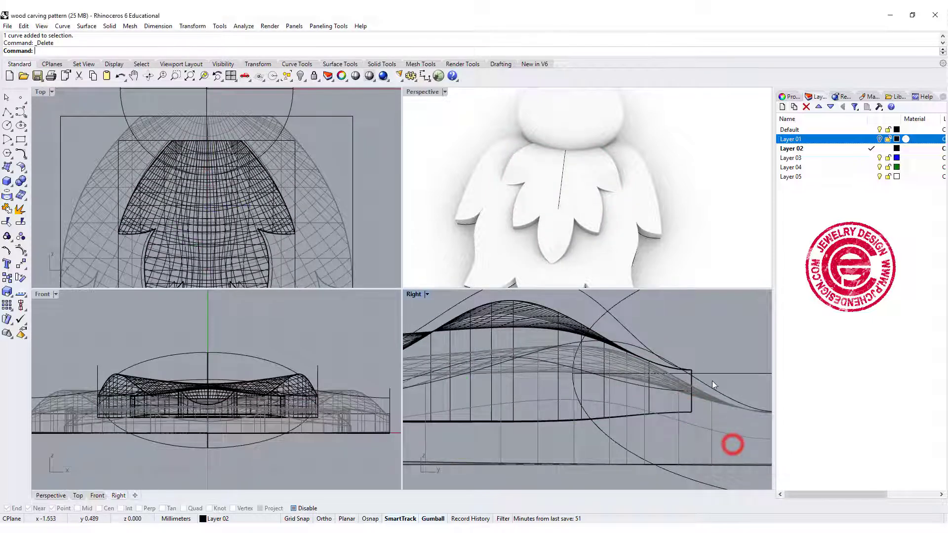
Switch the Perspective viewport to the Shaded display mode
click(445, 93)
click(437, 123)
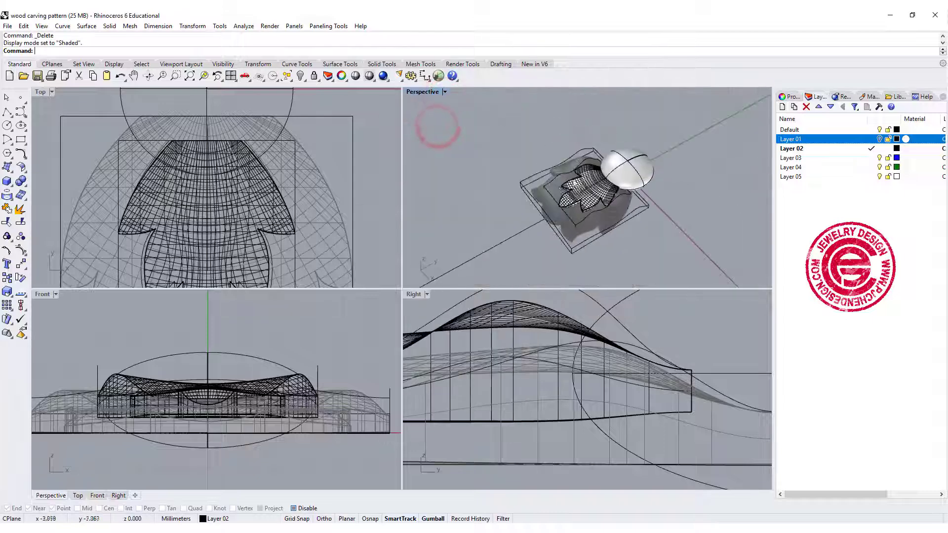
scroll(588, 190, up, 10)
Pipe the projected curve on the leaf's top with round caps, using a start radius of about 0.53 mm and a smaller end radius
click(634, 191)
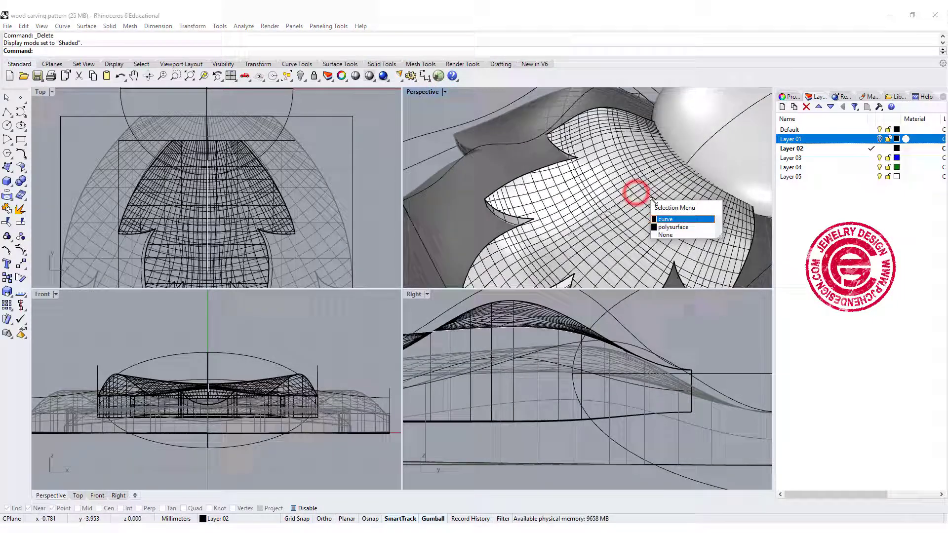
click(663, 221)
click(9, 195)
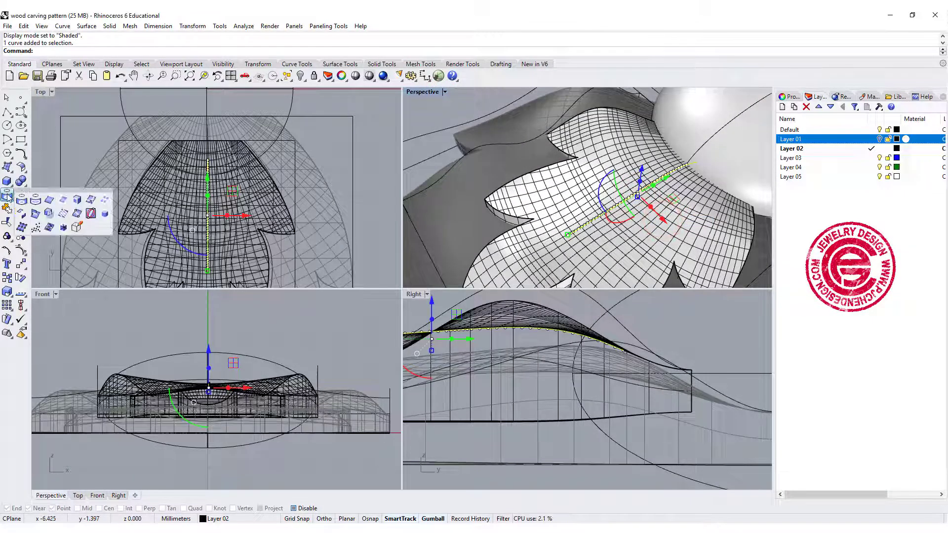
click(10, 182)
click(45, 216)
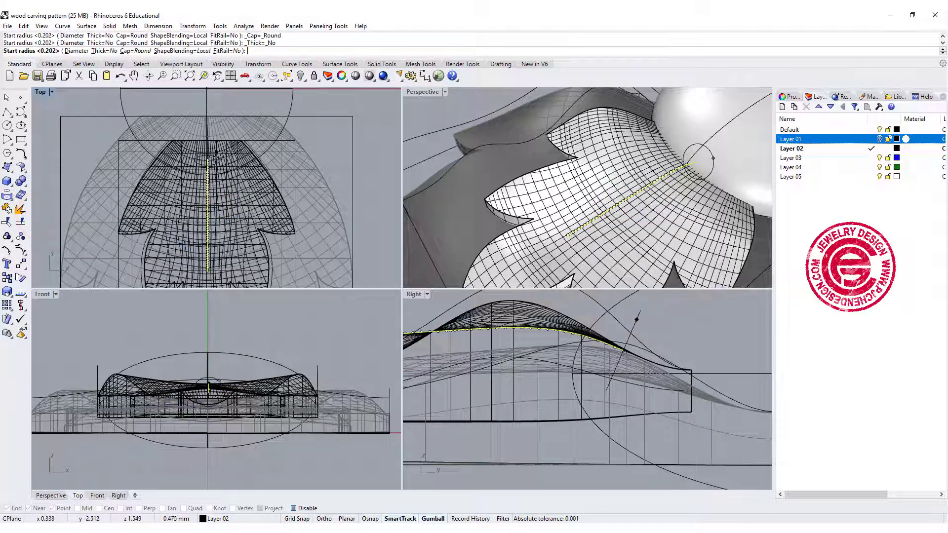
click(220, 153)
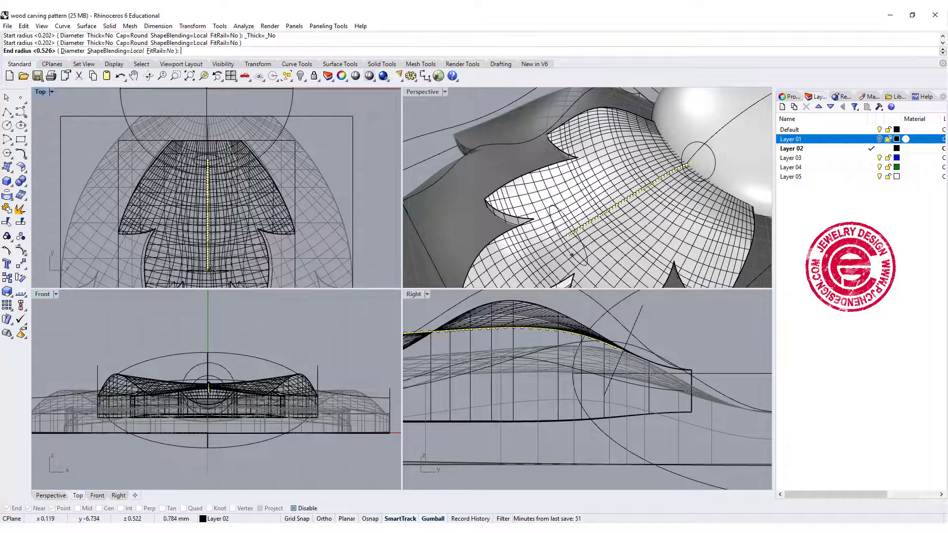
scroll(203, 273, up, 5)
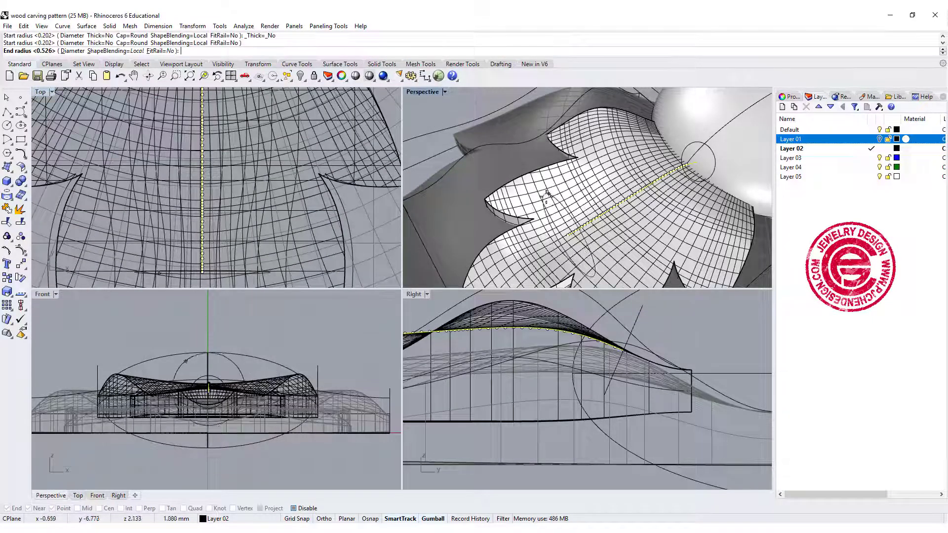
click(564, 228)
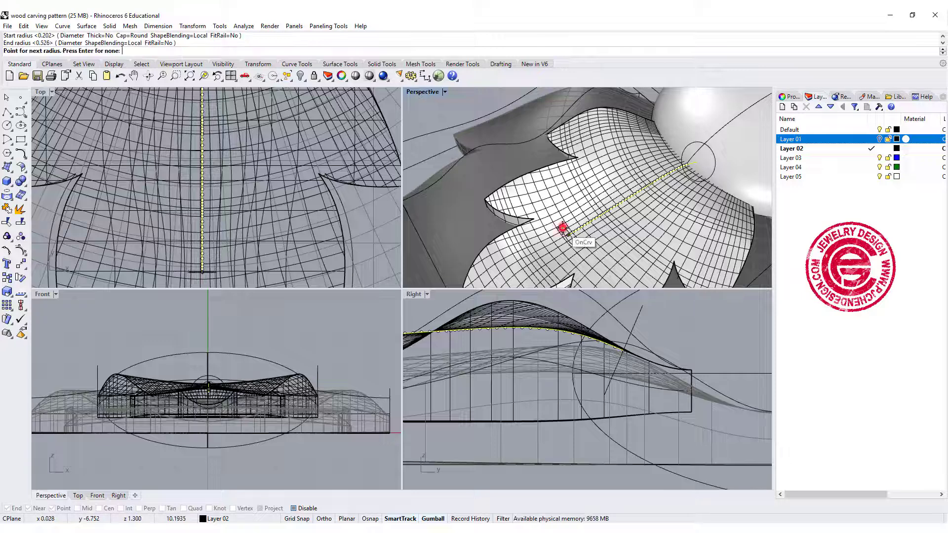
key(Return)
scroll(693, 184, down, 8)
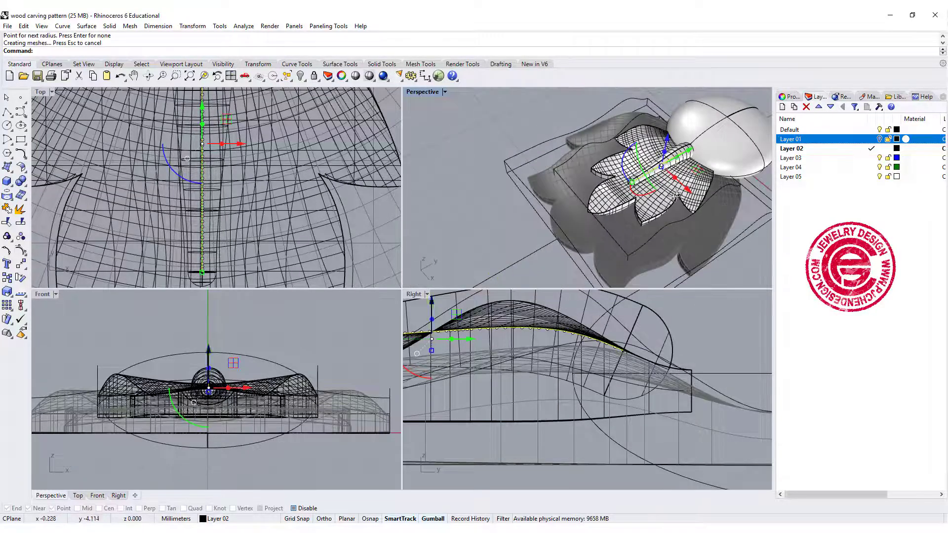
click(734, 210)
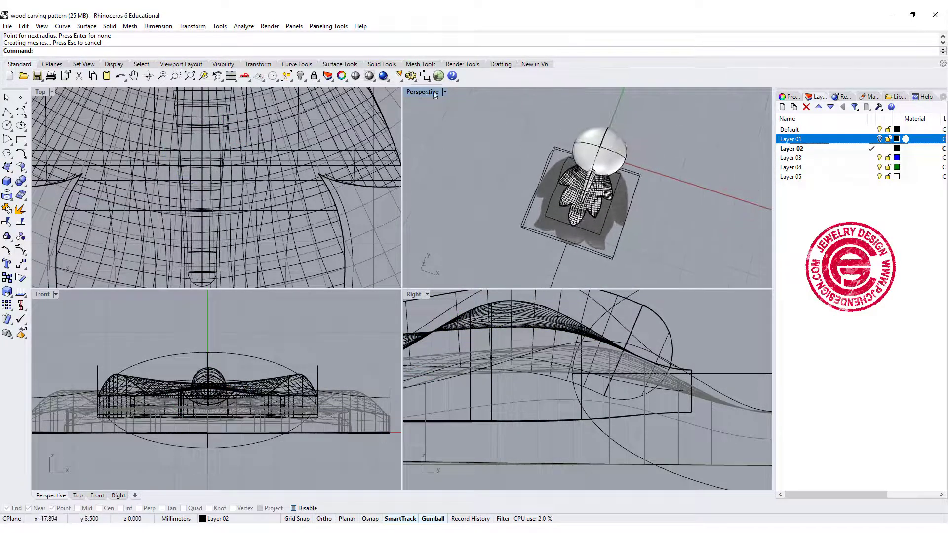
double_click(423, 91)
scroll(418, 261, up, 4)
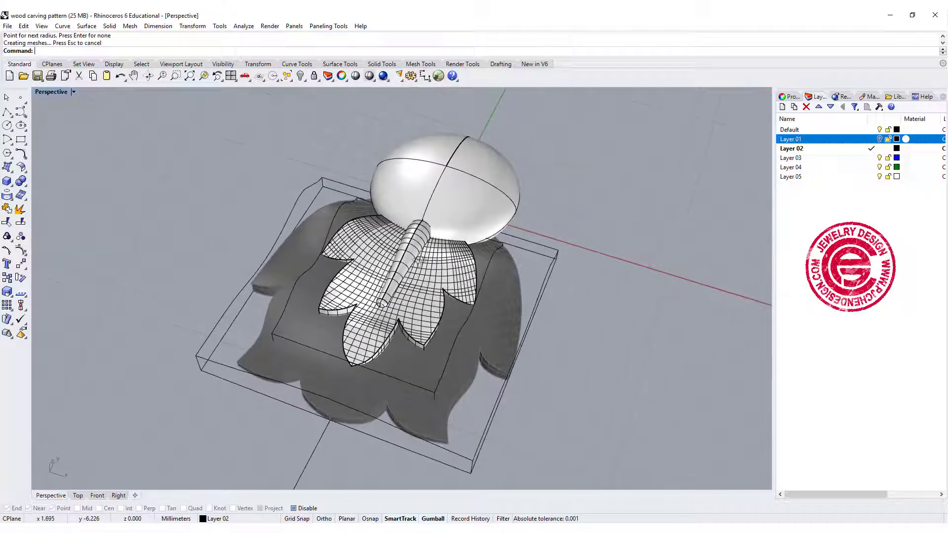
Unlock the larger leaf solid and delete the control cages surrounding the two leaf solids
right_click(300, 76)
right_click(315, 76)
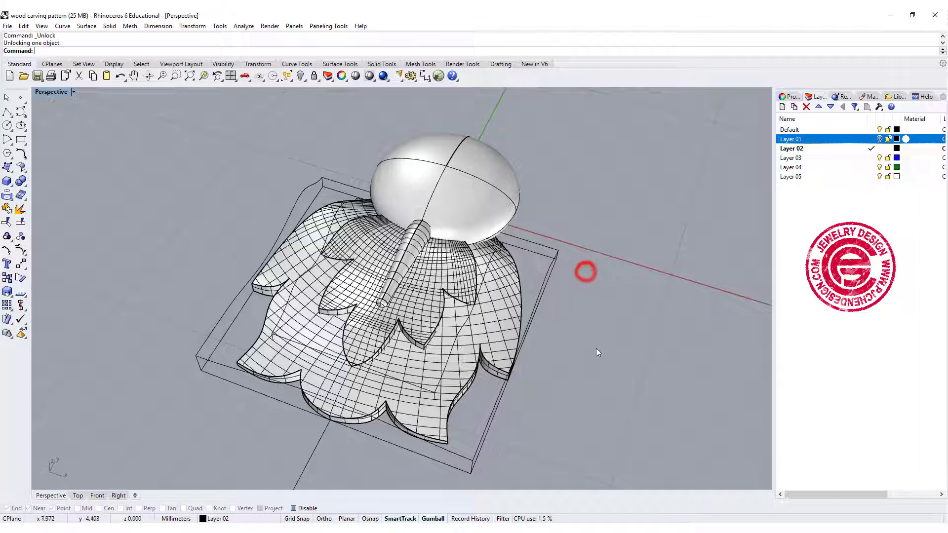
drag(607, 372, 376, 286)
right_drag(554, 364, 656, 390)
click(656, 390)
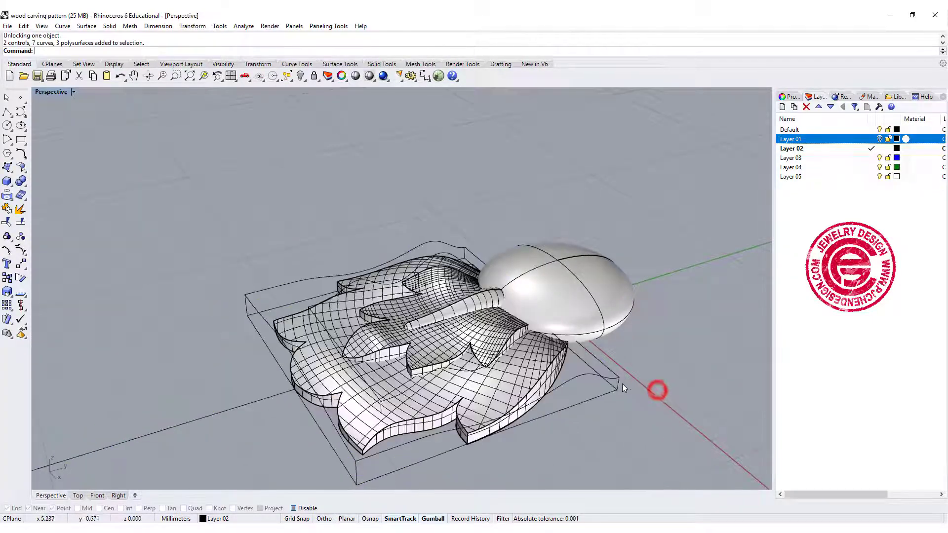
click(619, 381)
key(Delete)
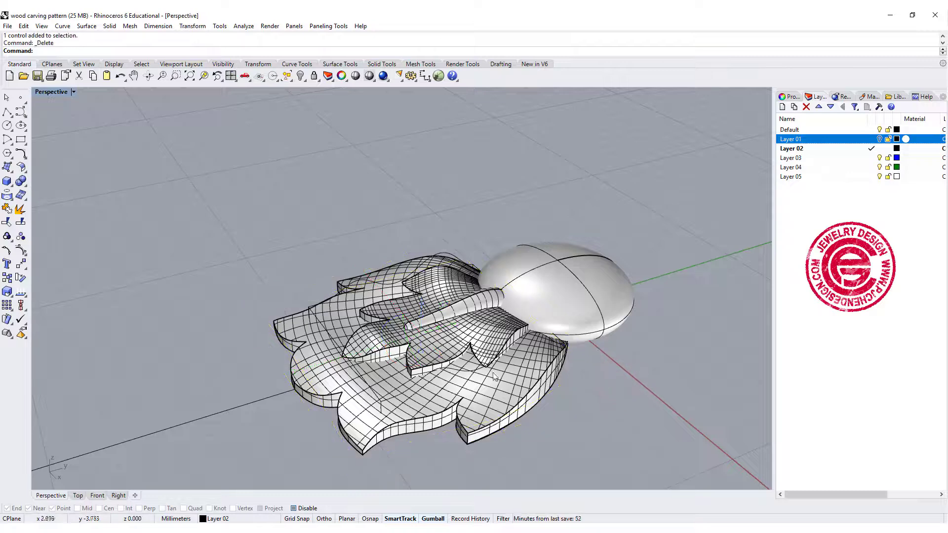
click(470, 373)
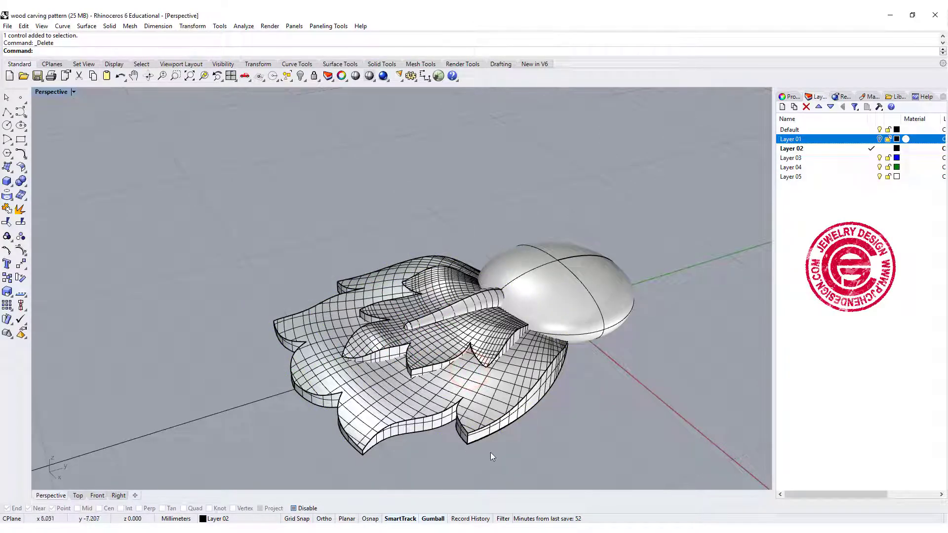
Boolean union the two leaf solids and the pipe, leaving out the central dome
drag(496, 450, 320, 301)
ctrl+click(578, 275)
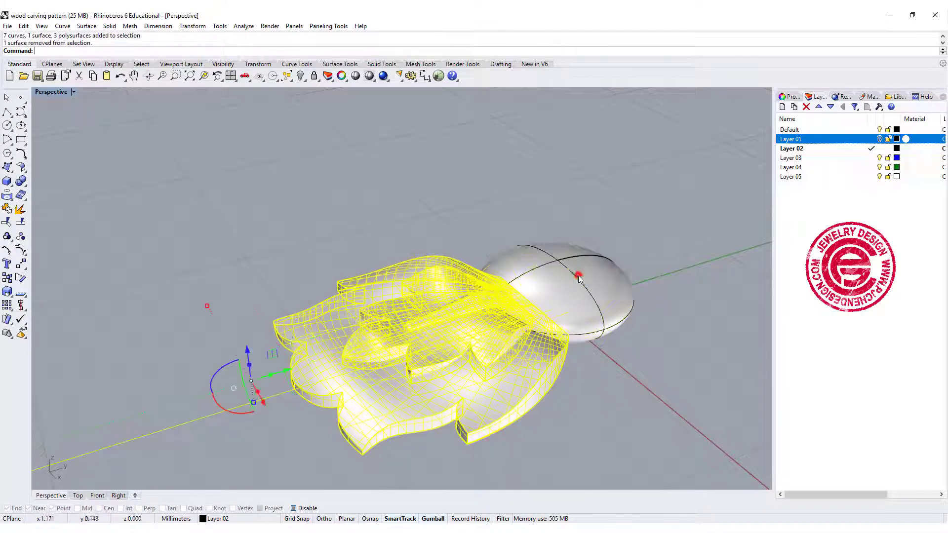
click(20, 182)
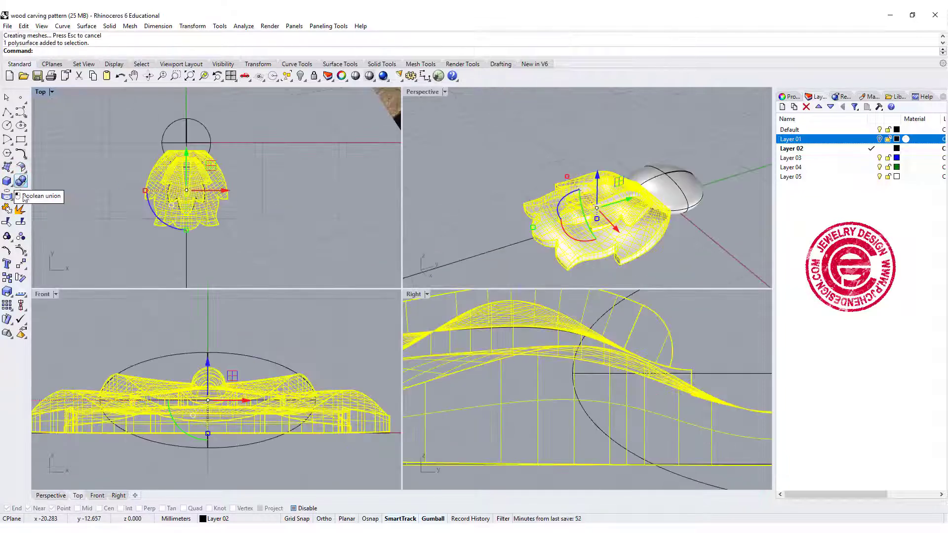
Rotate copies of the joined leaf solid about the origin at 90, 180 and 270 degrees in the Top view
click(21, 277)
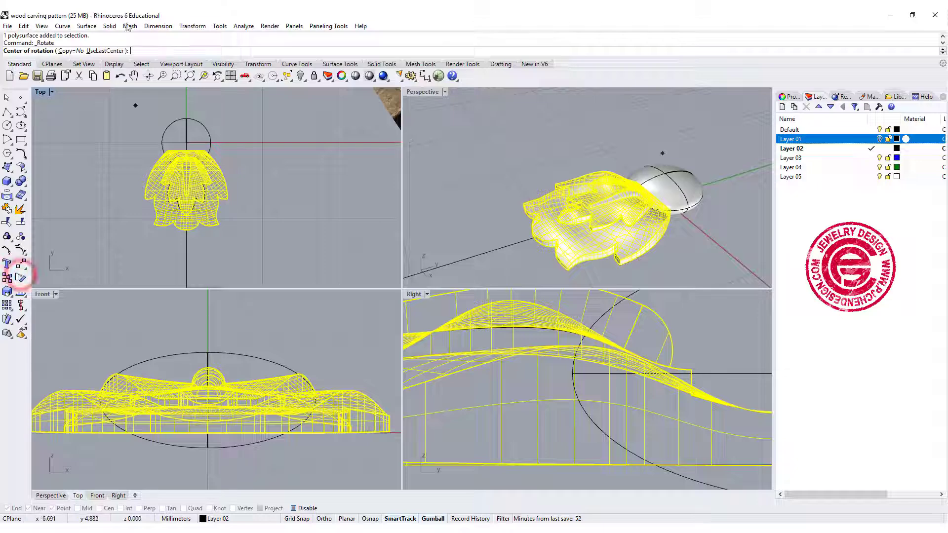
click(70, 51)
text(0)
key(Return)
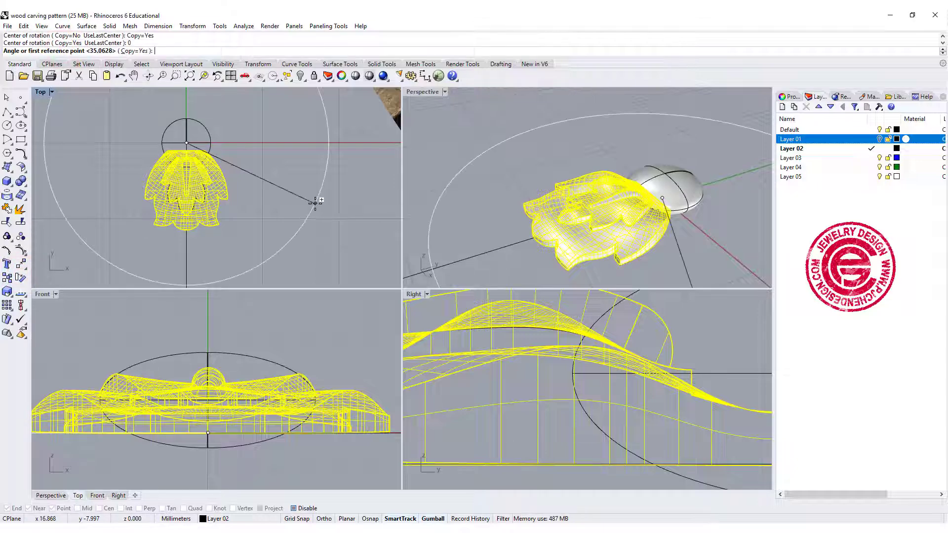
click(289, 143)
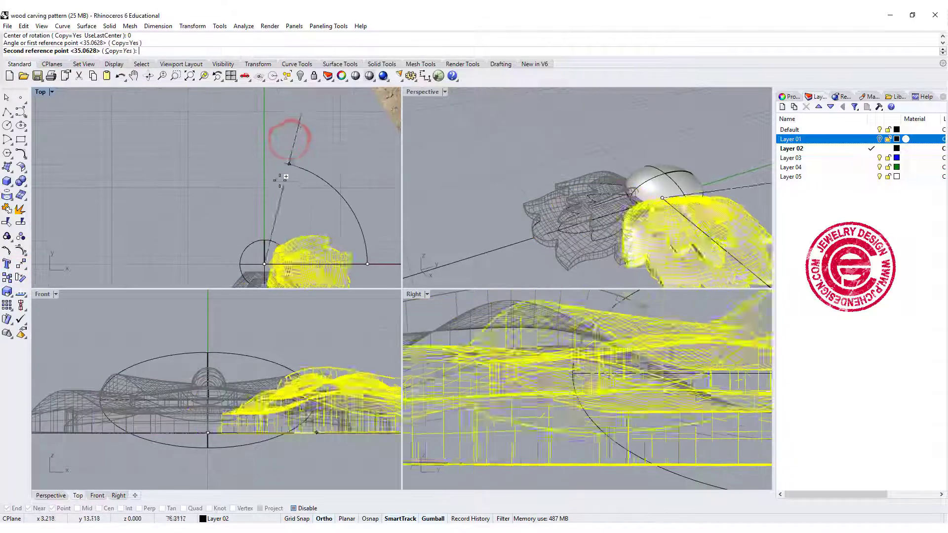
click(259, 165)
click(133, 185)
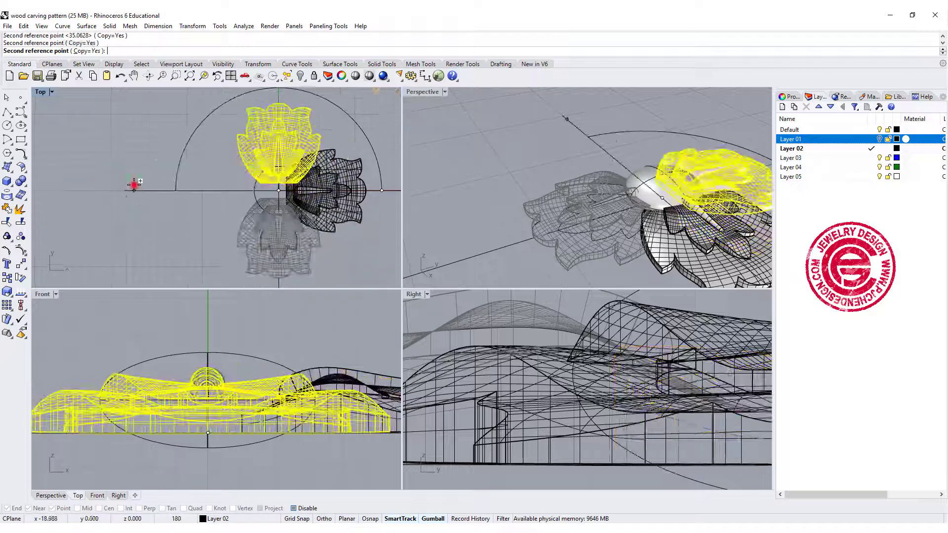
right_drag(278, 286, 279, 227)
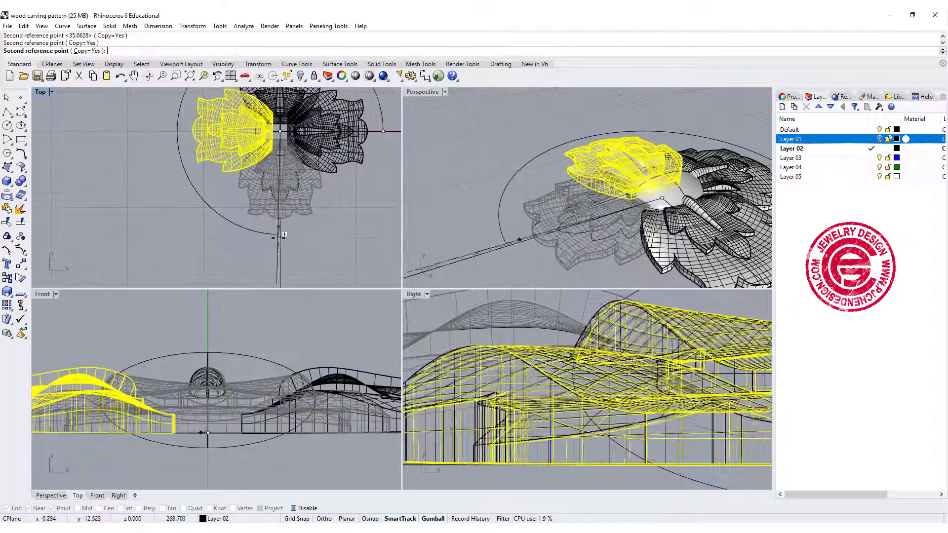
shift+click(280, 246)
key(Return)
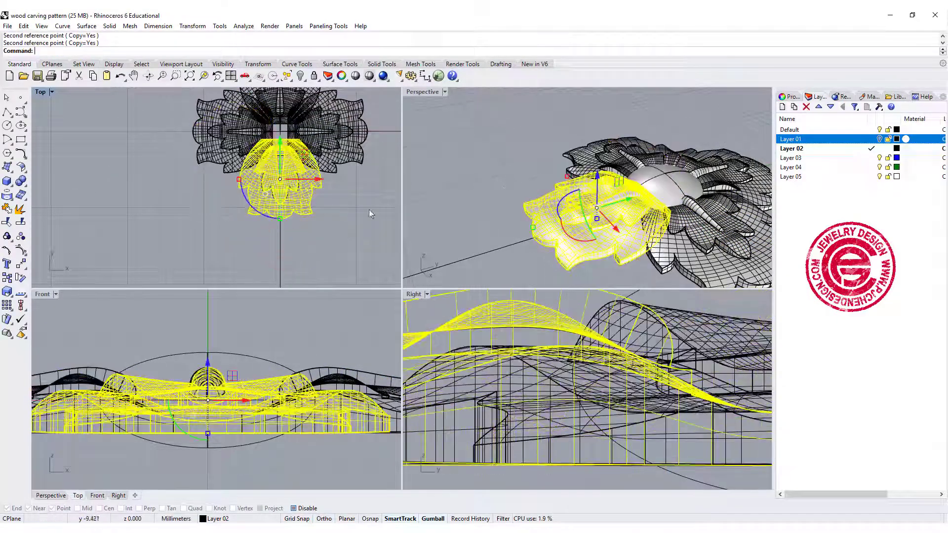
Show the hidden round base and compare the whole rosette with the reference photo in the Perspective view
click(472, 132)
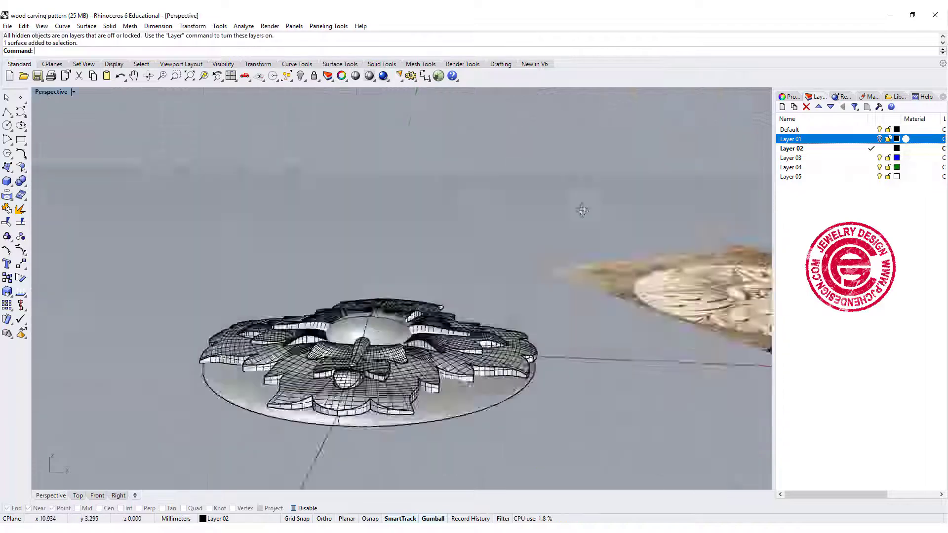
right_drag(582, 209, 577, 292)
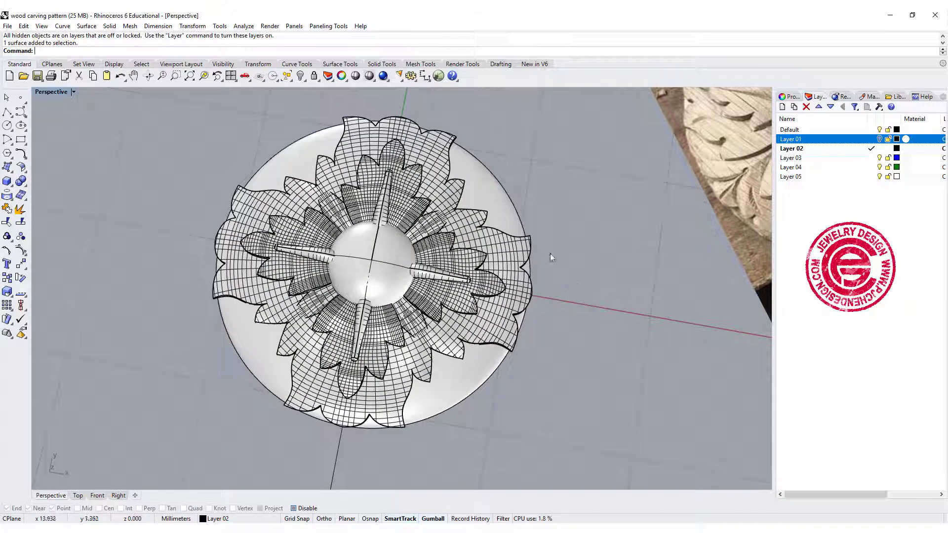
right_drag(571, 239, 413, 270)
right_drag(378, 311, 367, 314)
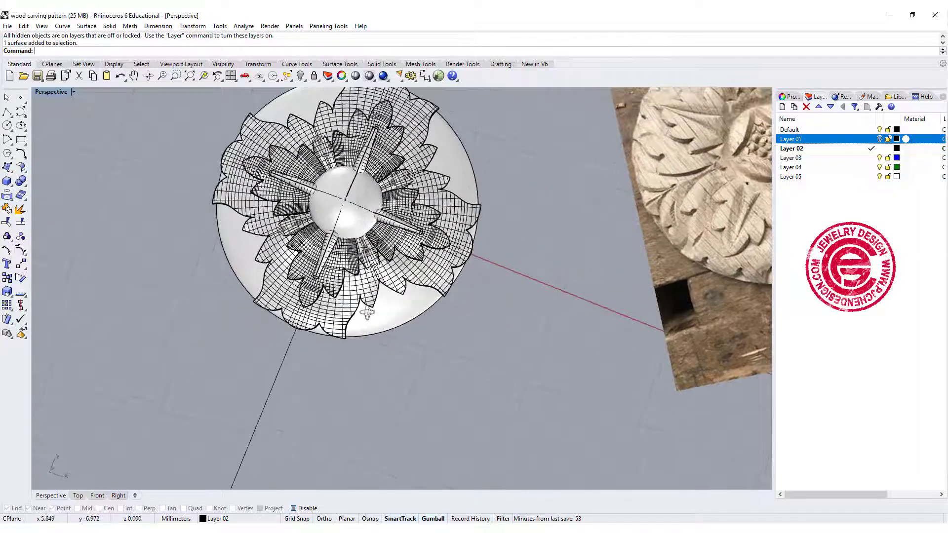
right_drag(398, 350, 446, 325)
scroll(471, 278, down, 4)
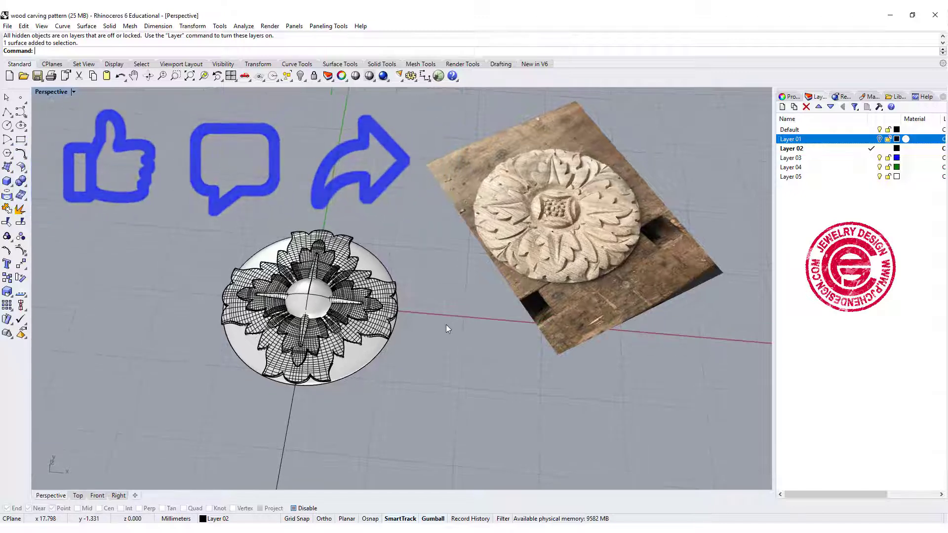